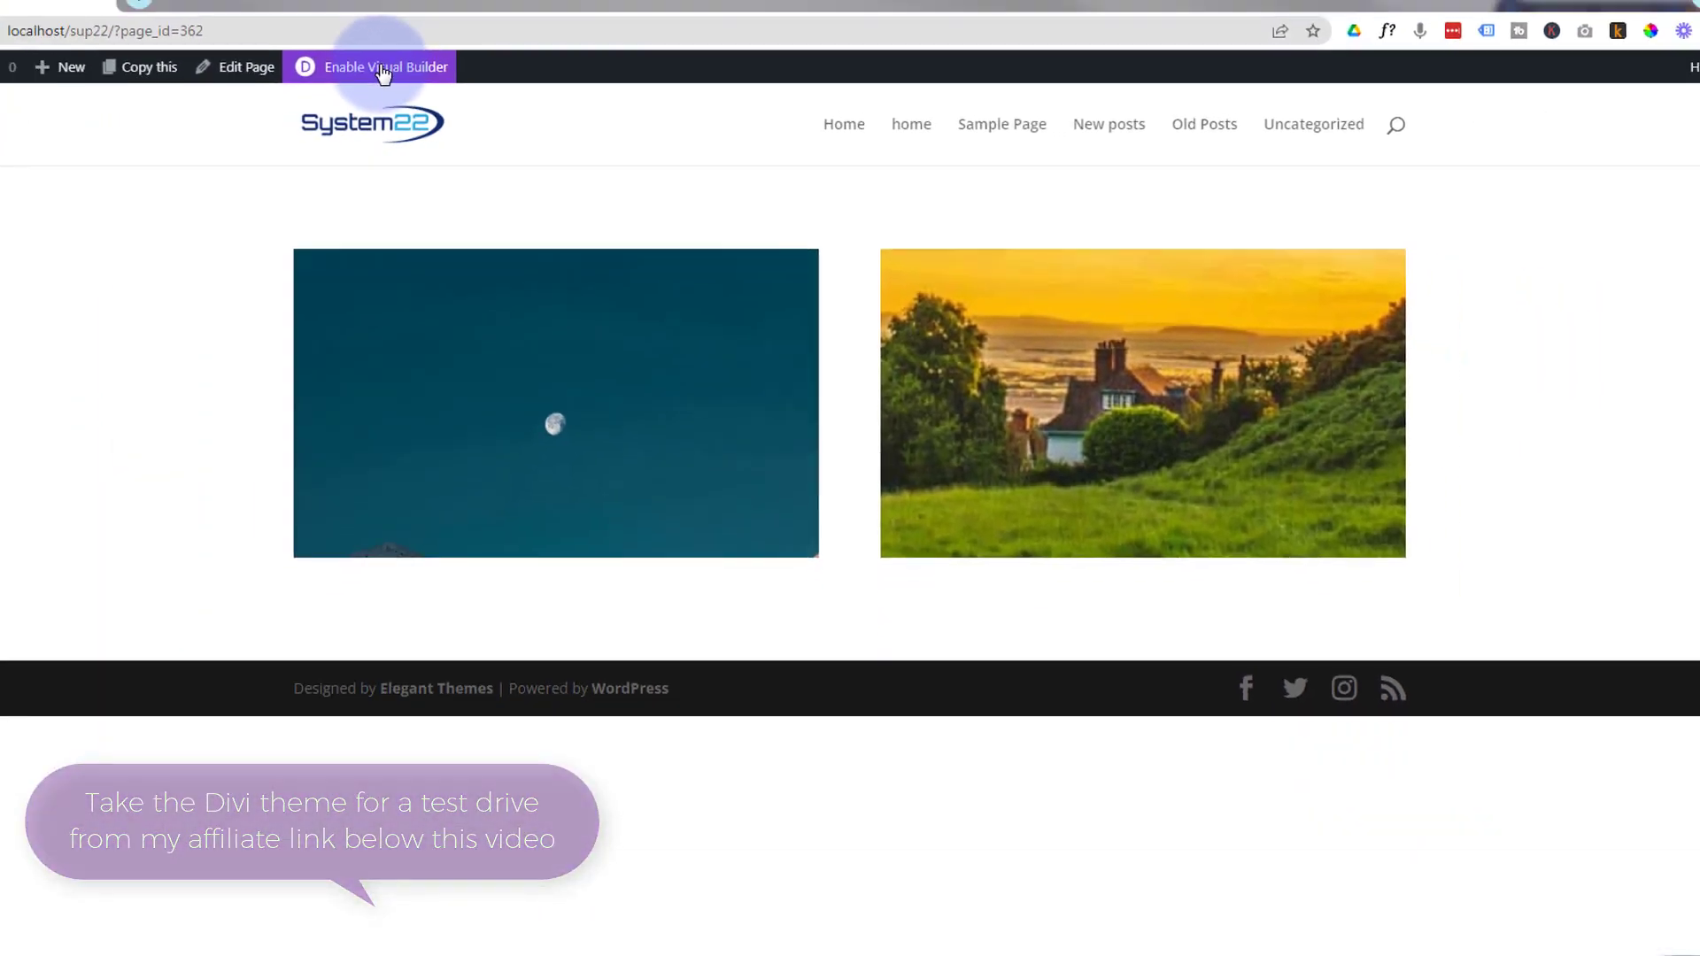
Enable the Visual Builder and add a regular section with a two-equal-column row below the existing images
left_click(196, 42)
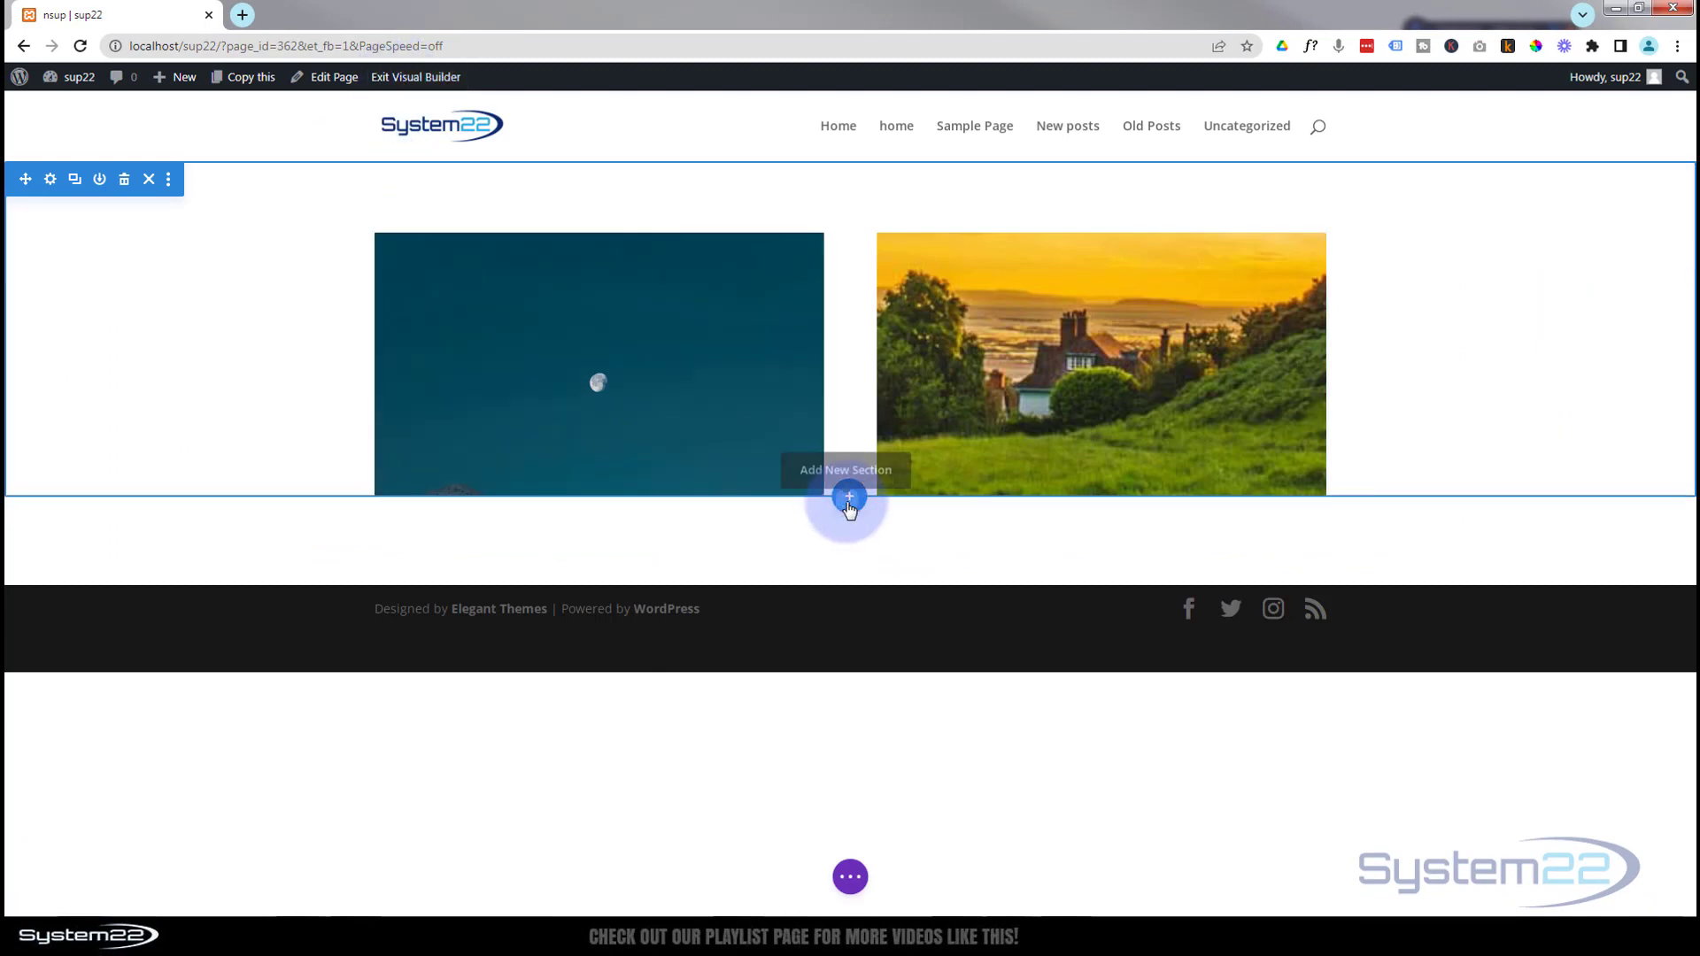
left_click(848, 497)
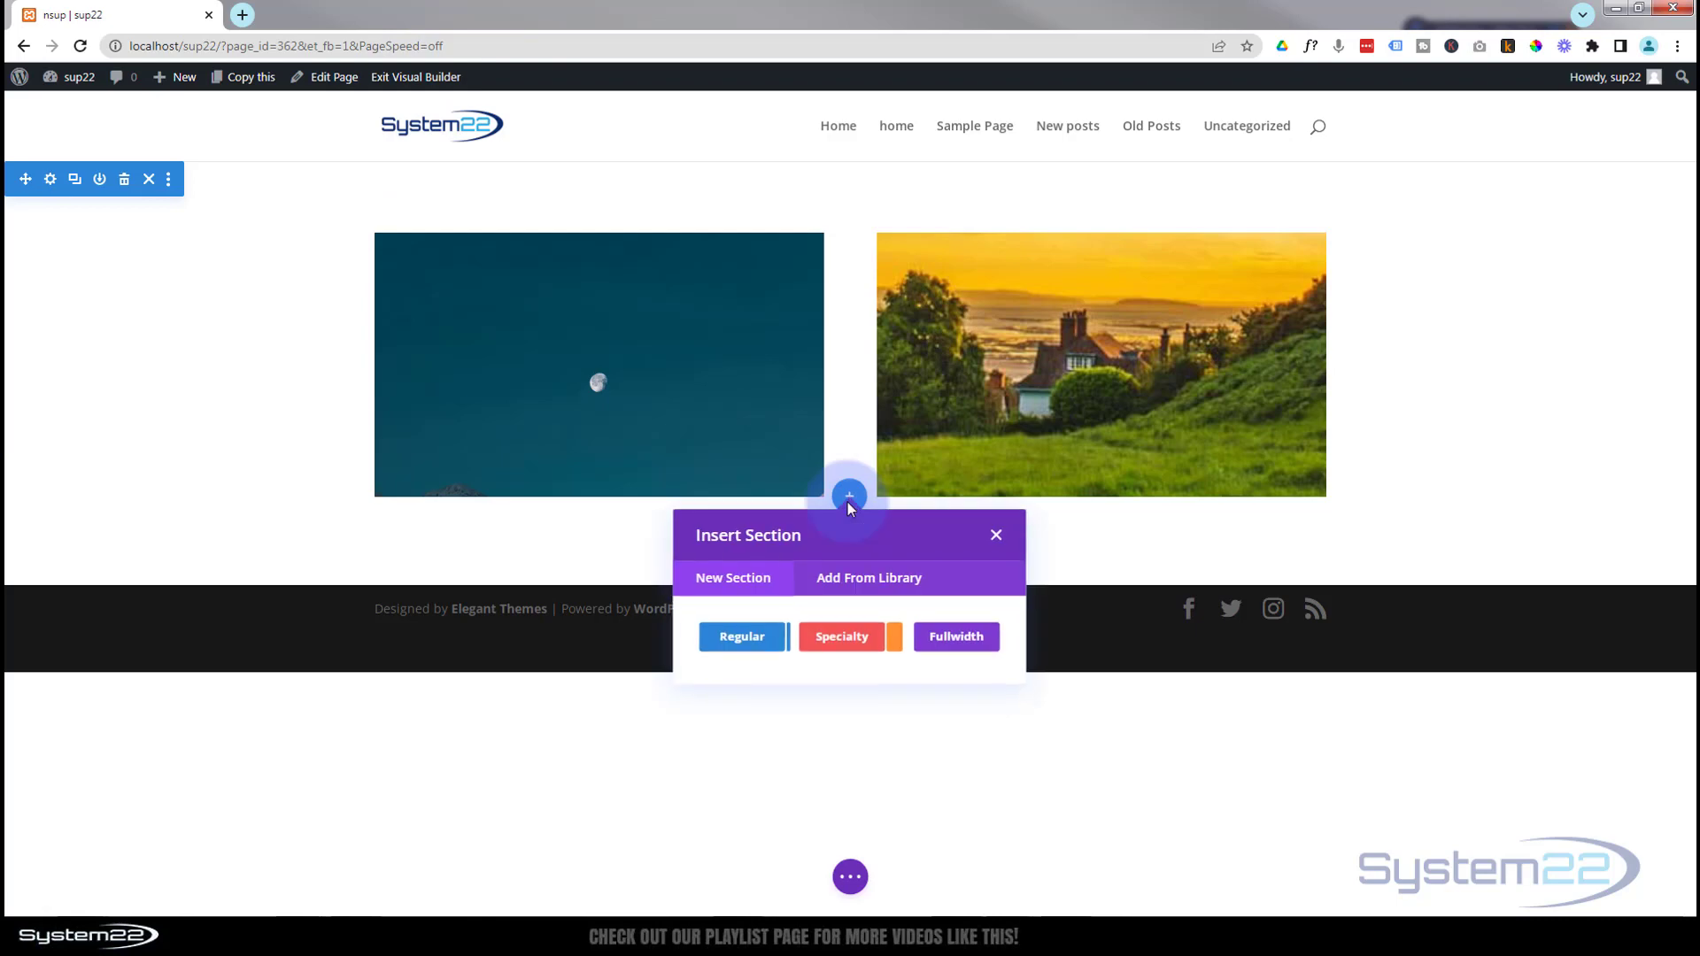
left_click(759, 643)
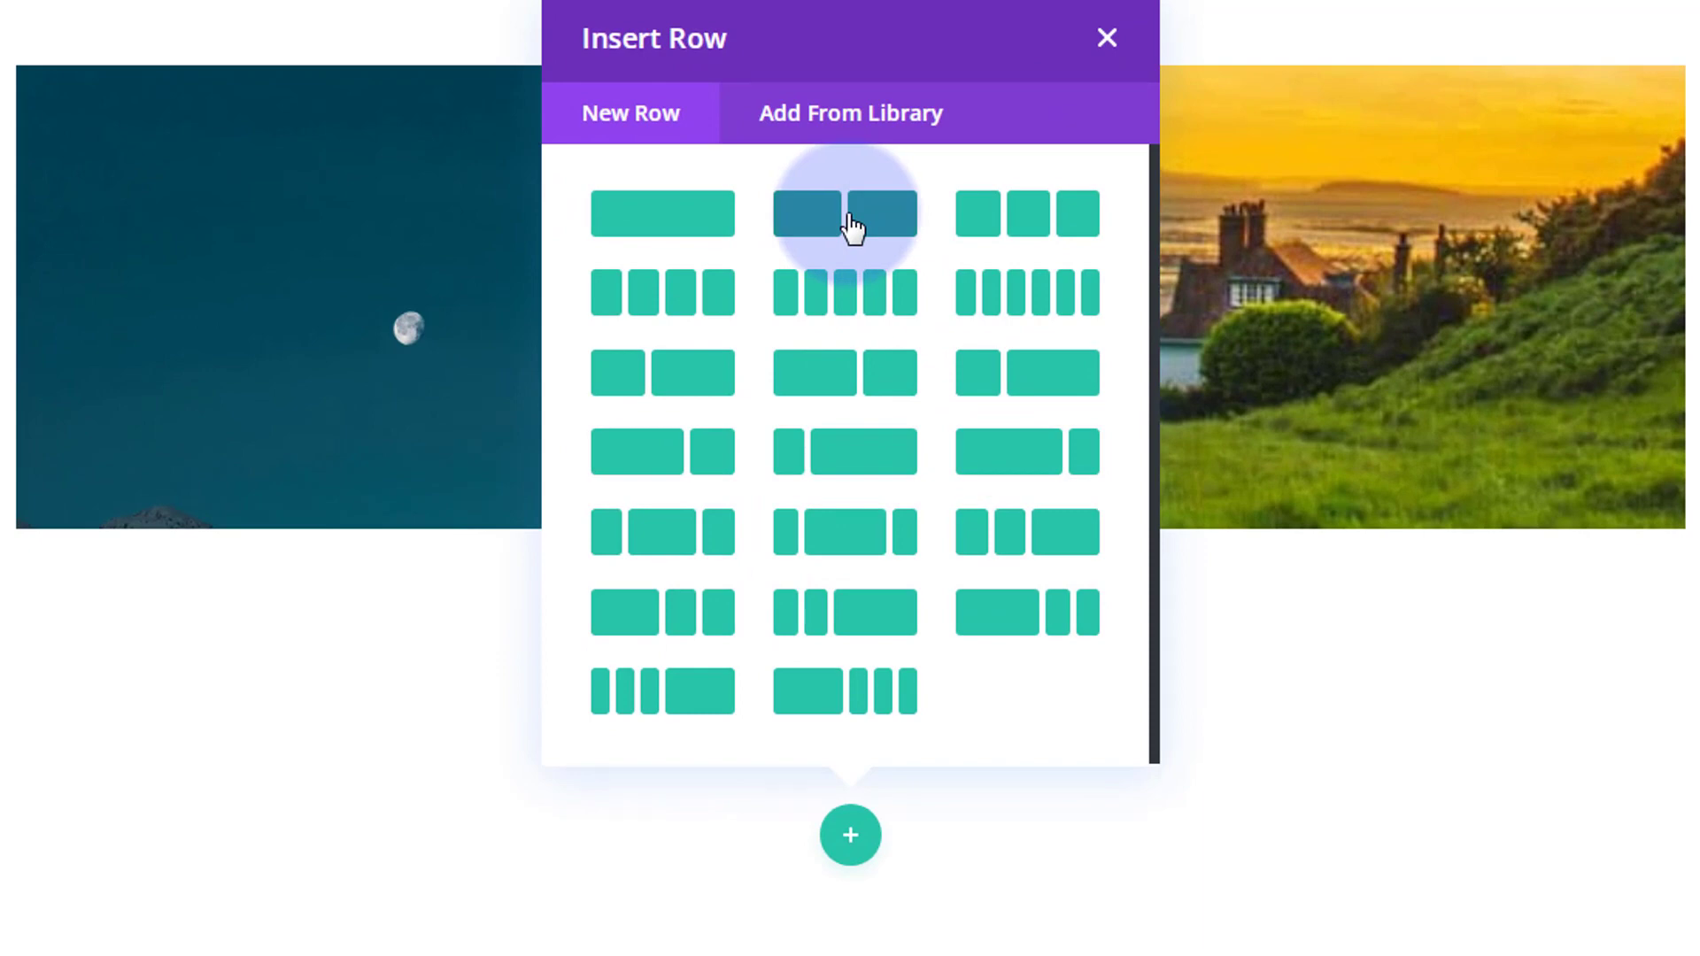
left_click(849, 217)
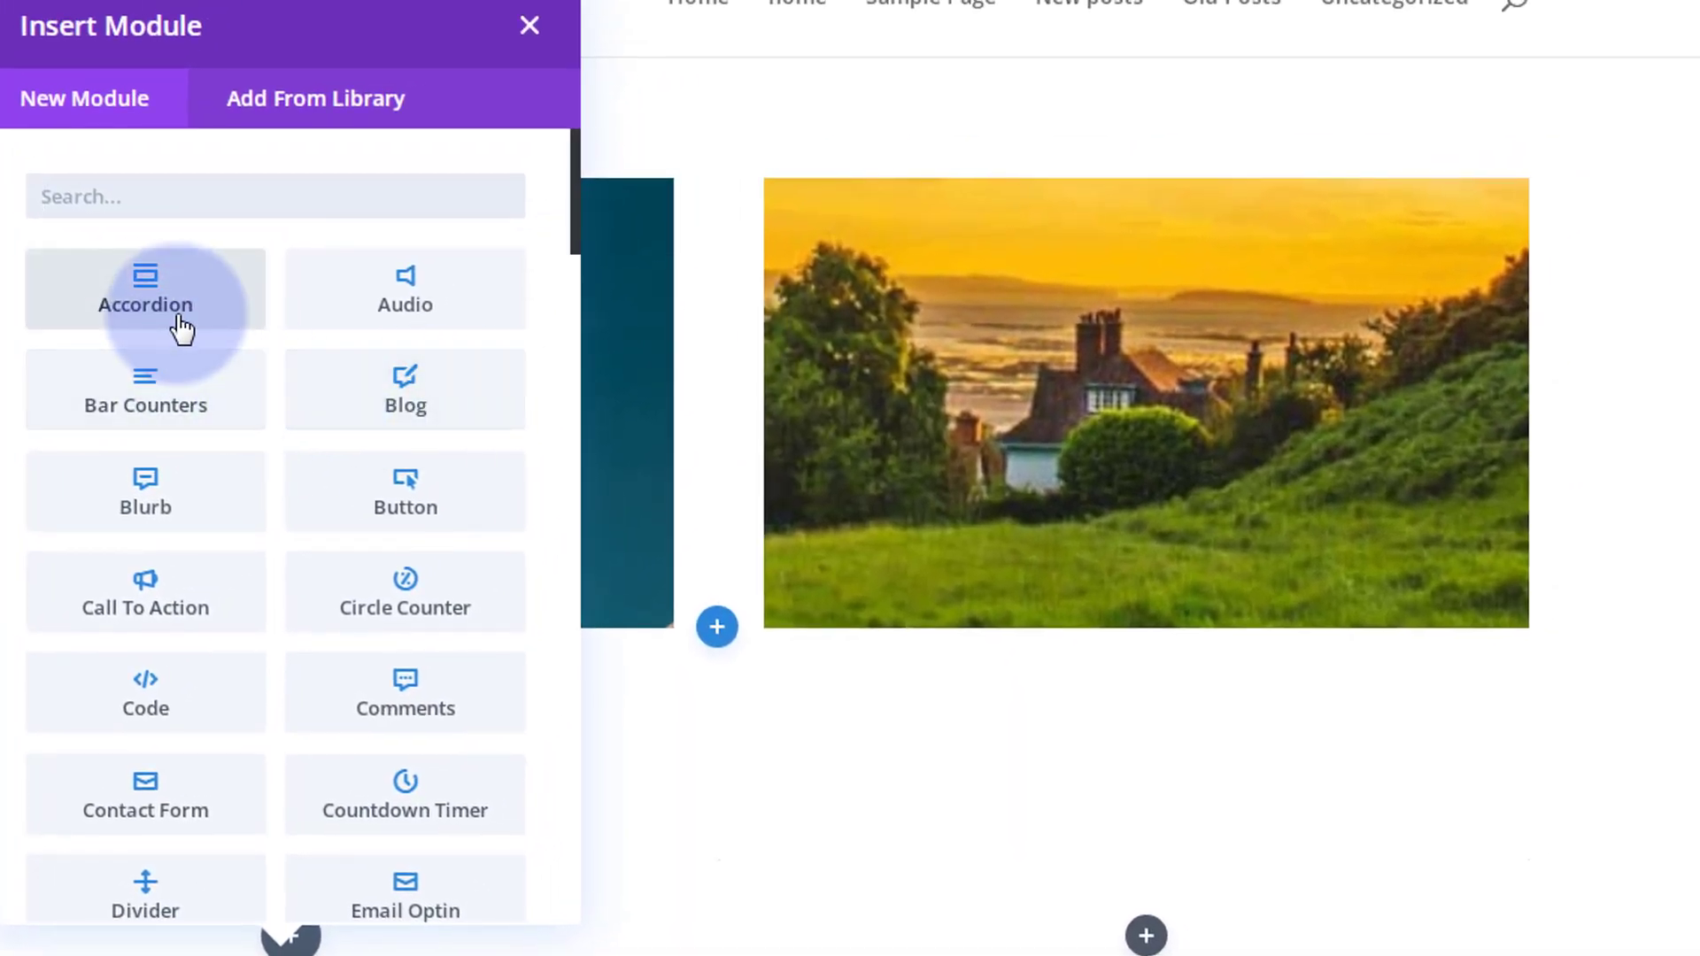
Insert an Image module in the new row's first column, using the tall orange misty-forest picture from the media library, and save it
scroll(181, 330, "down", 2)
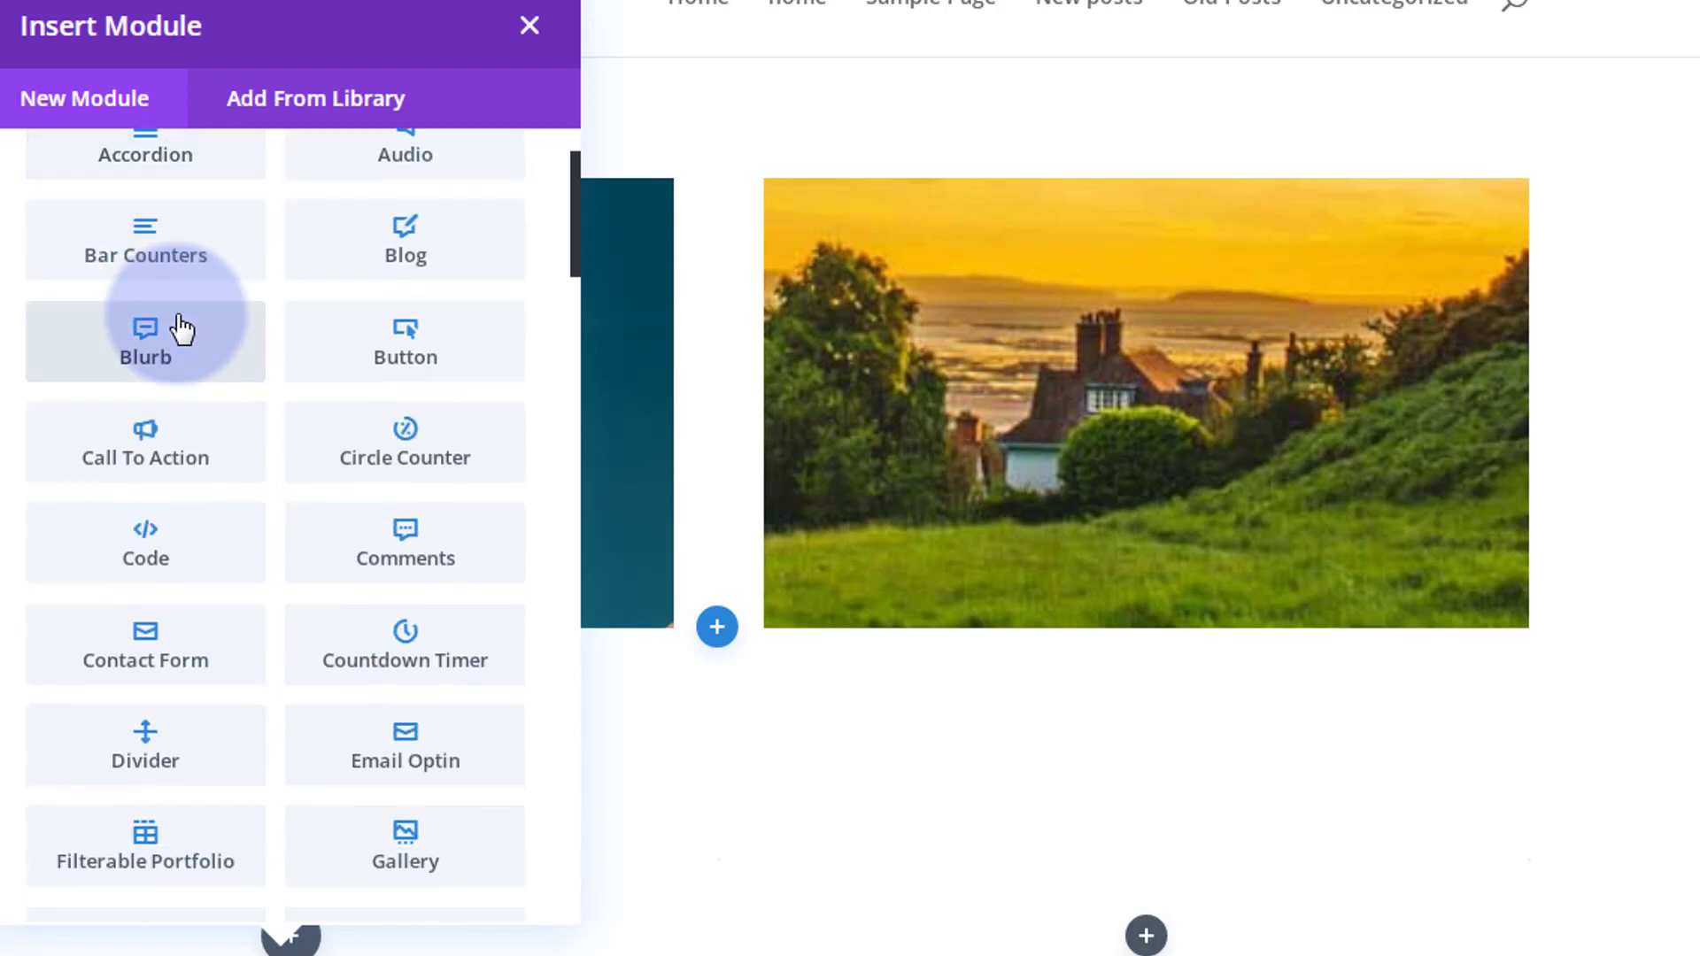
scroll(181, 329, "down", 2)
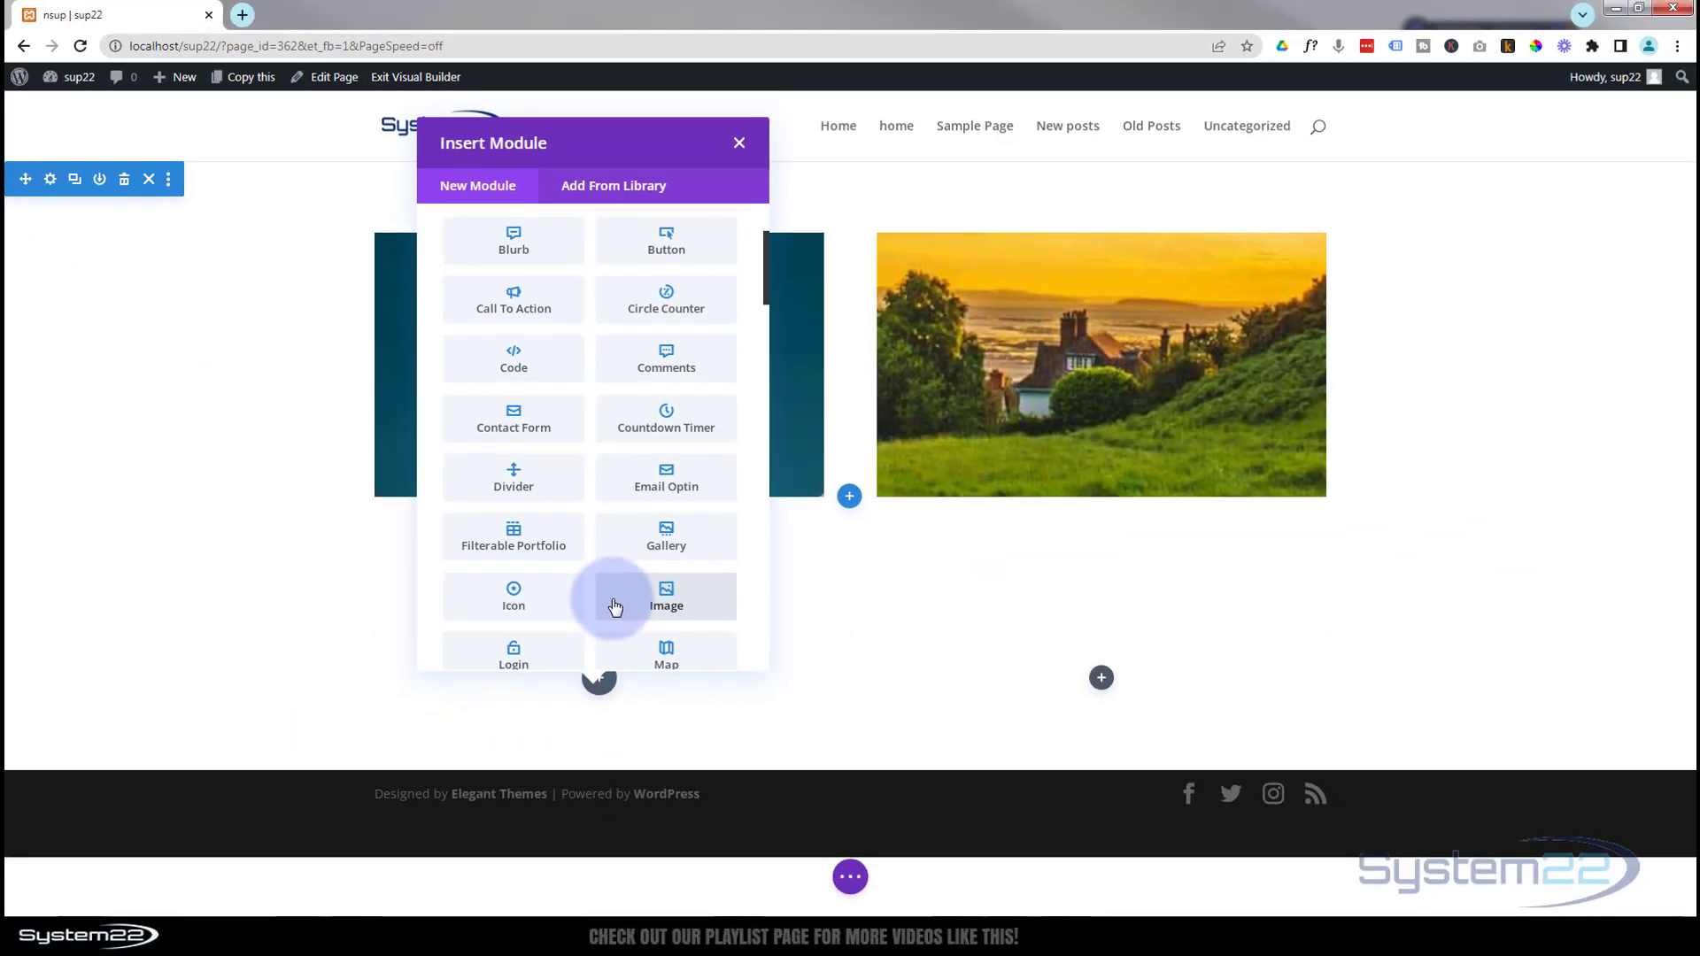
left_click(615, 607)
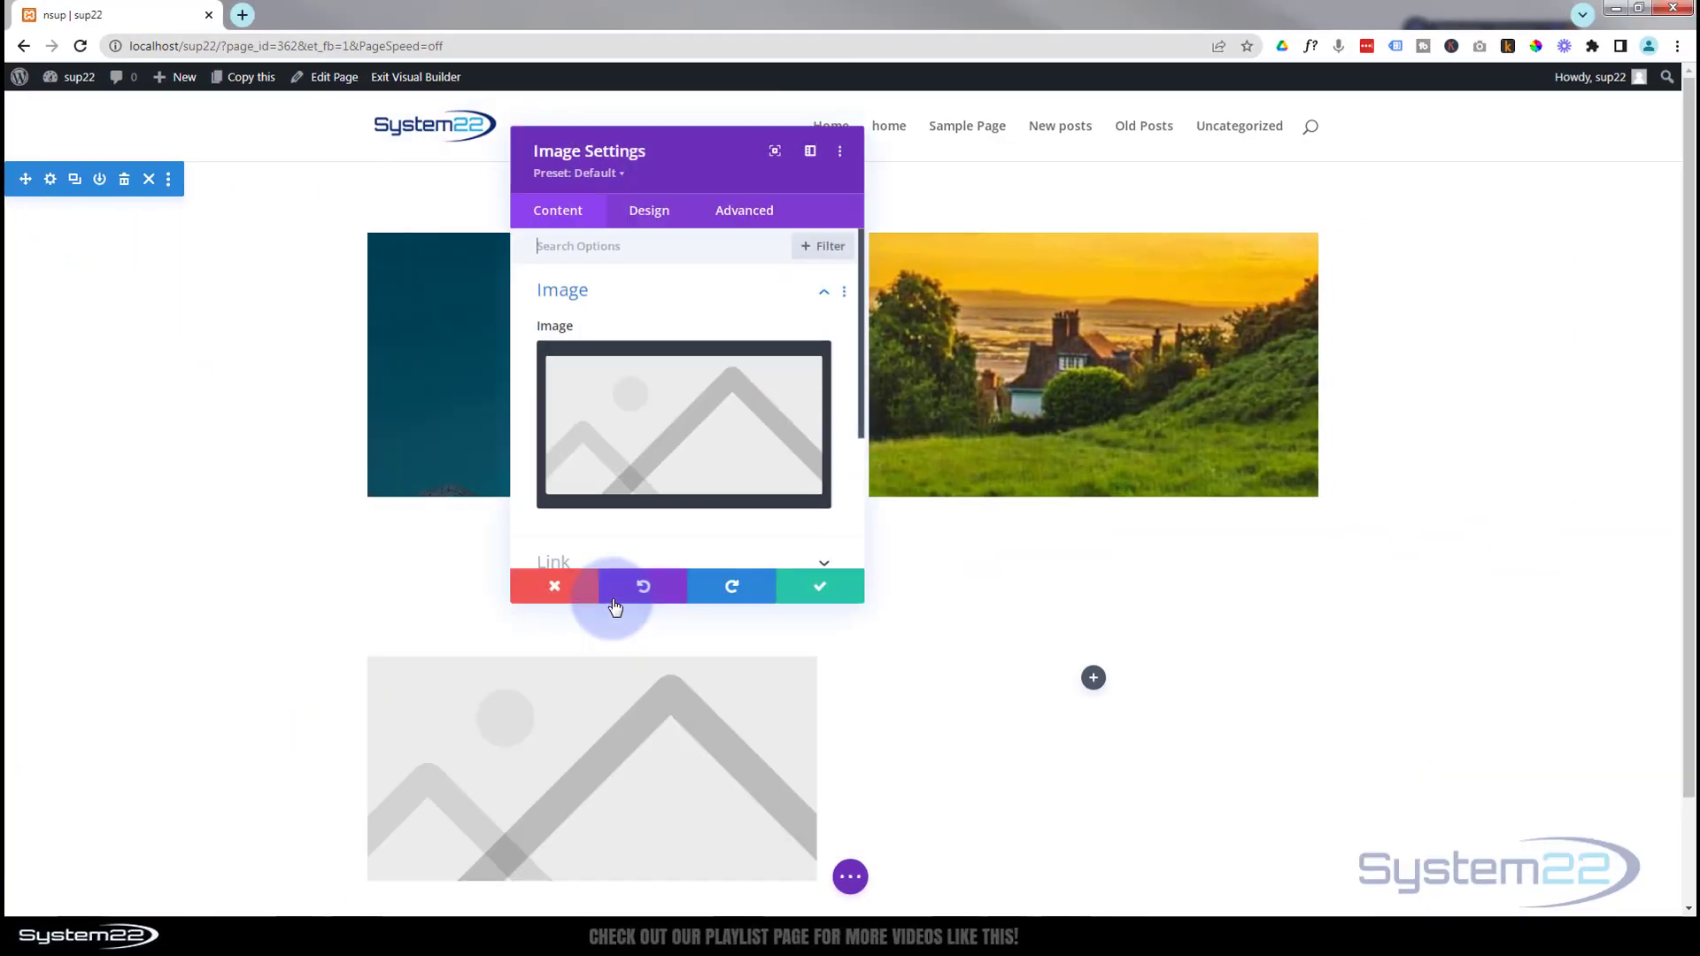
left_click(705, 441)
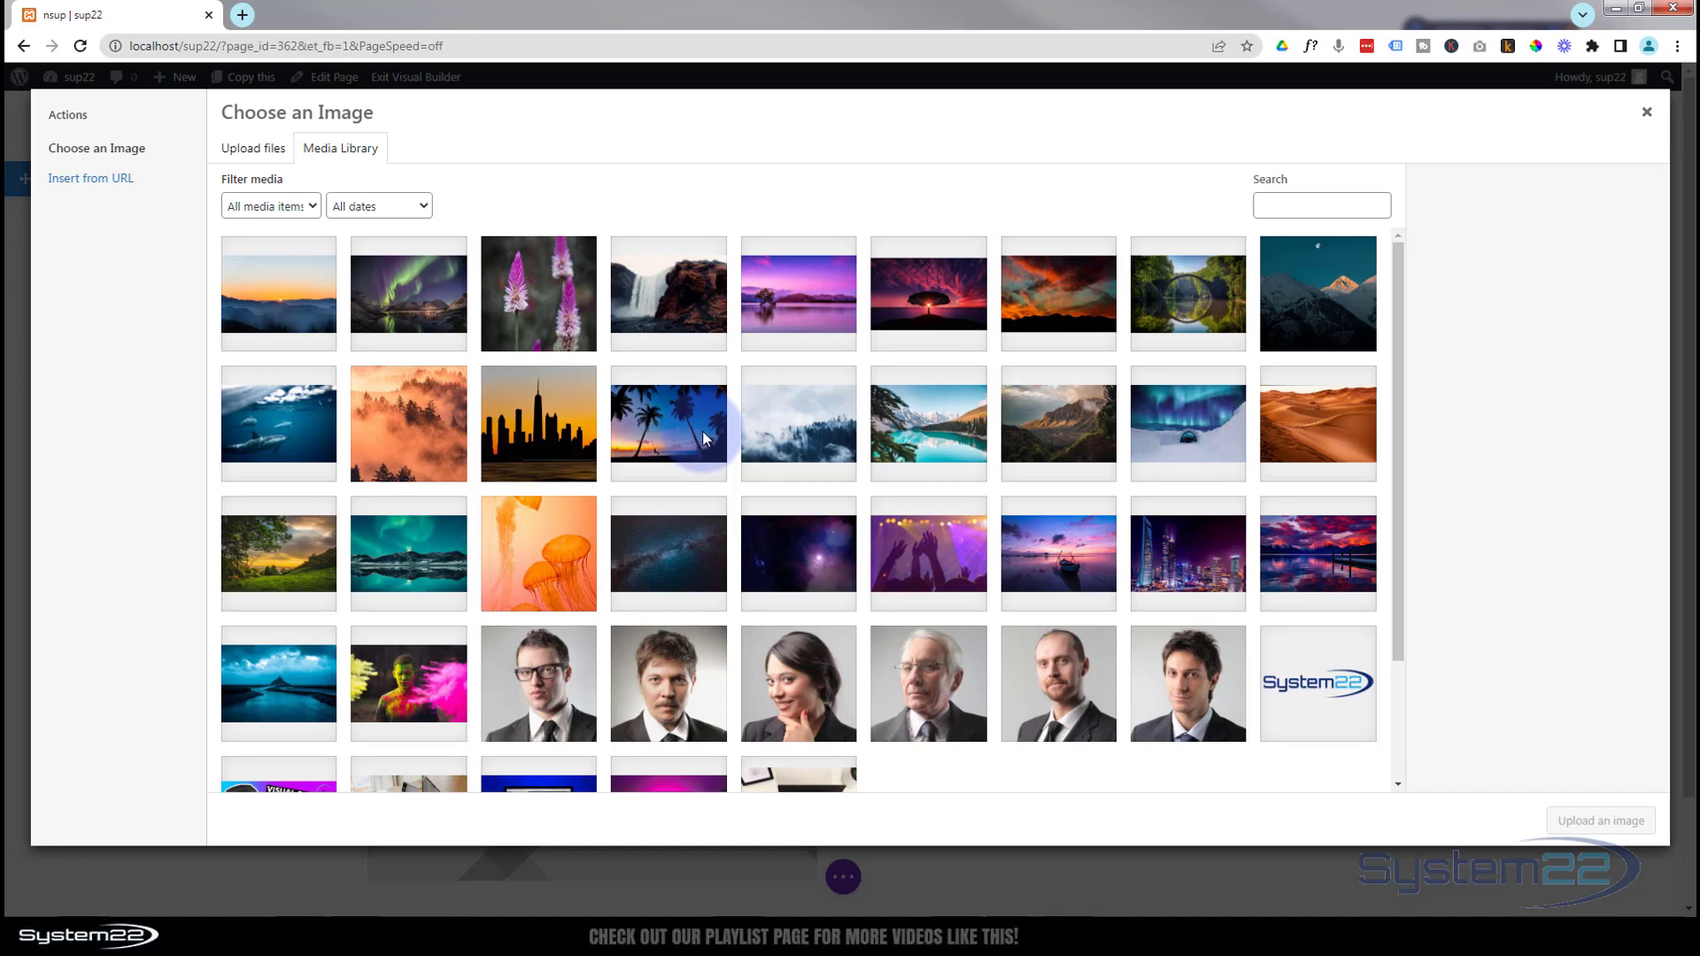
left_click(405, 417)
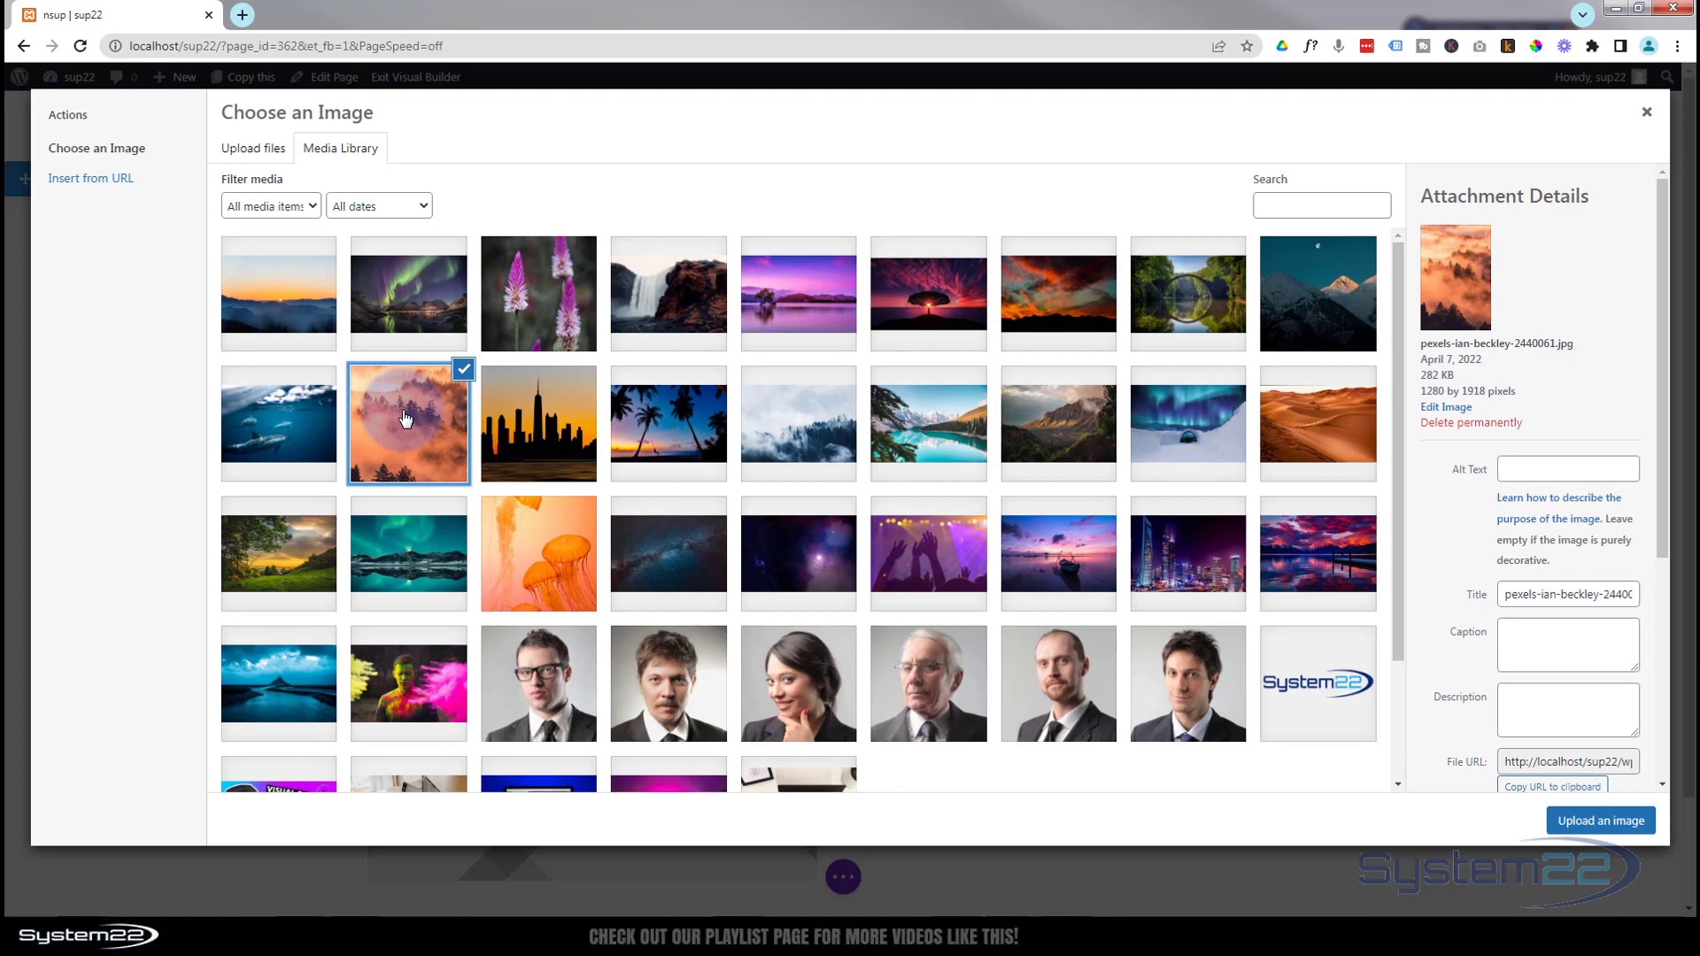
left_click(1591, 828)
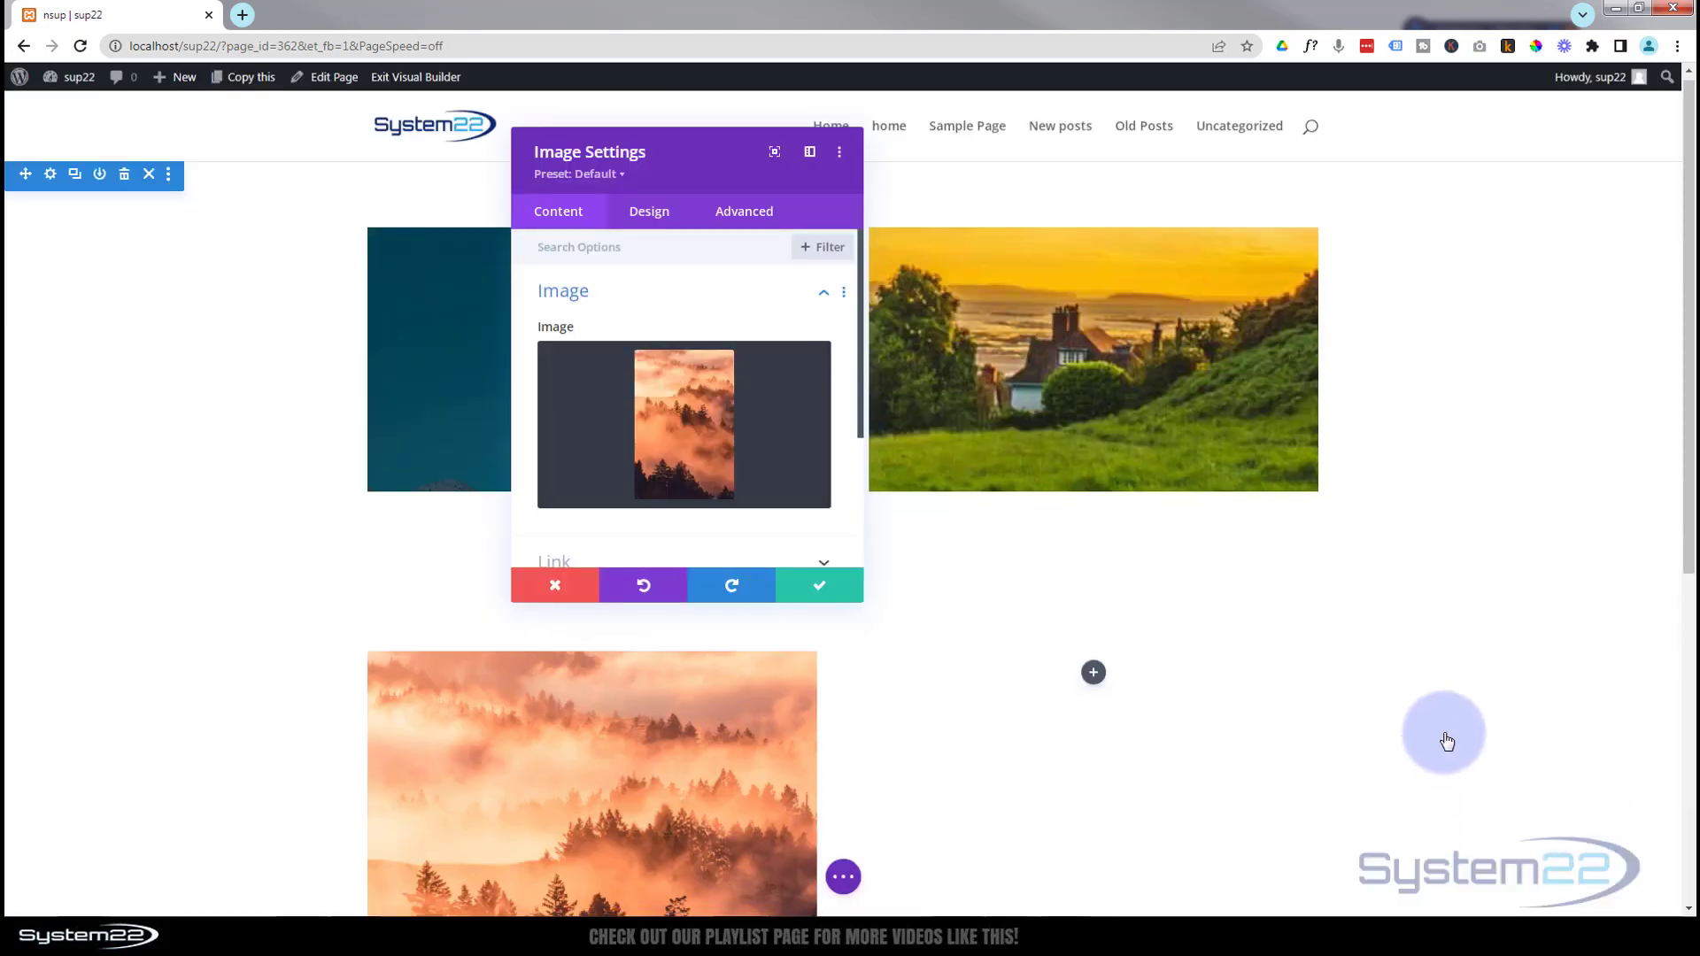
scroll(1447, 735, "down", 3)
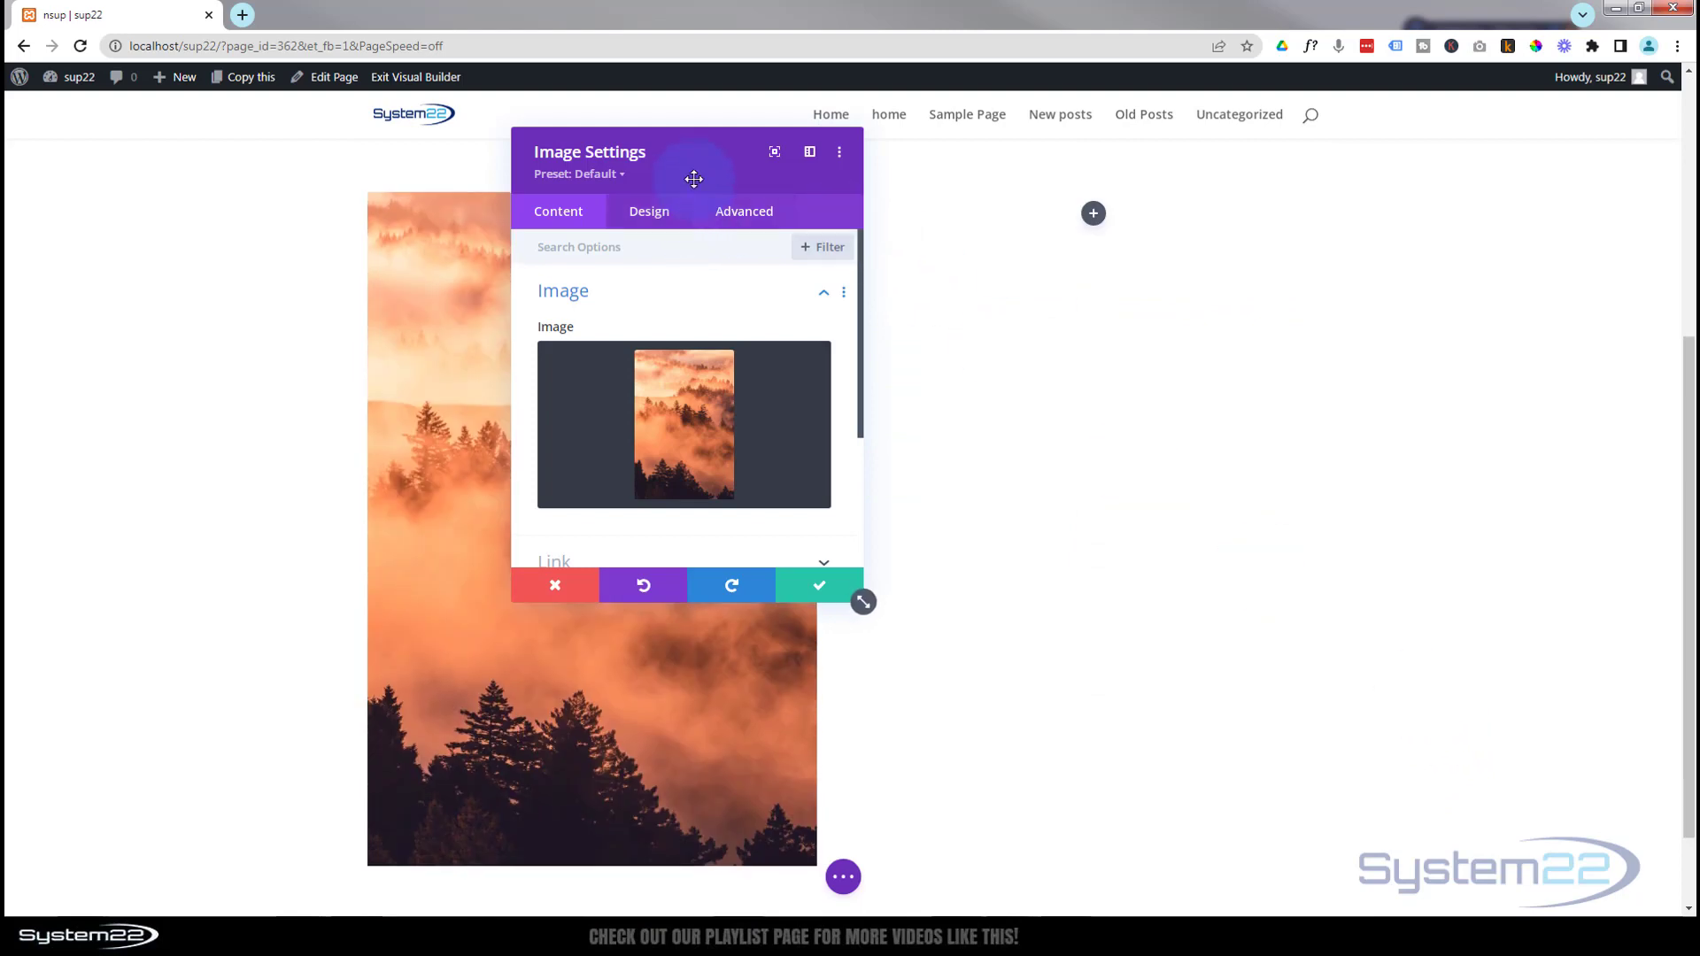
left_click_drag(760, 199, 1058, 254)
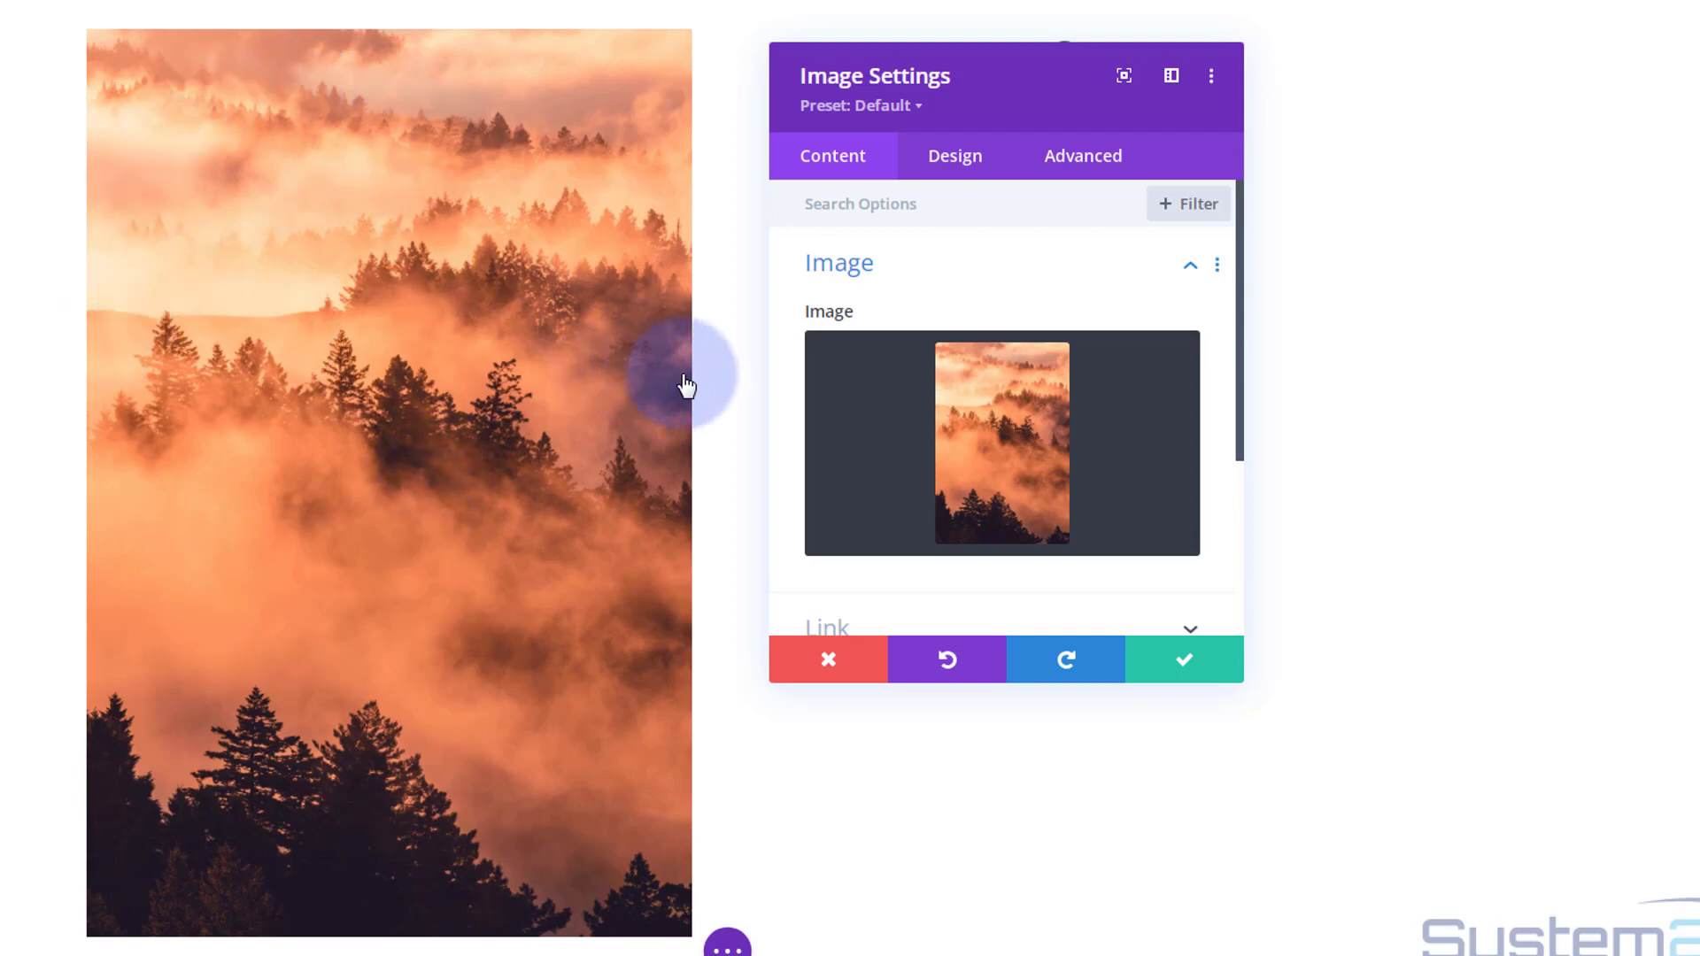
left_click(1181, 673)
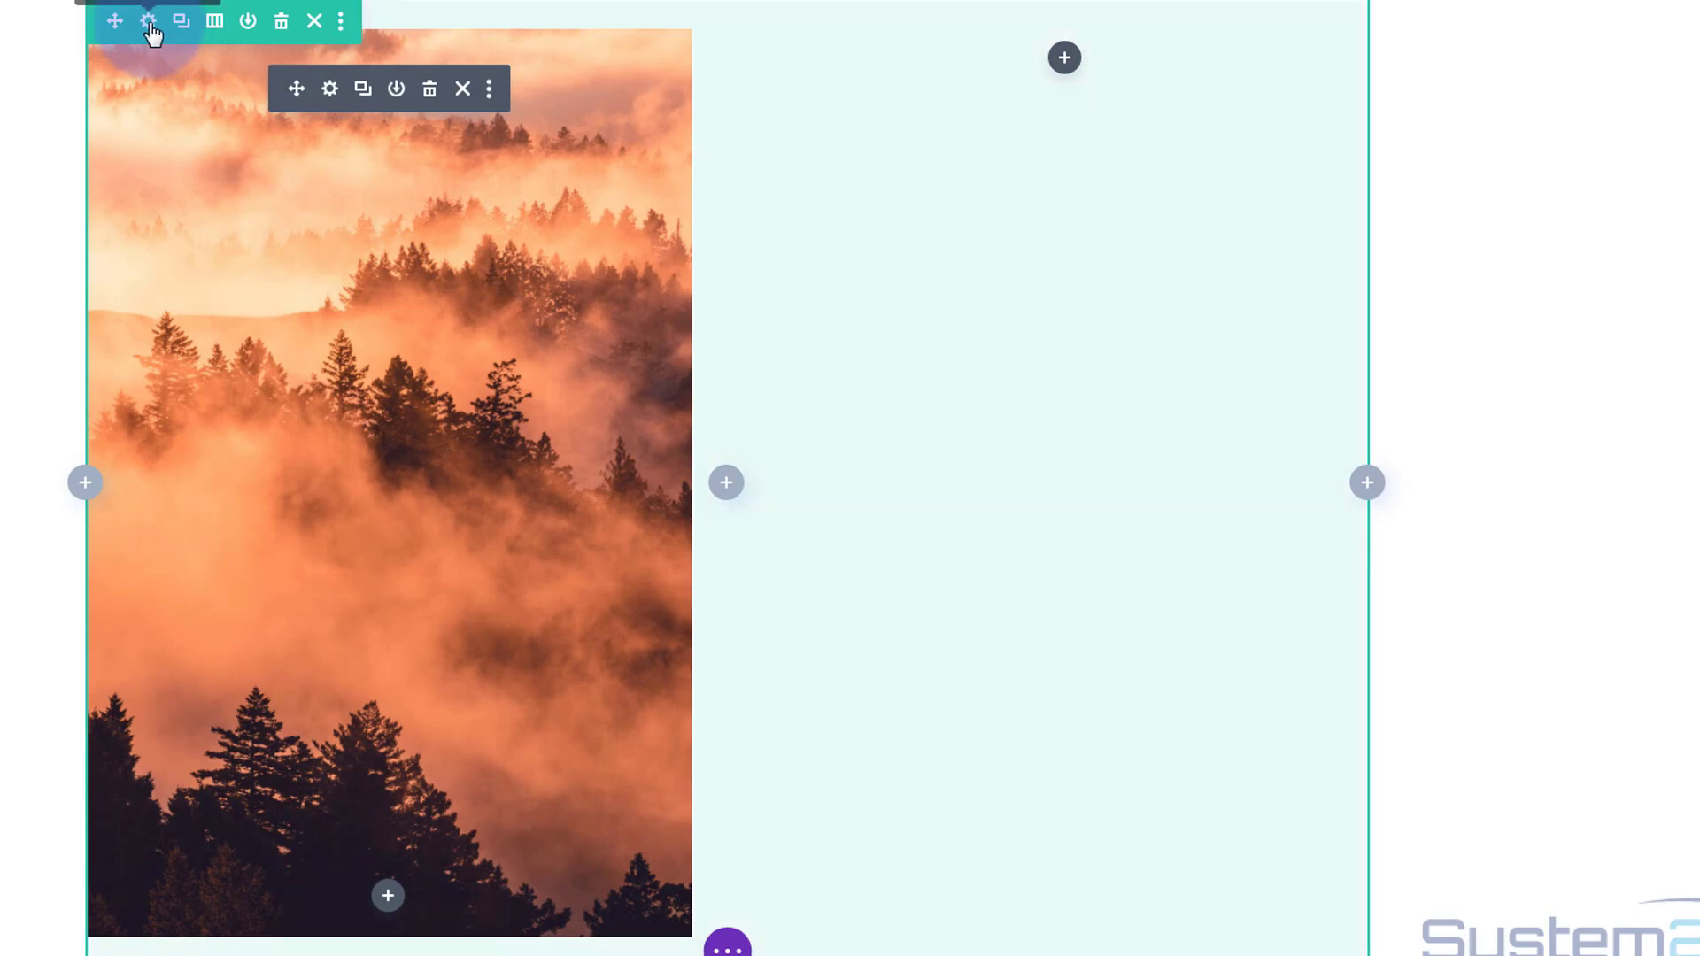
Add the custom CSS height:300px; to the main element of the new row's first column
left_click(148, 22)
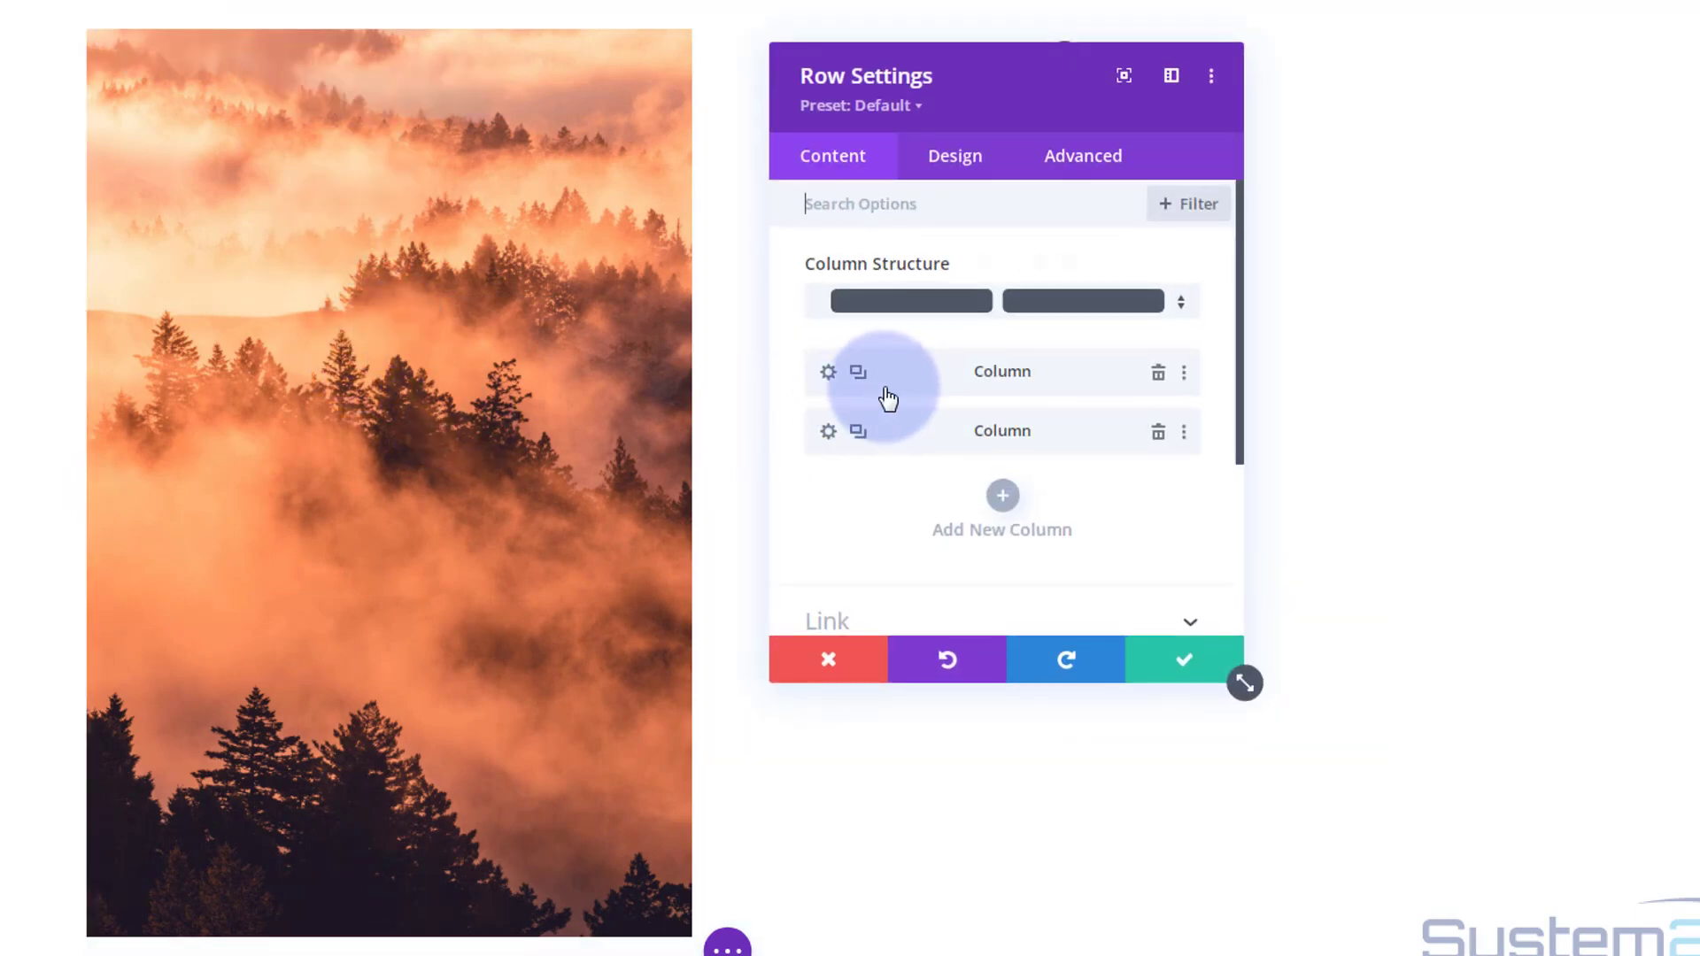
left_click(828, 374)
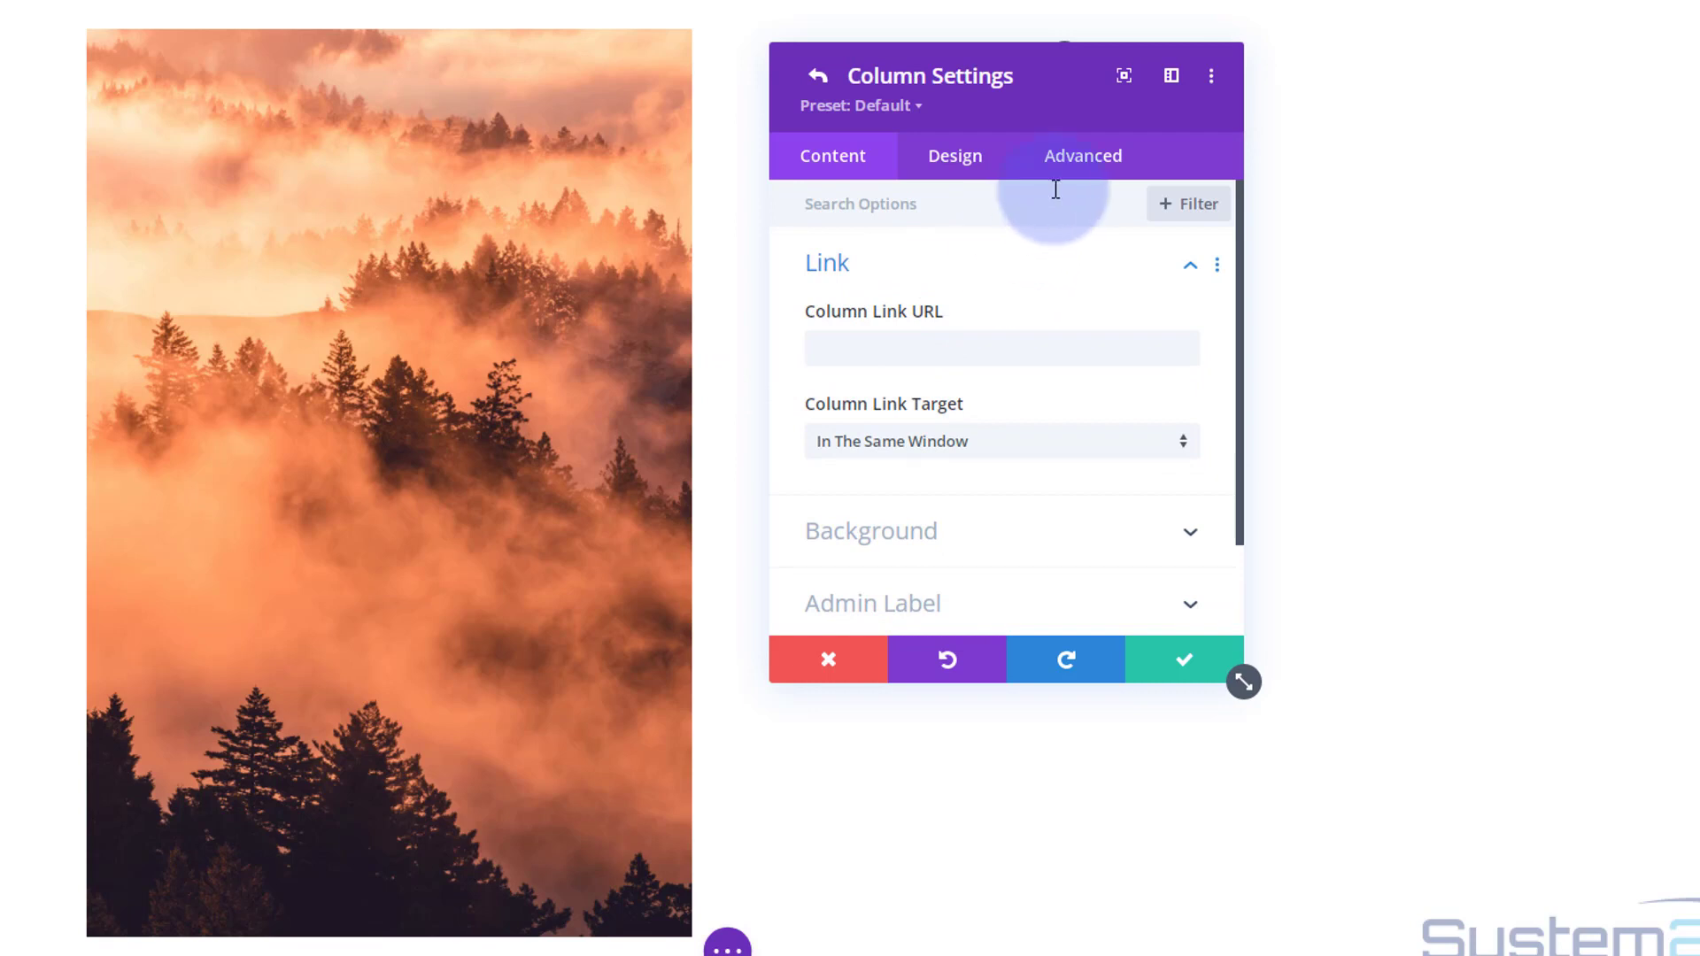
left_click(1078, 169)
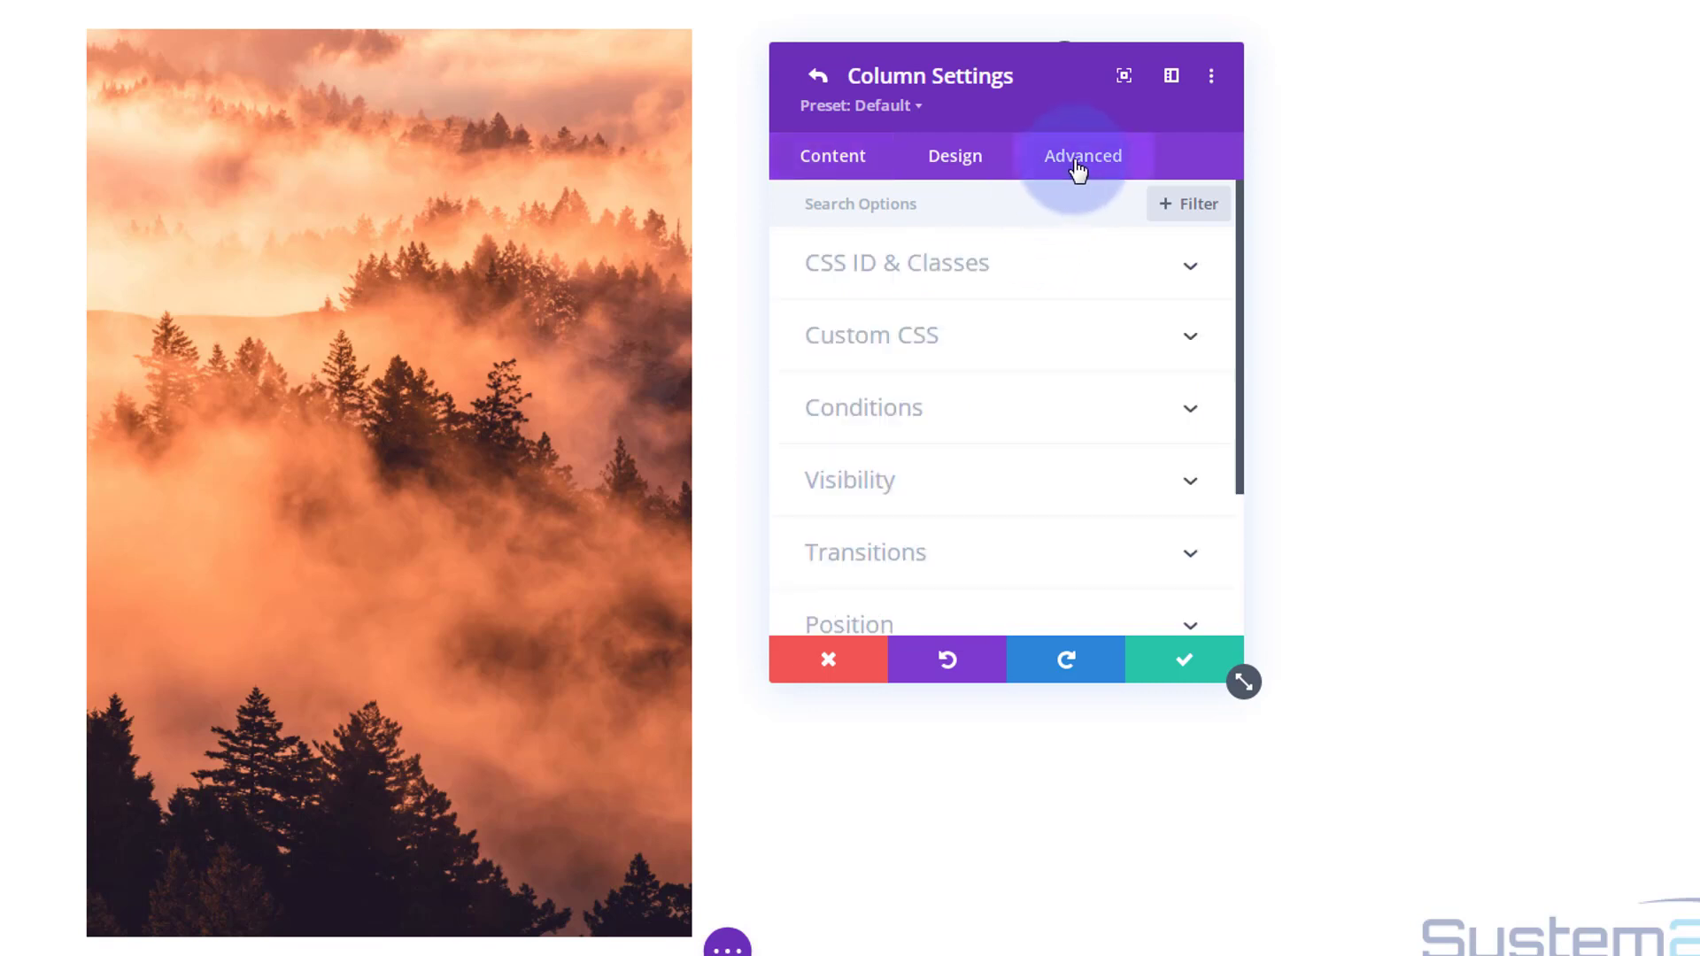
left_click(1025, 334)
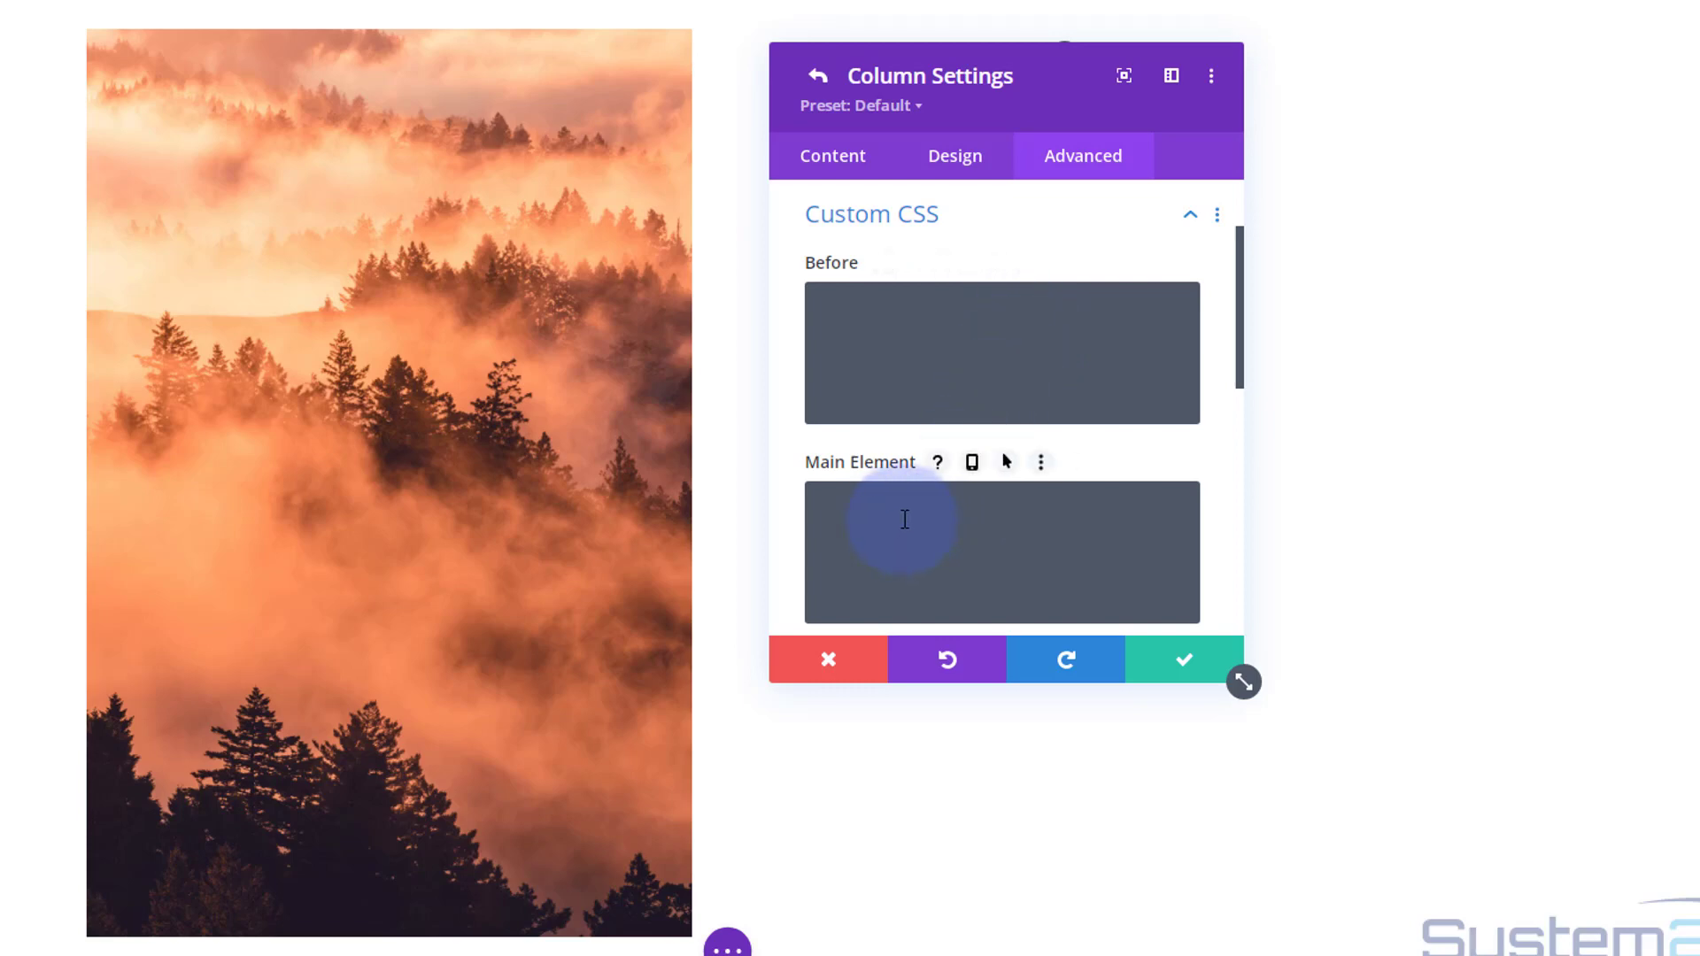
scroll(905, 519, "down", 1)
left_click(823, 370)
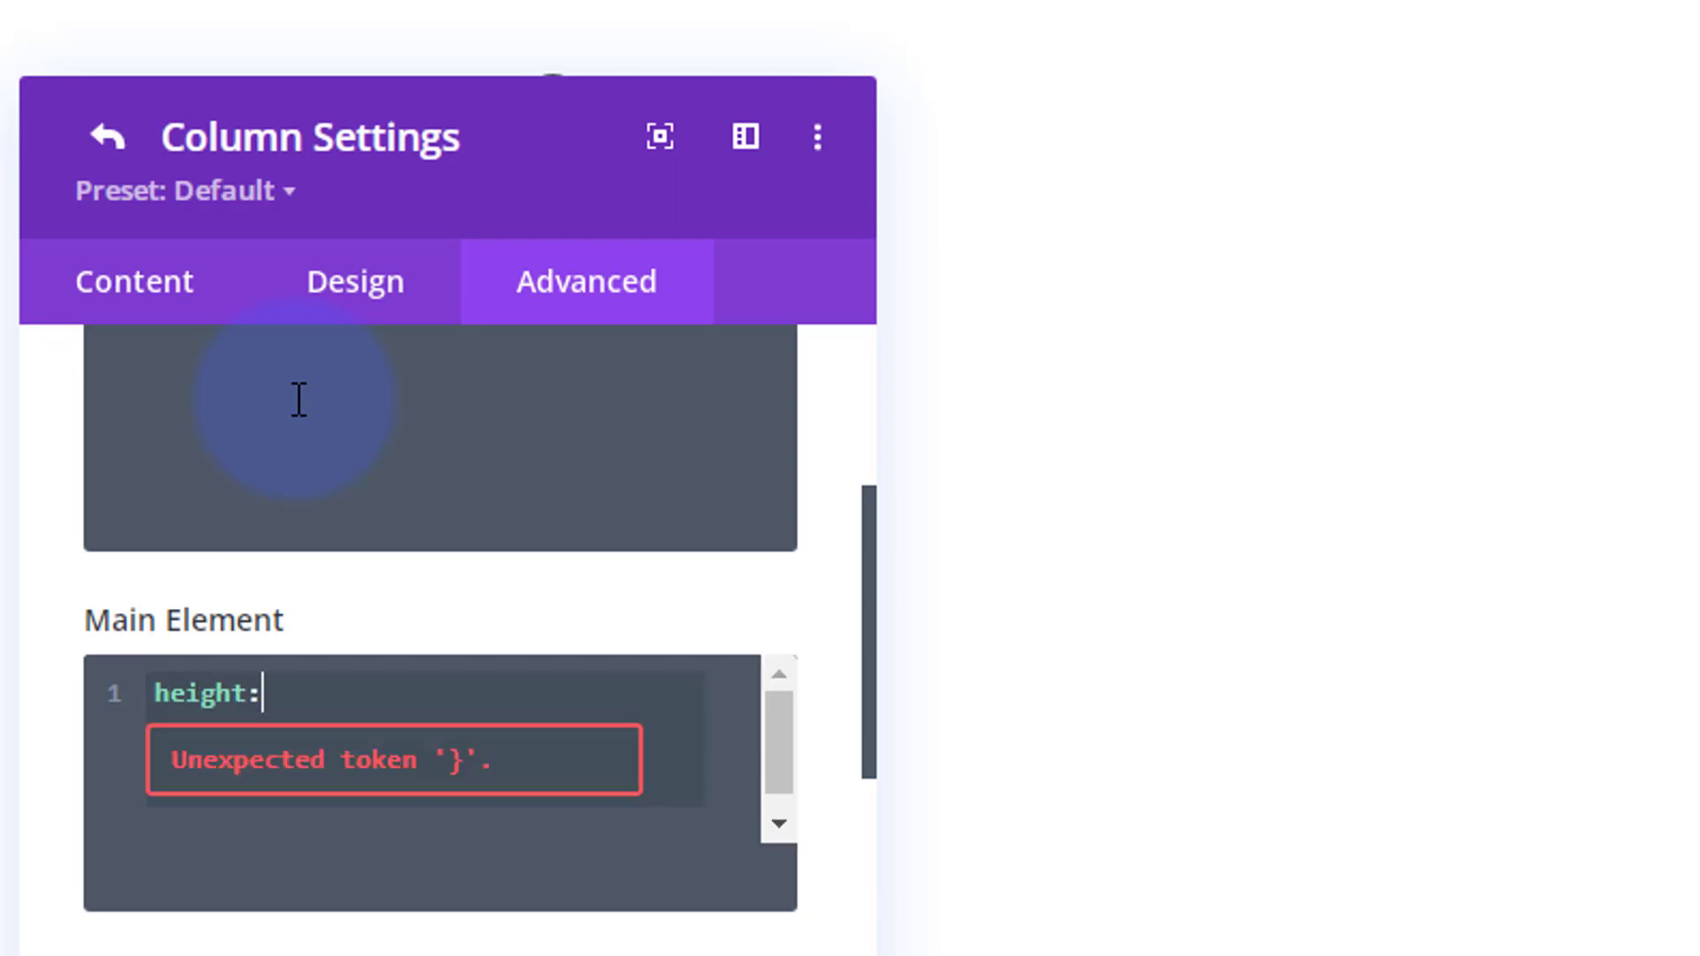
type(";")
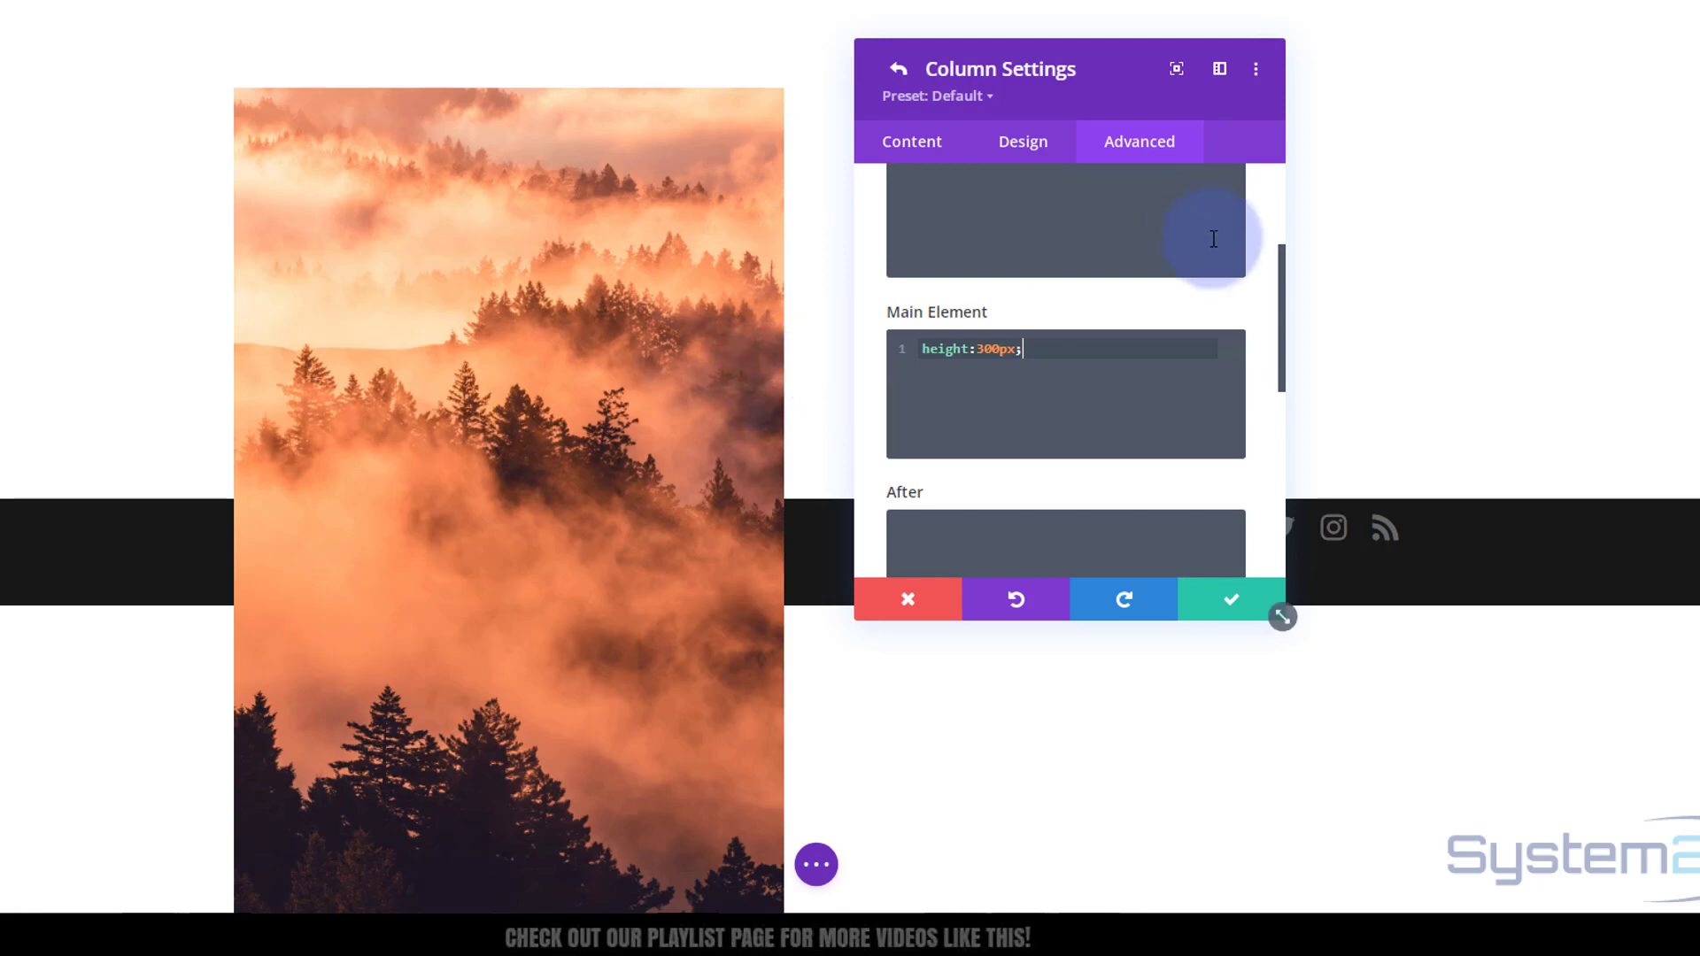
Set the first column's horizontal and vertical overflow to Hidden, and save the column and row settings
scroll(1160, 258, "up", 2)
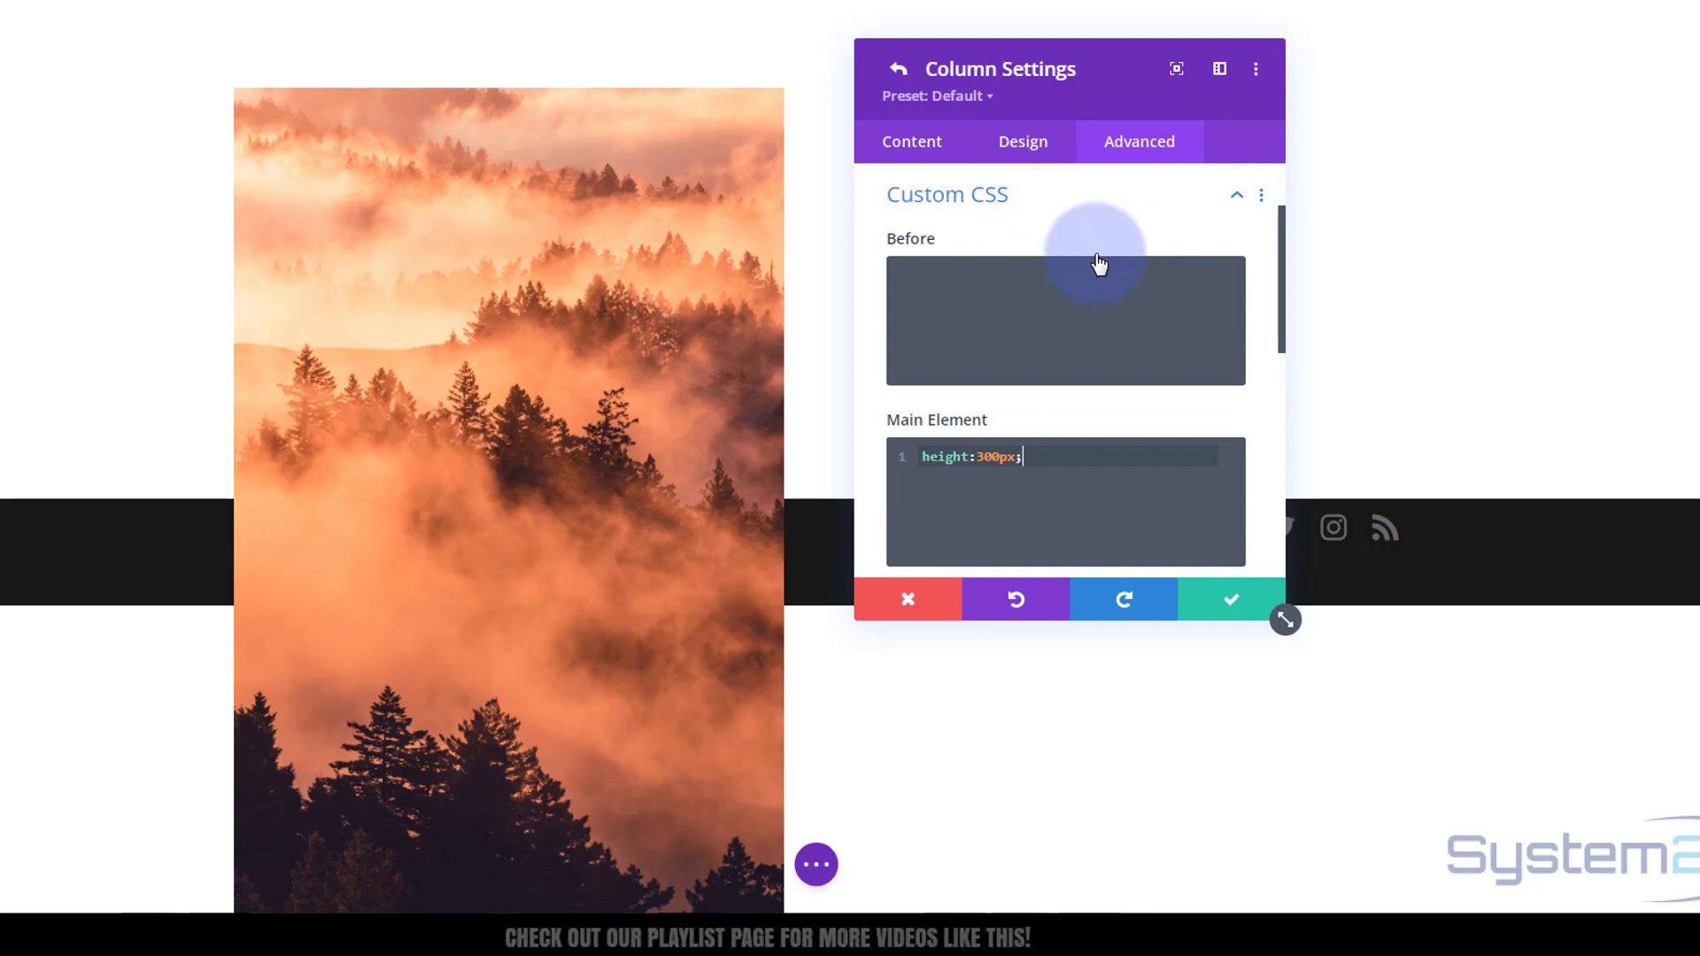
left_click(1077, 210)
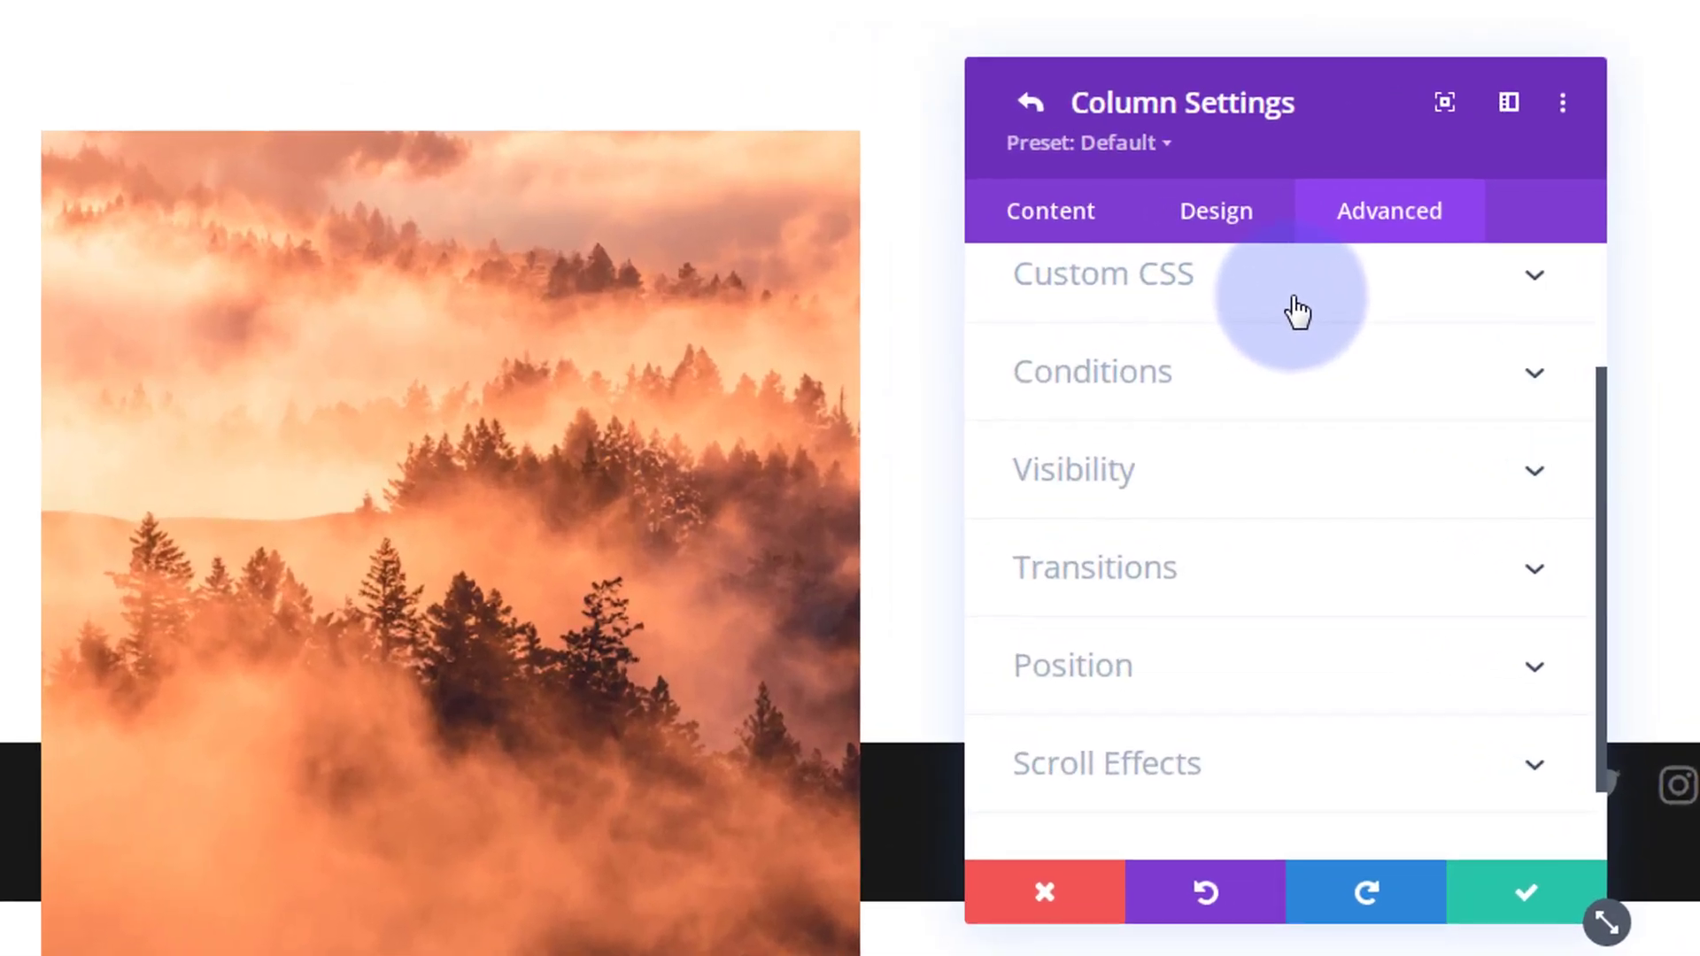
left_click(1266, 487)
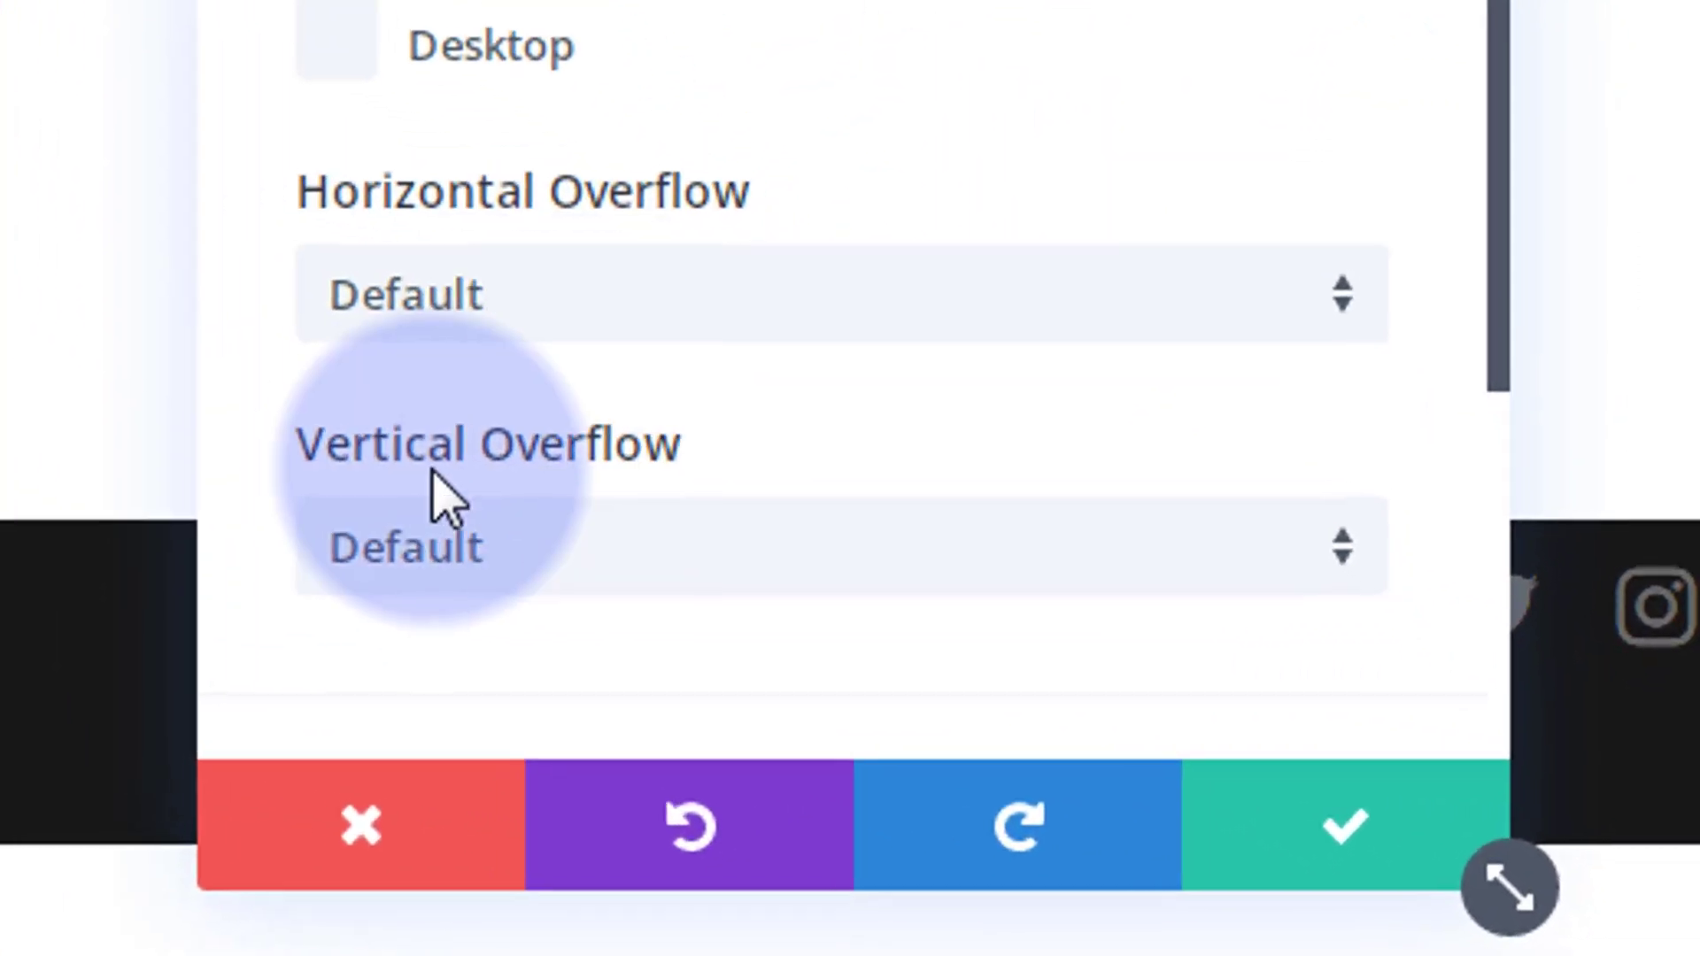
mouse_move(412, 483)
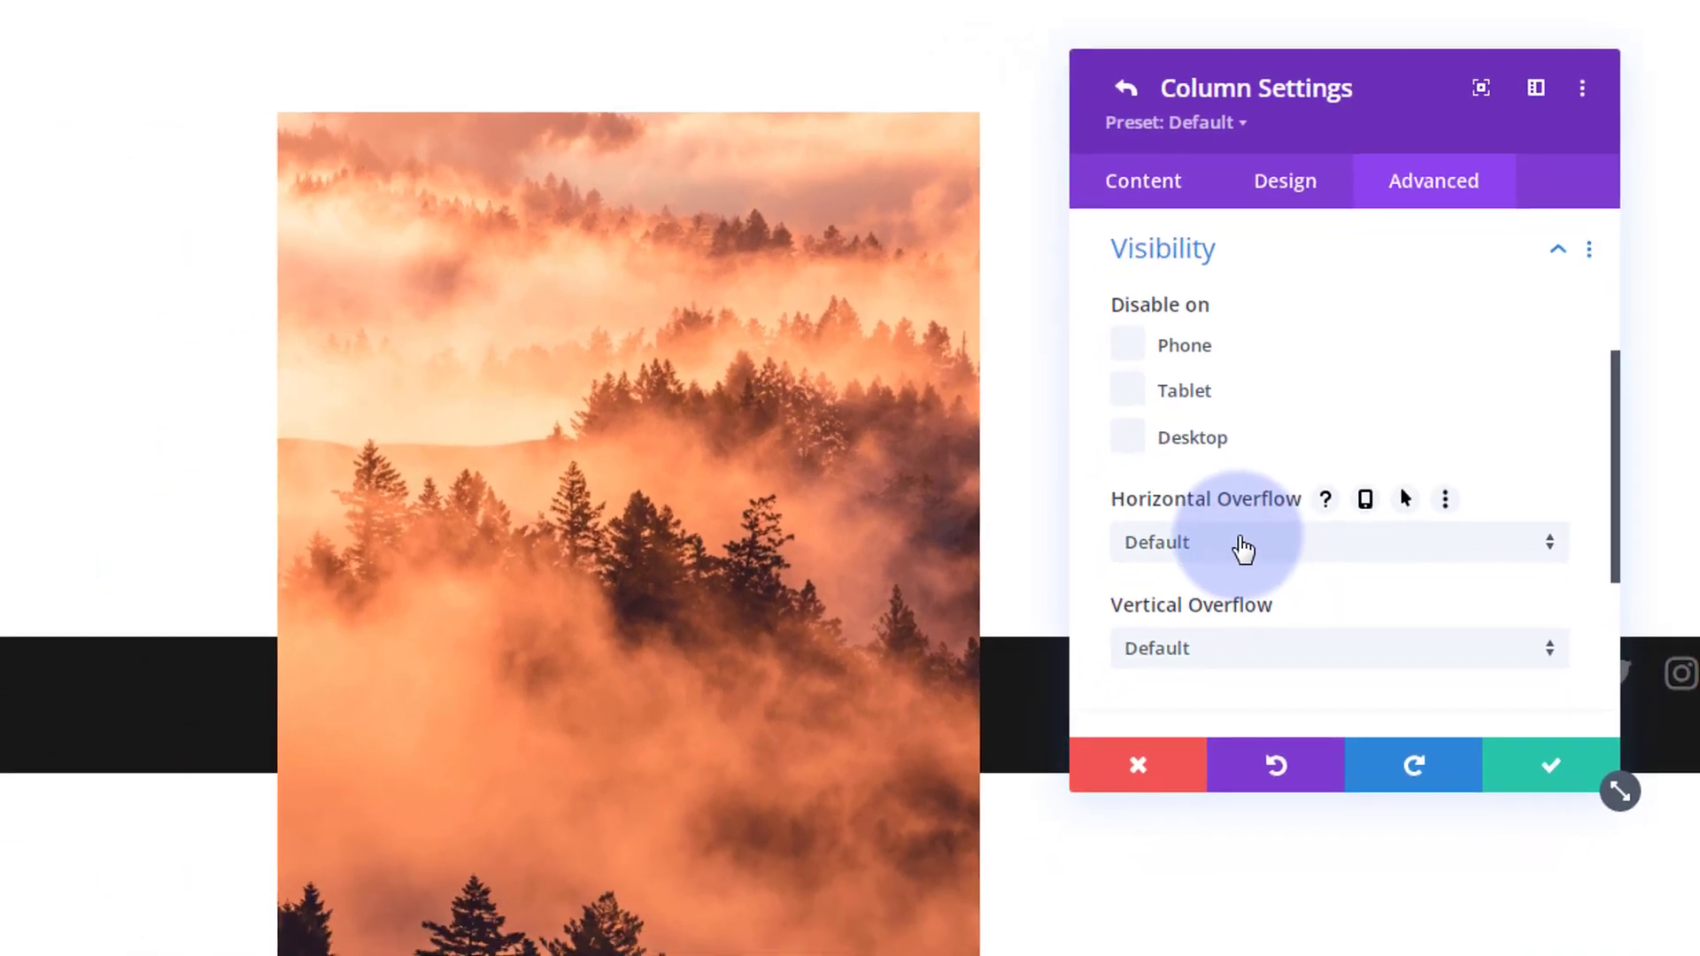
left_click(1168, 640)
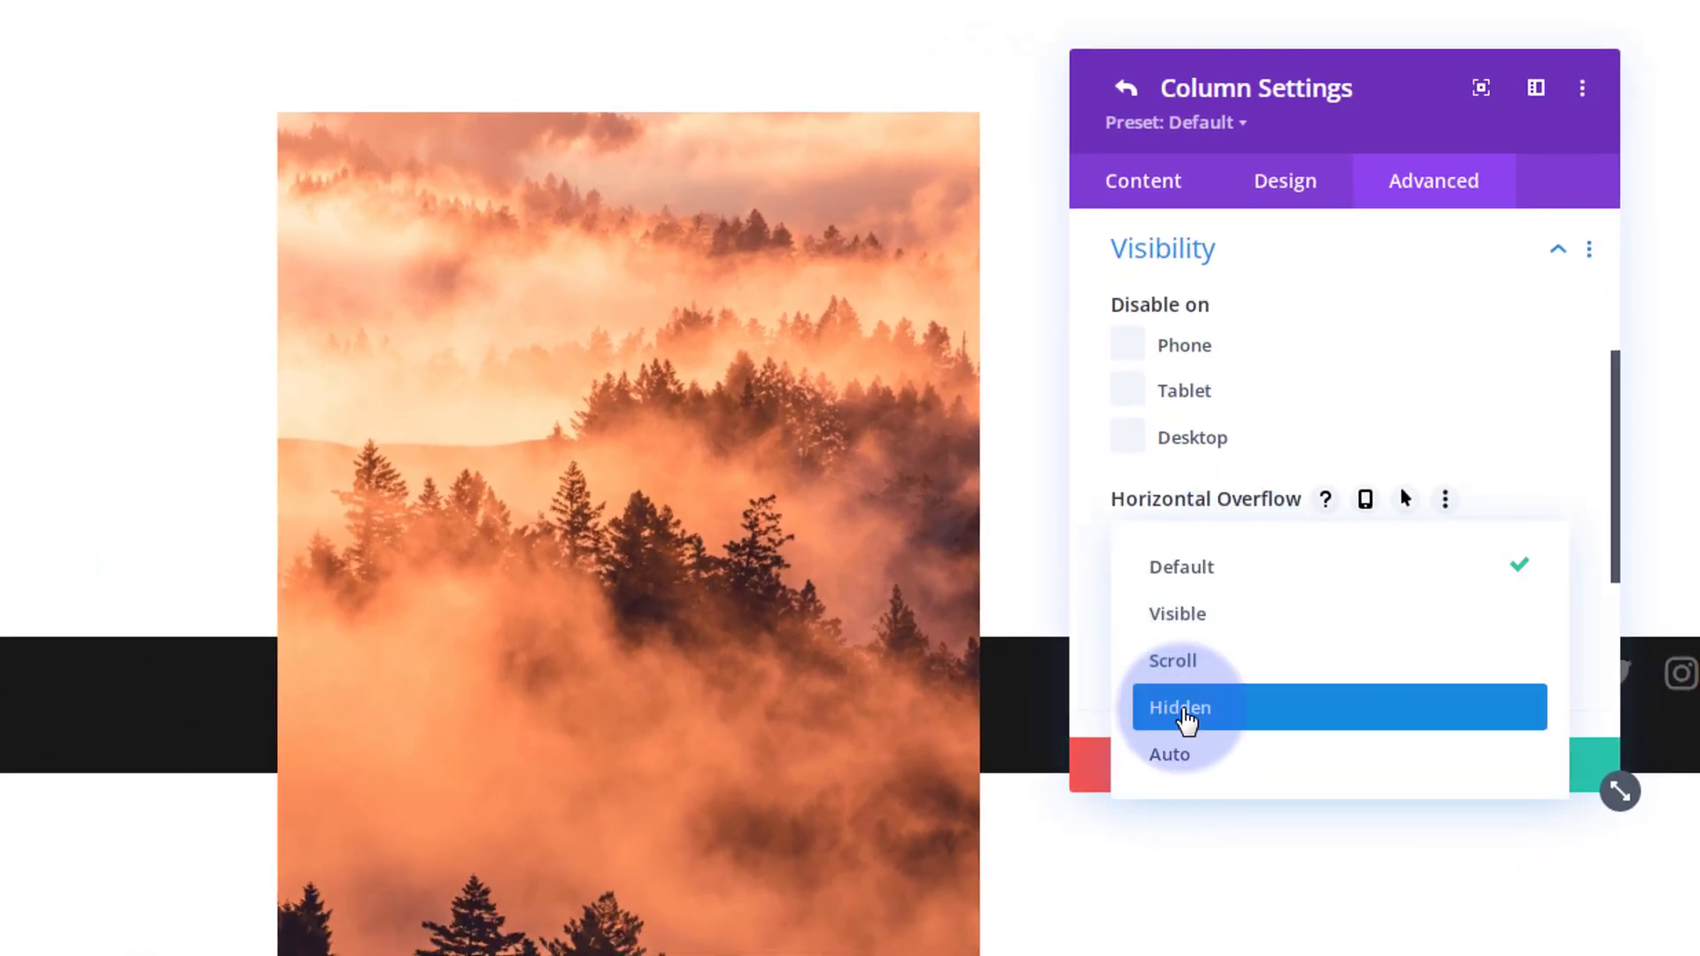
left_click(1187, 714)
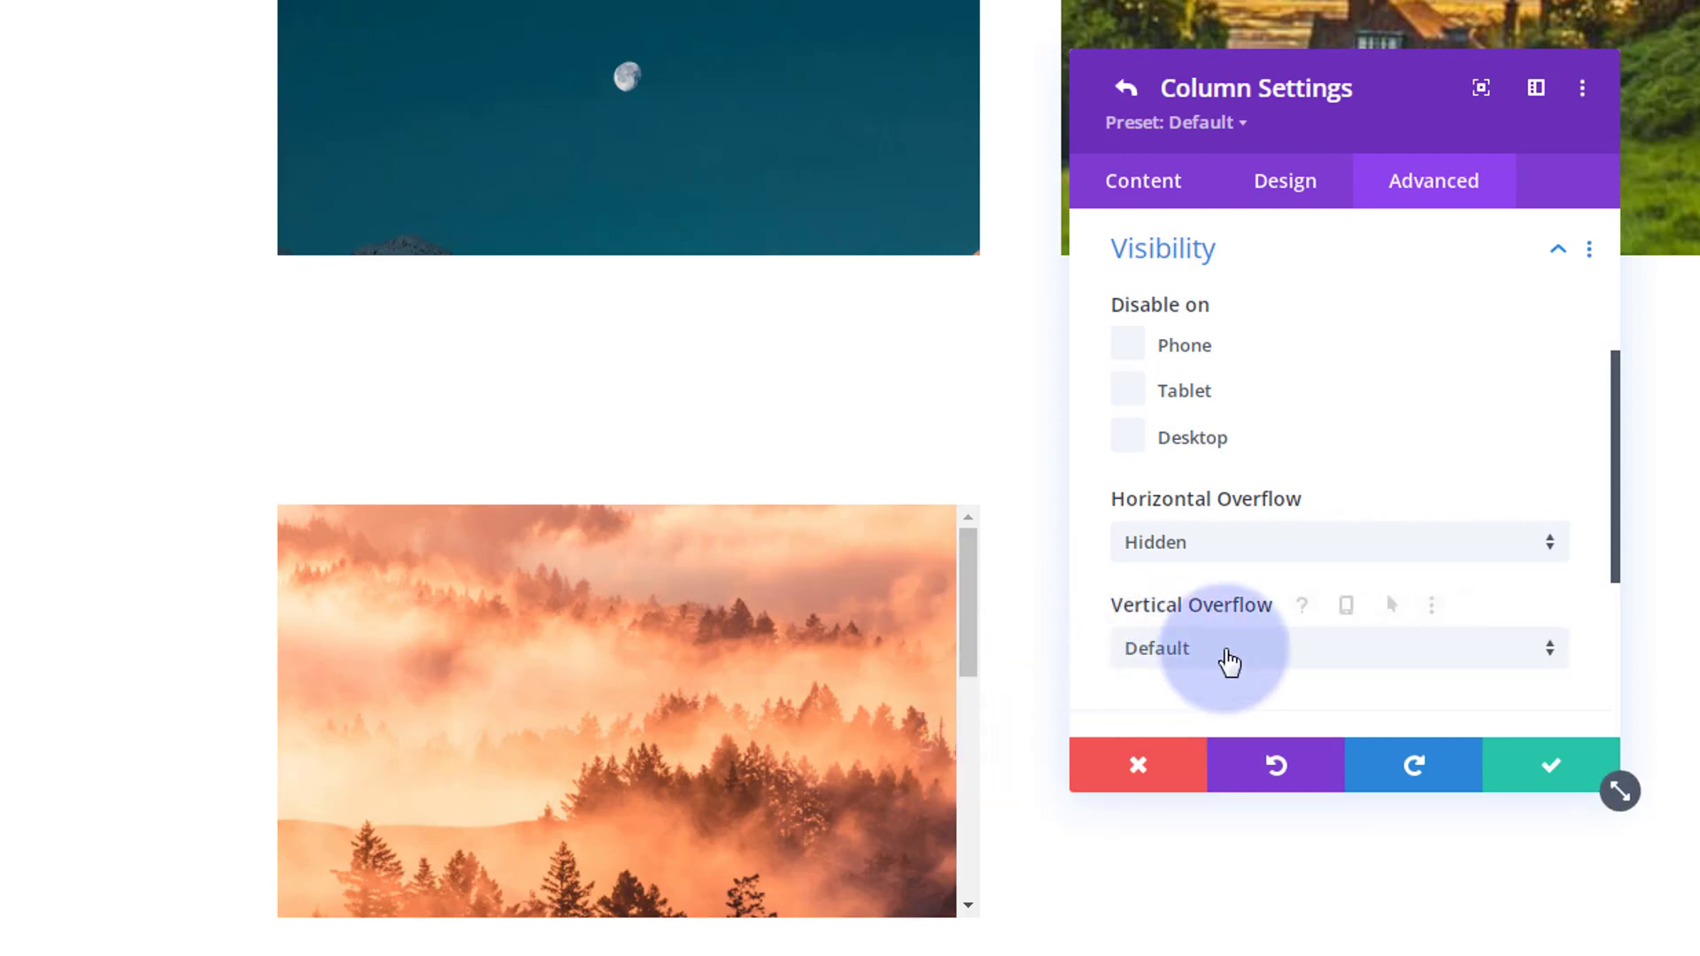
left_click(1229, 660)
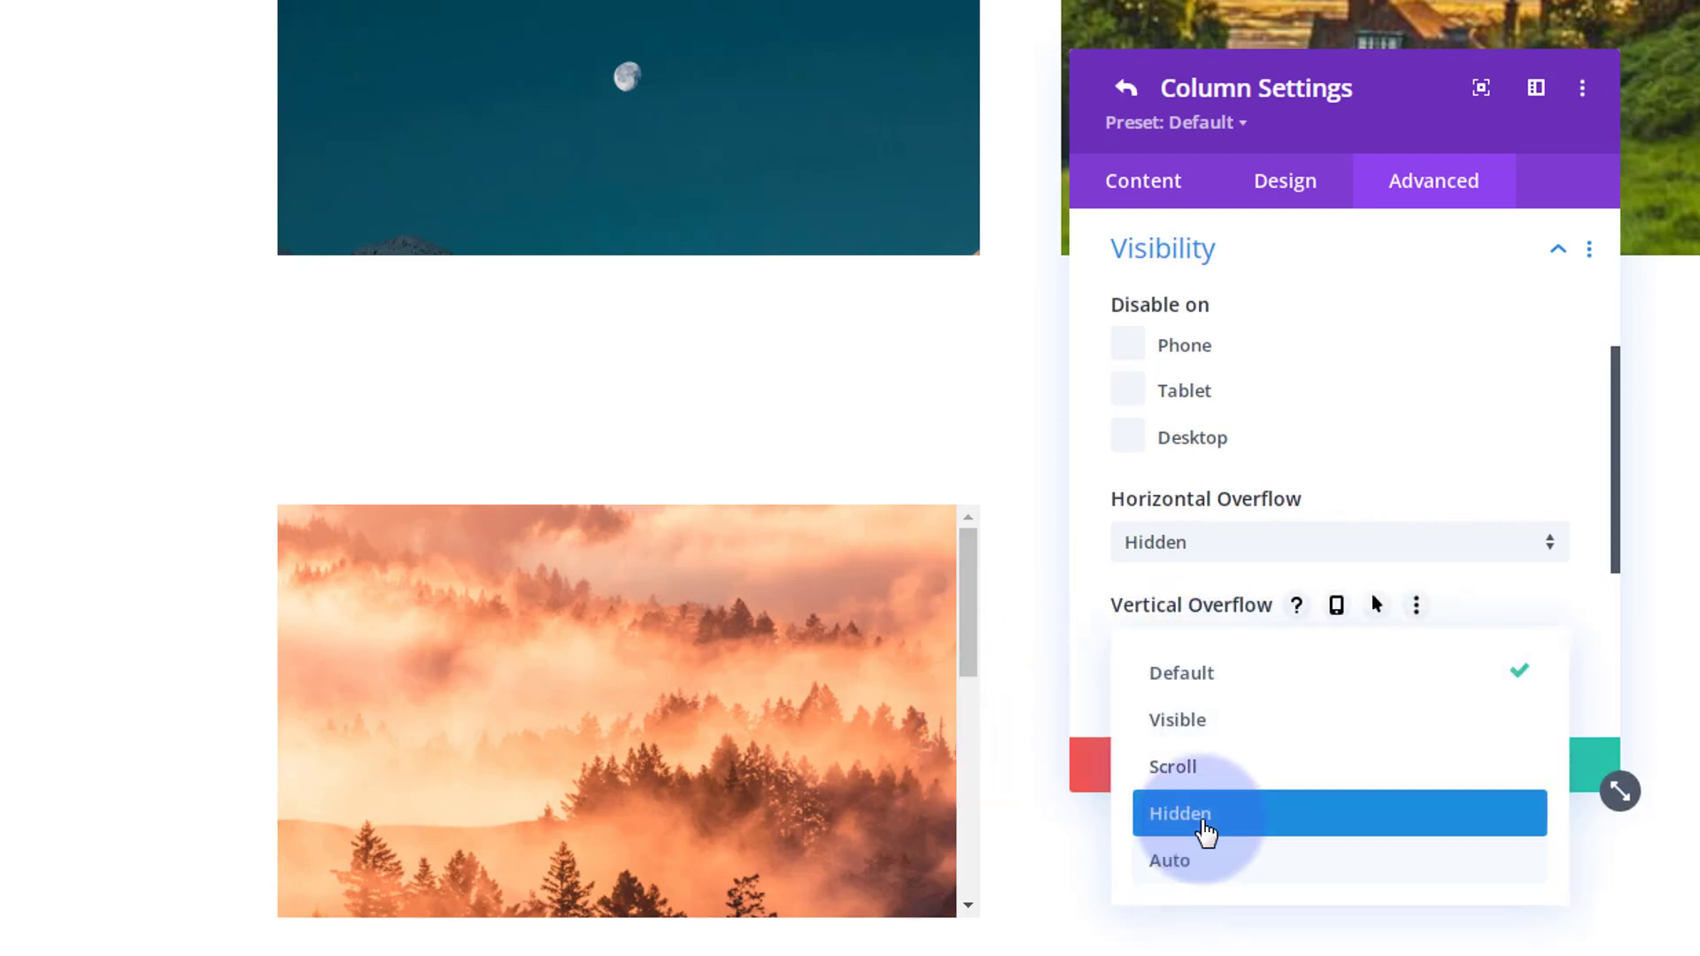
left_click(1206, 828)
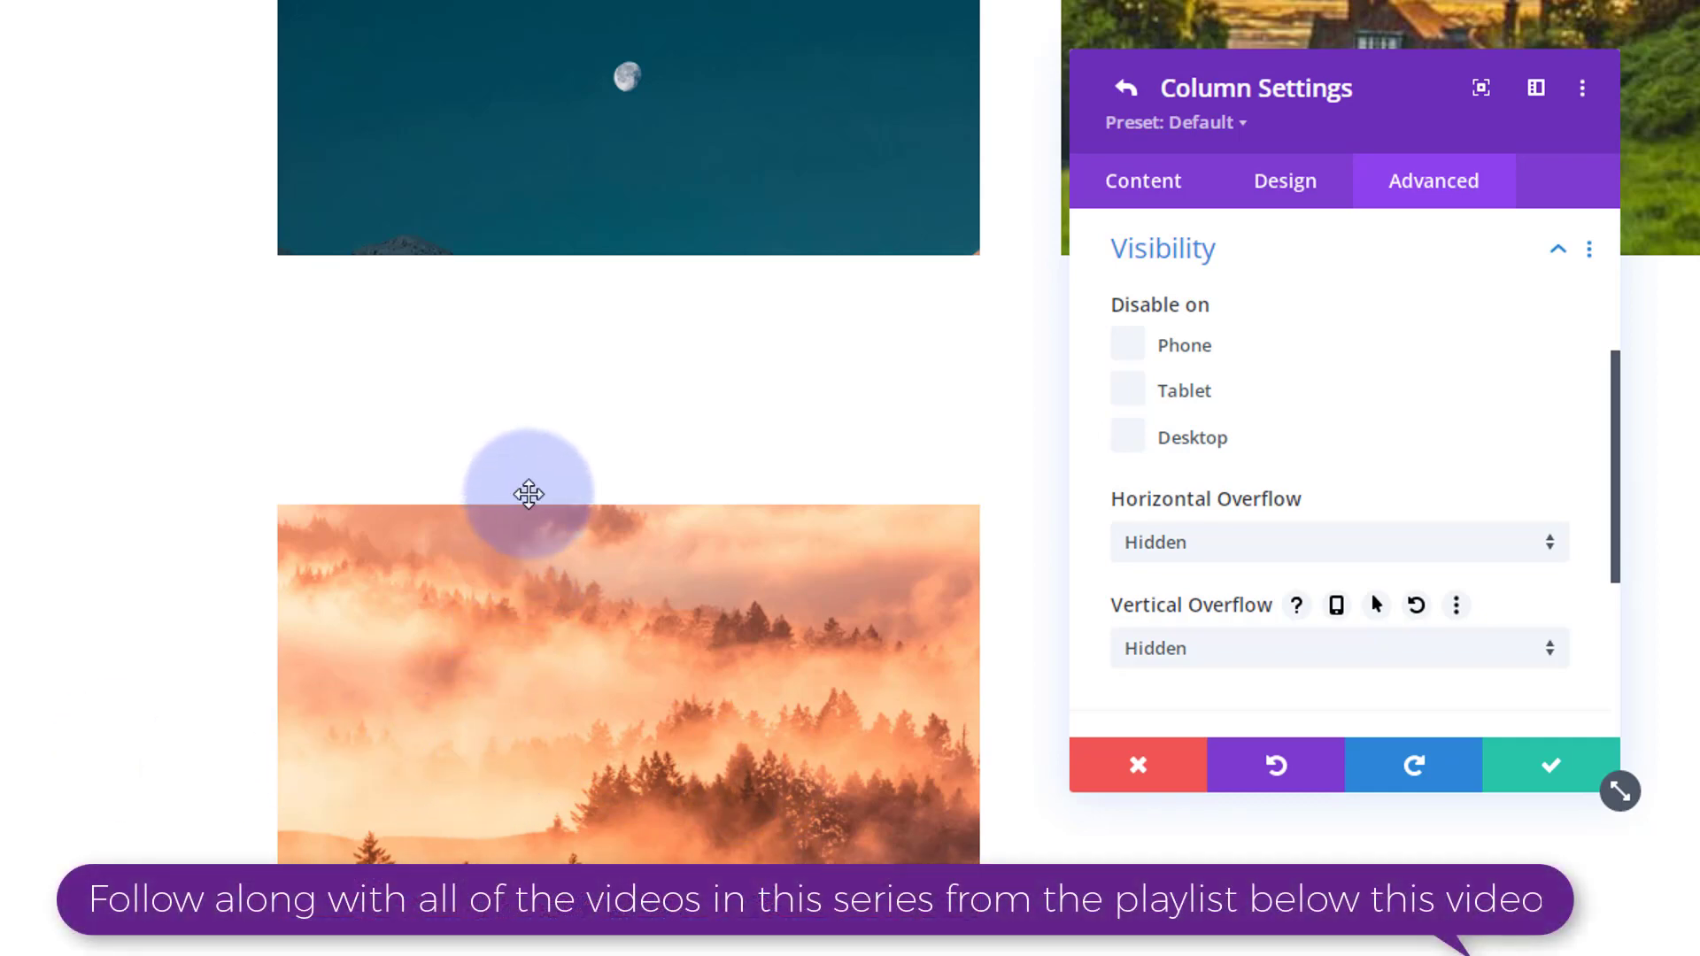
scroll(1178, 699, "up", 1)
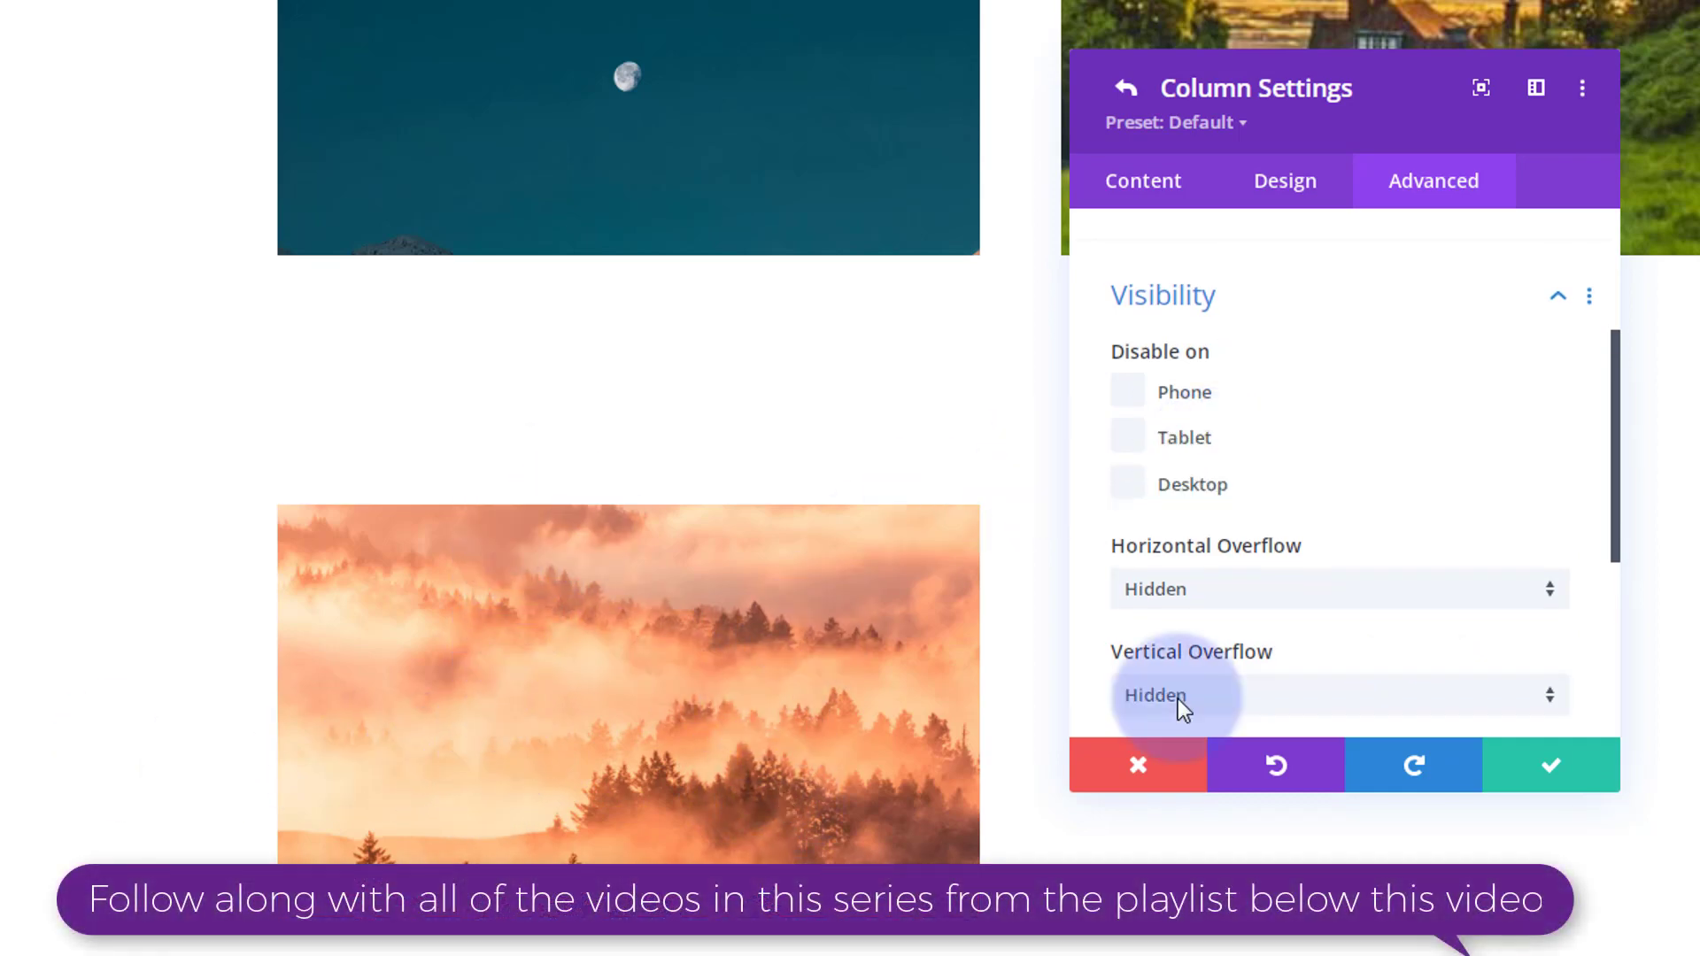
left_click(1575, 769)
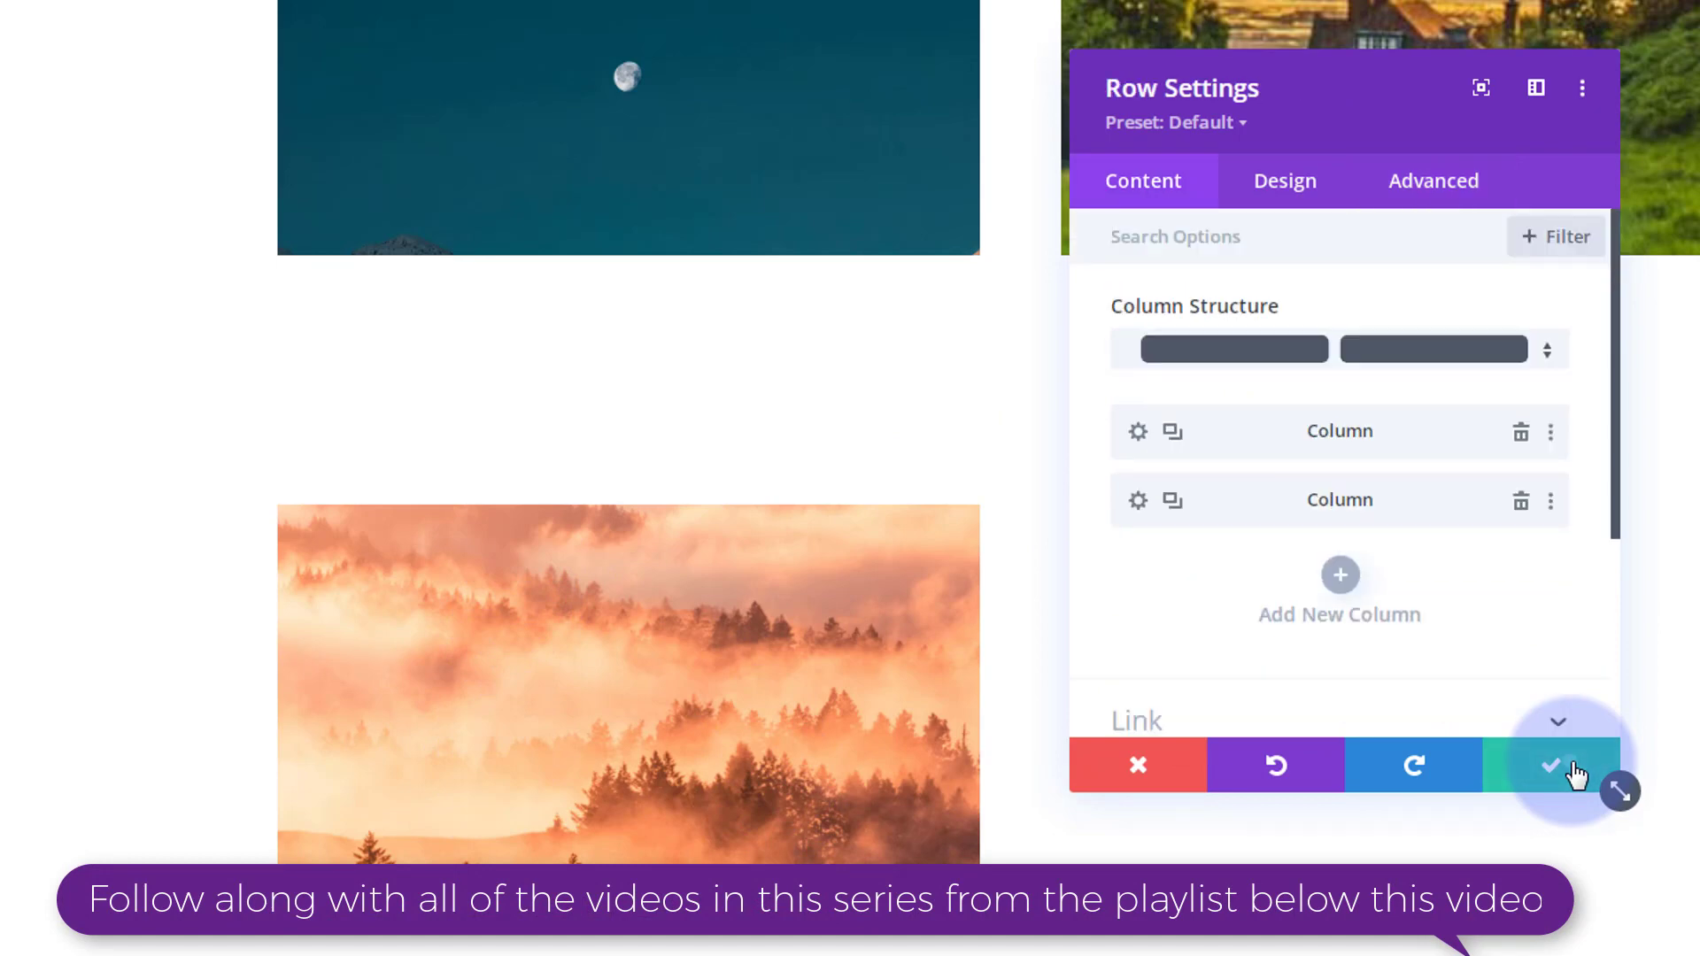
left_click(1575, 769)
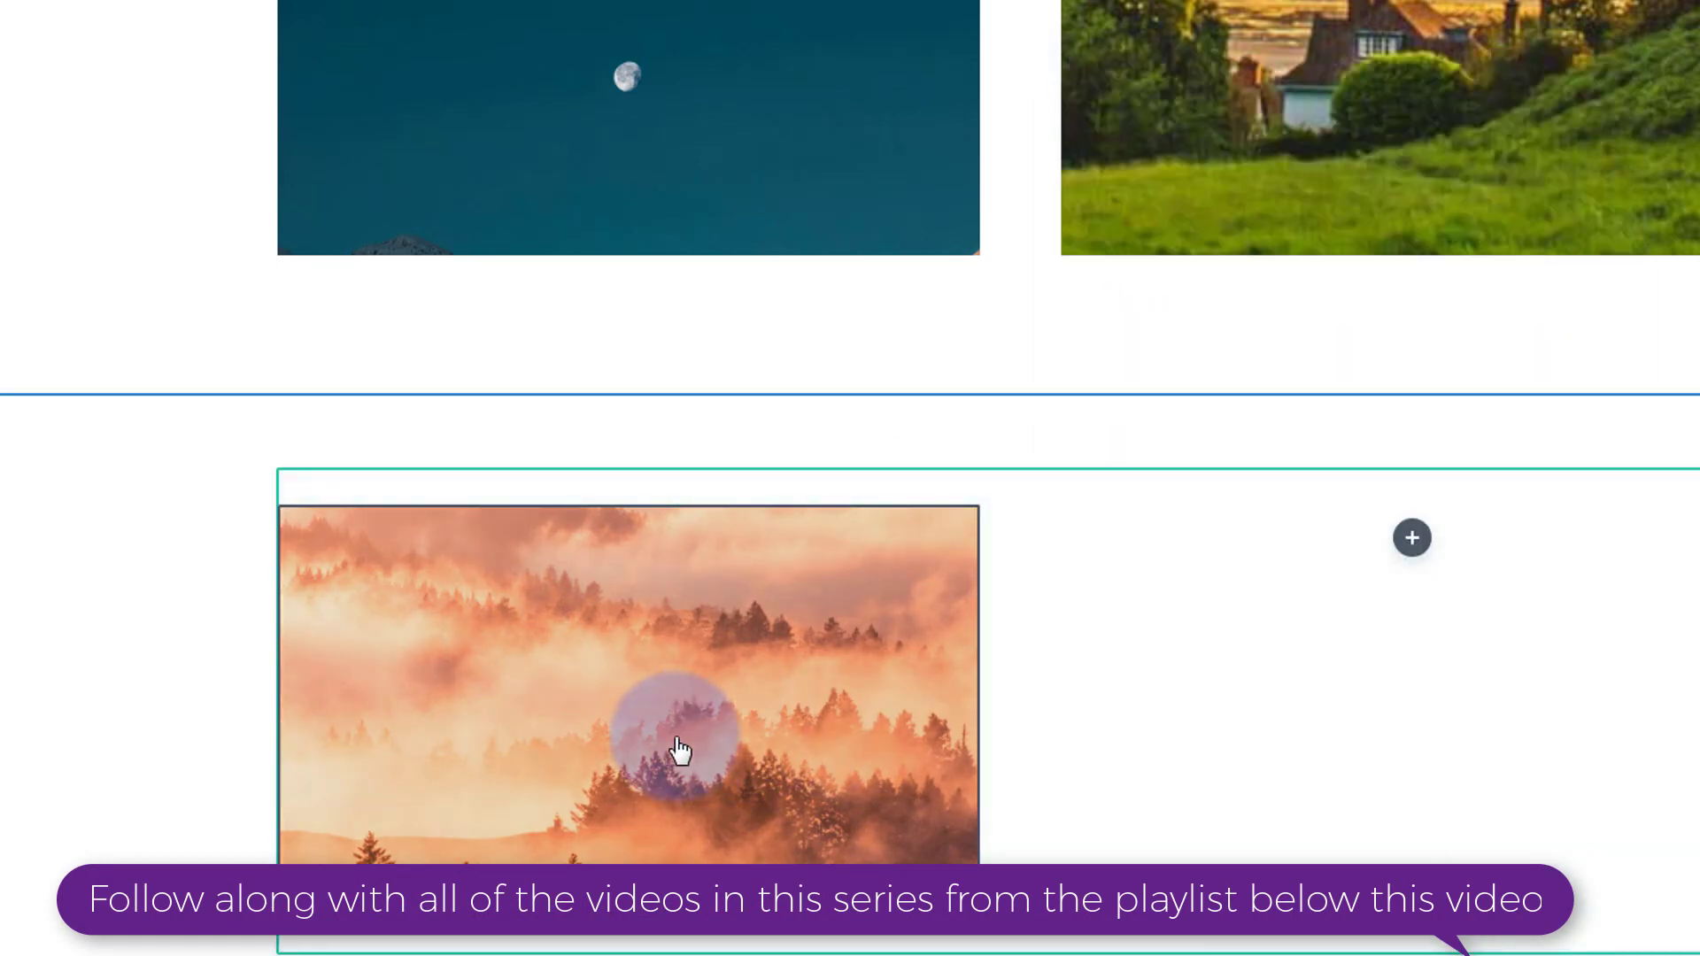
Set the forest image's top margin to 0px in its spacing settings
left_click(568, 578)
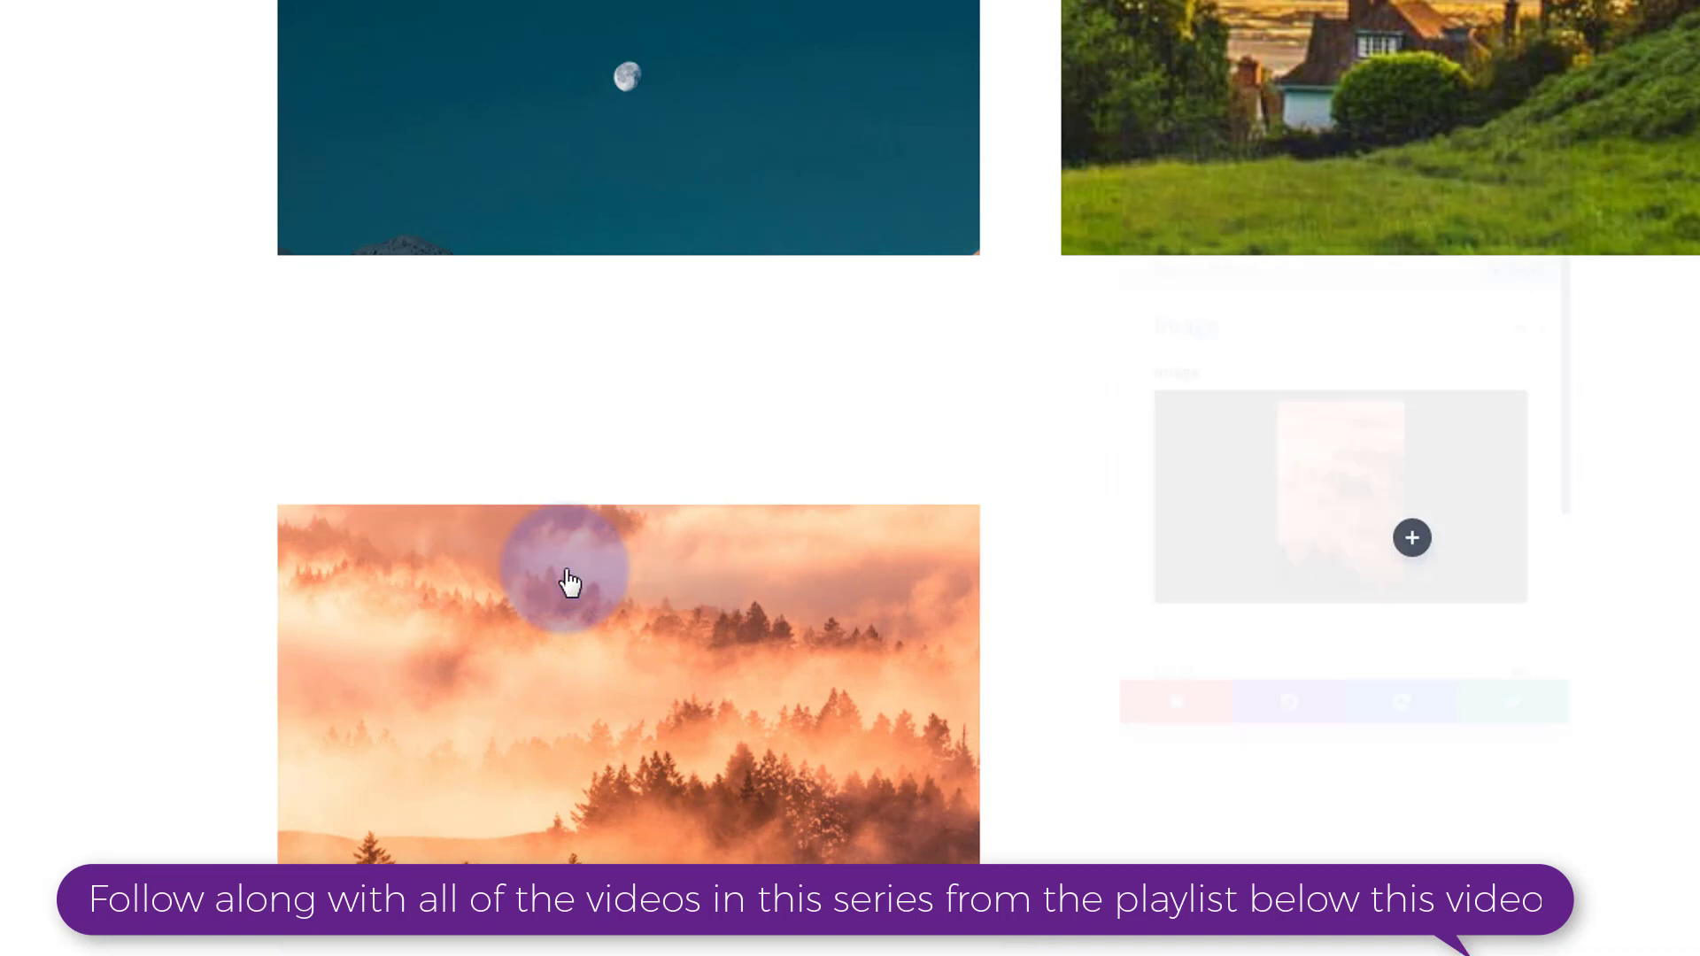
left_click_drag(1359, 122, 1298, 228)
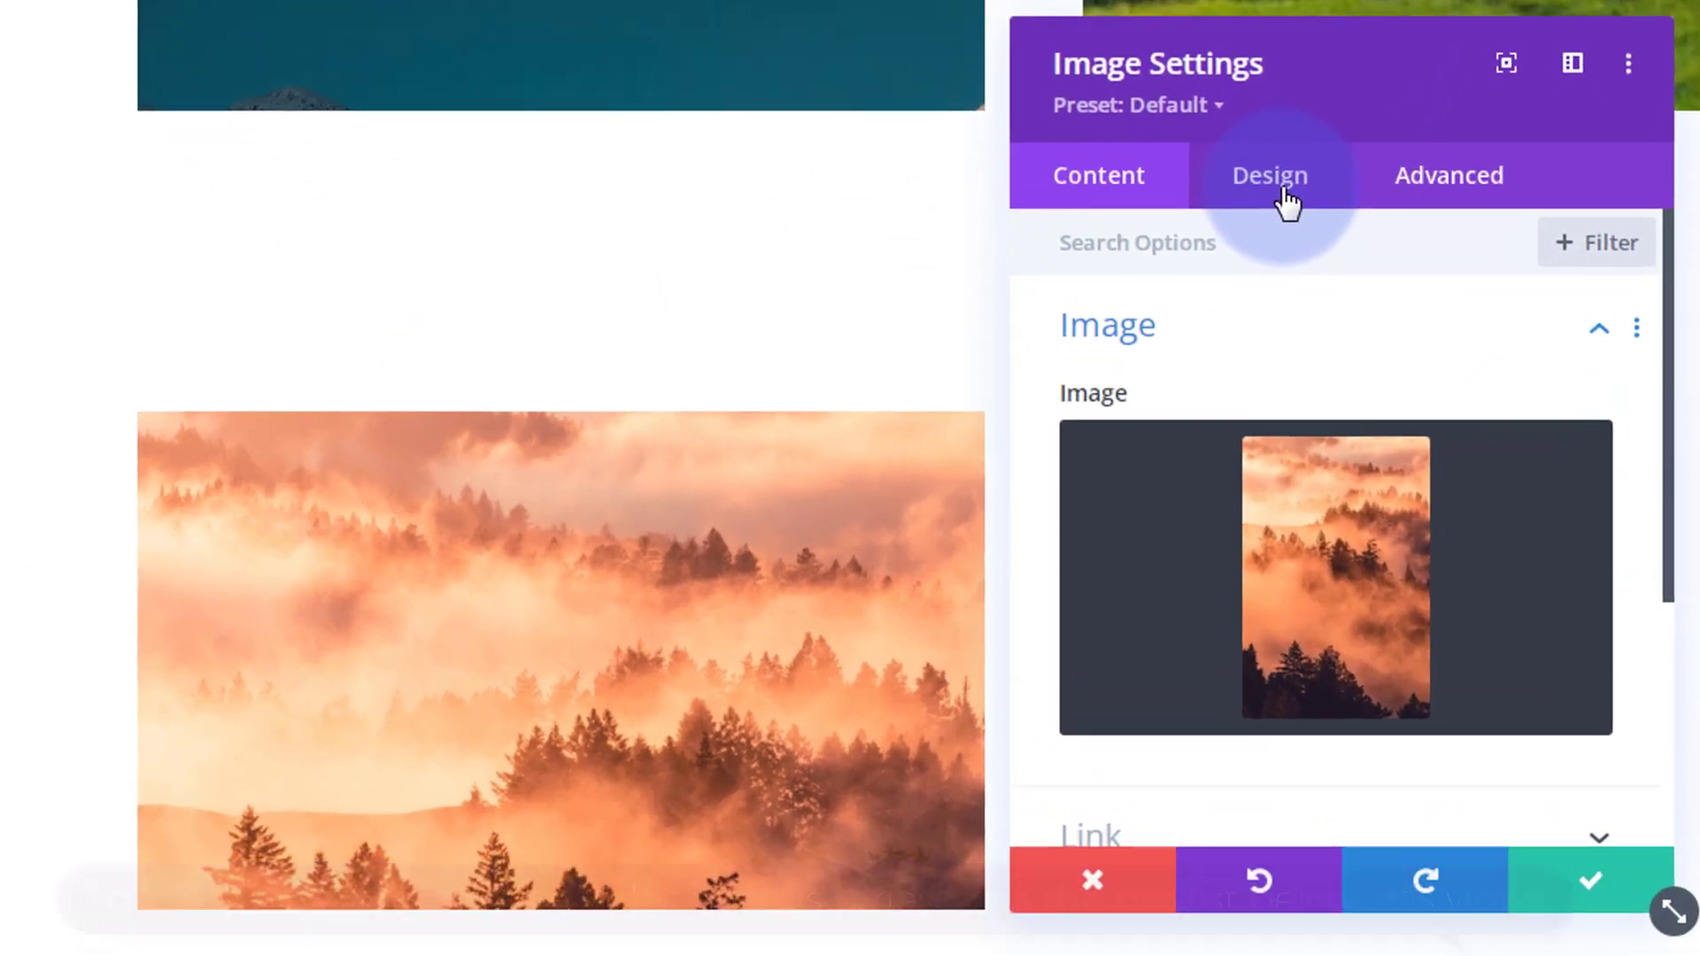
left_click(1235, 288)
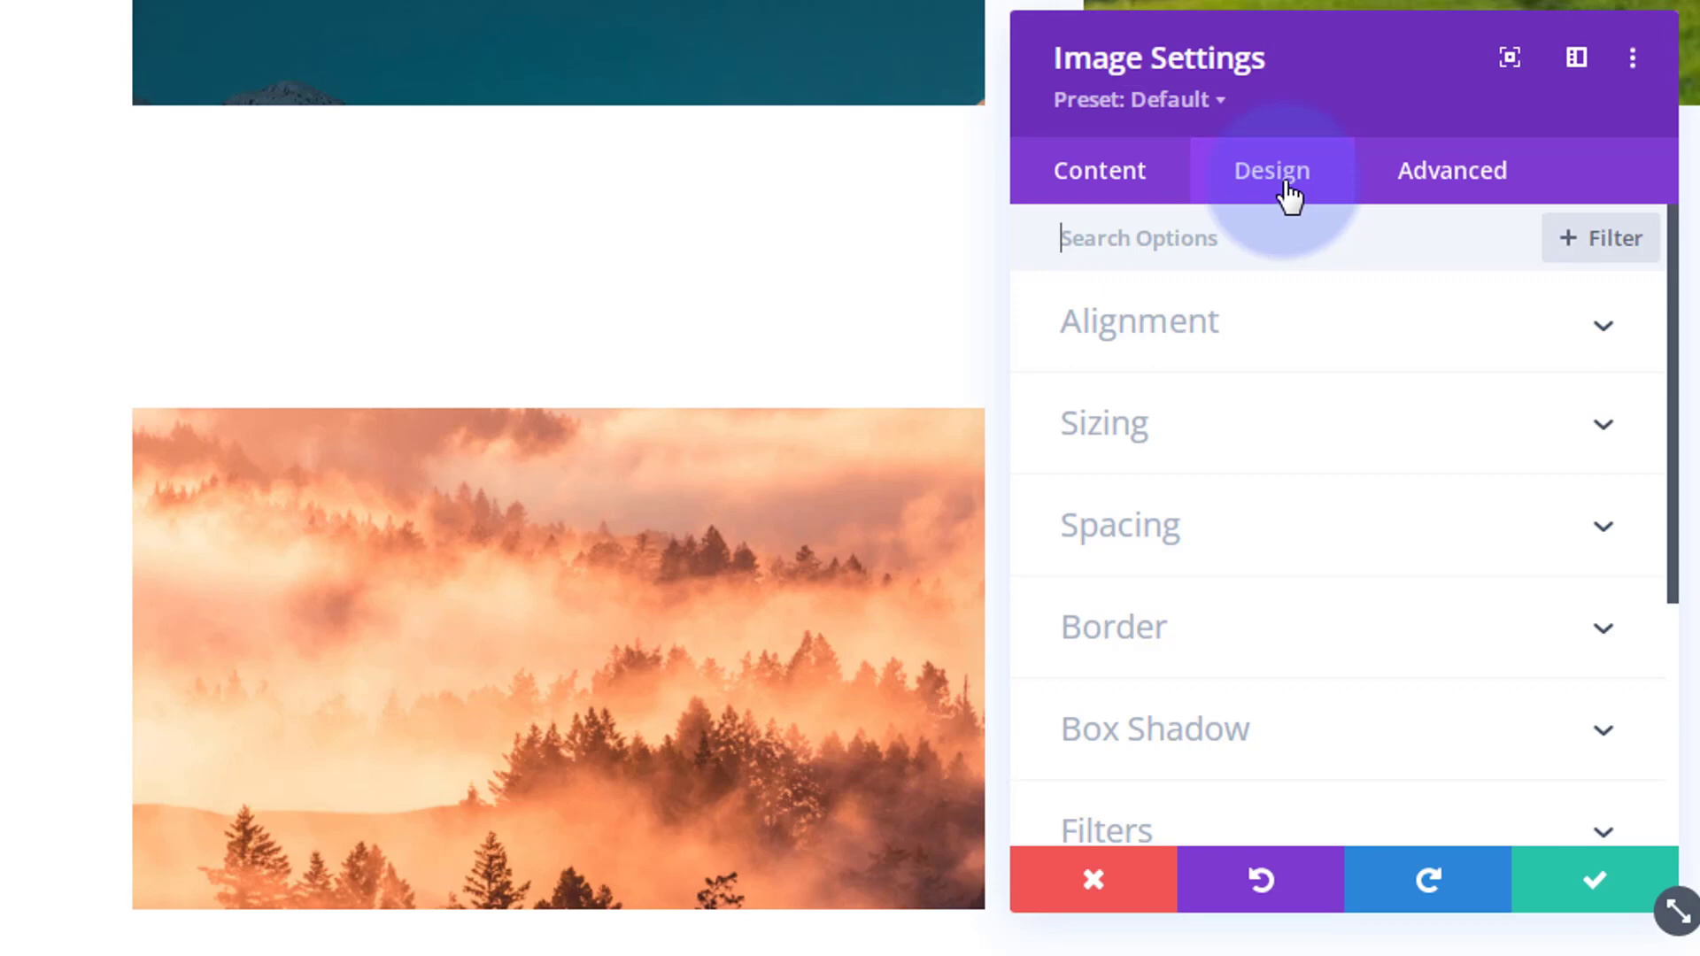
left_click(1284, 551)
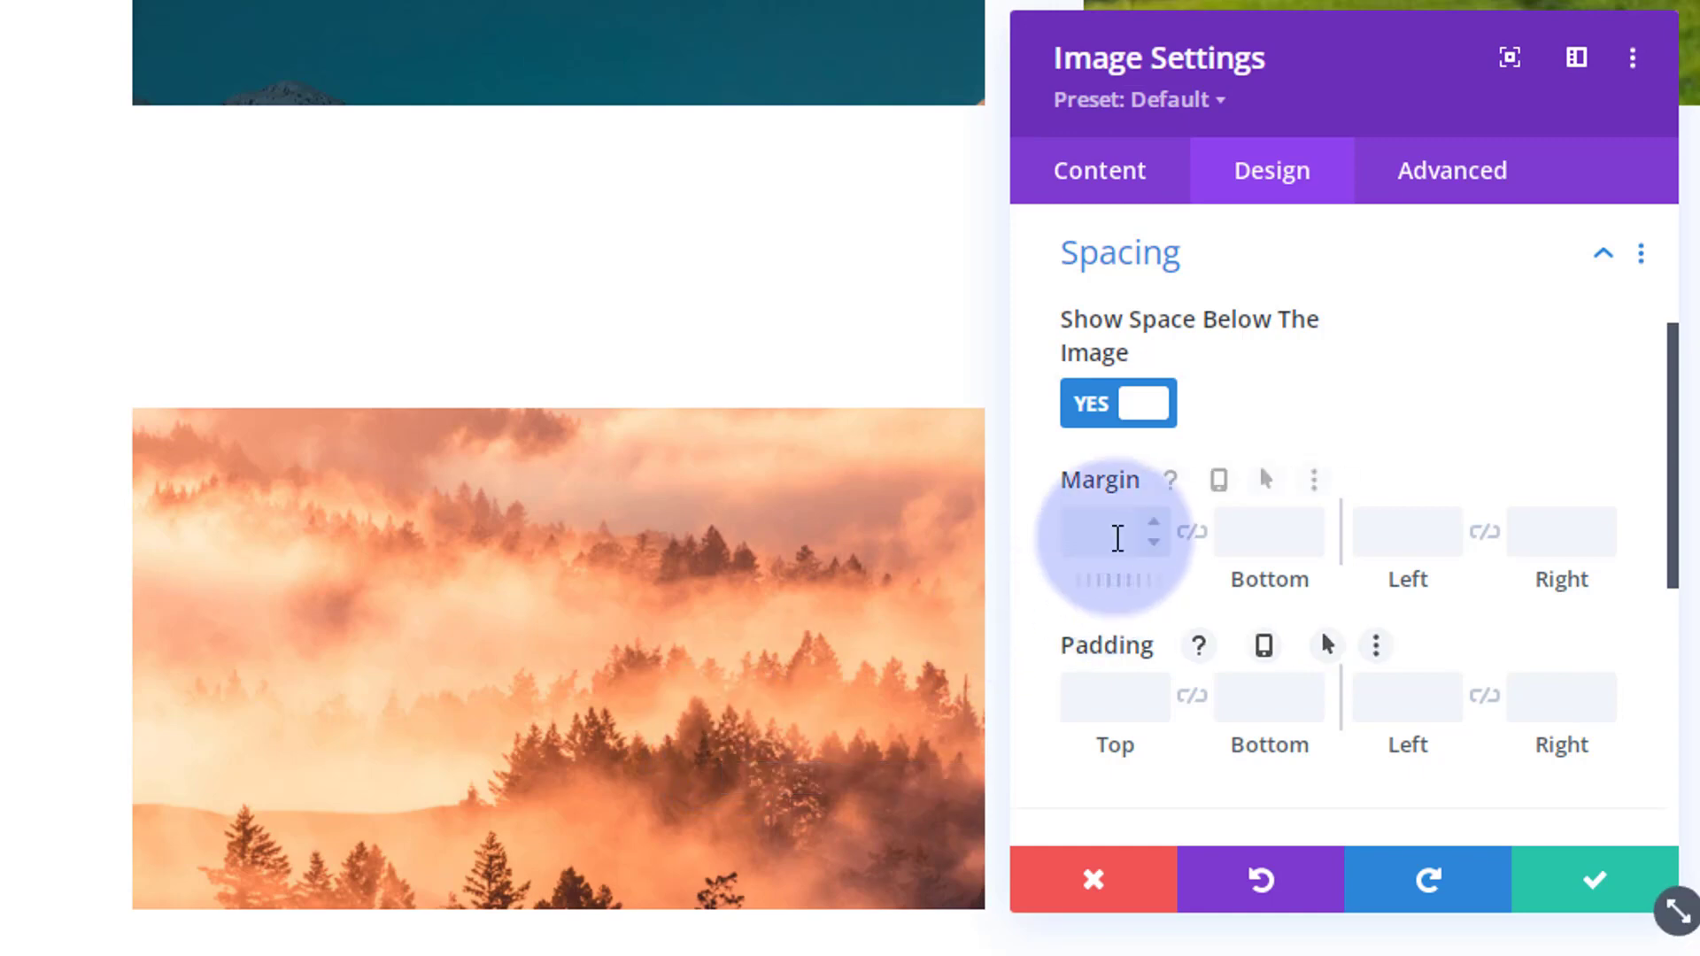
left_click(1129, 529)
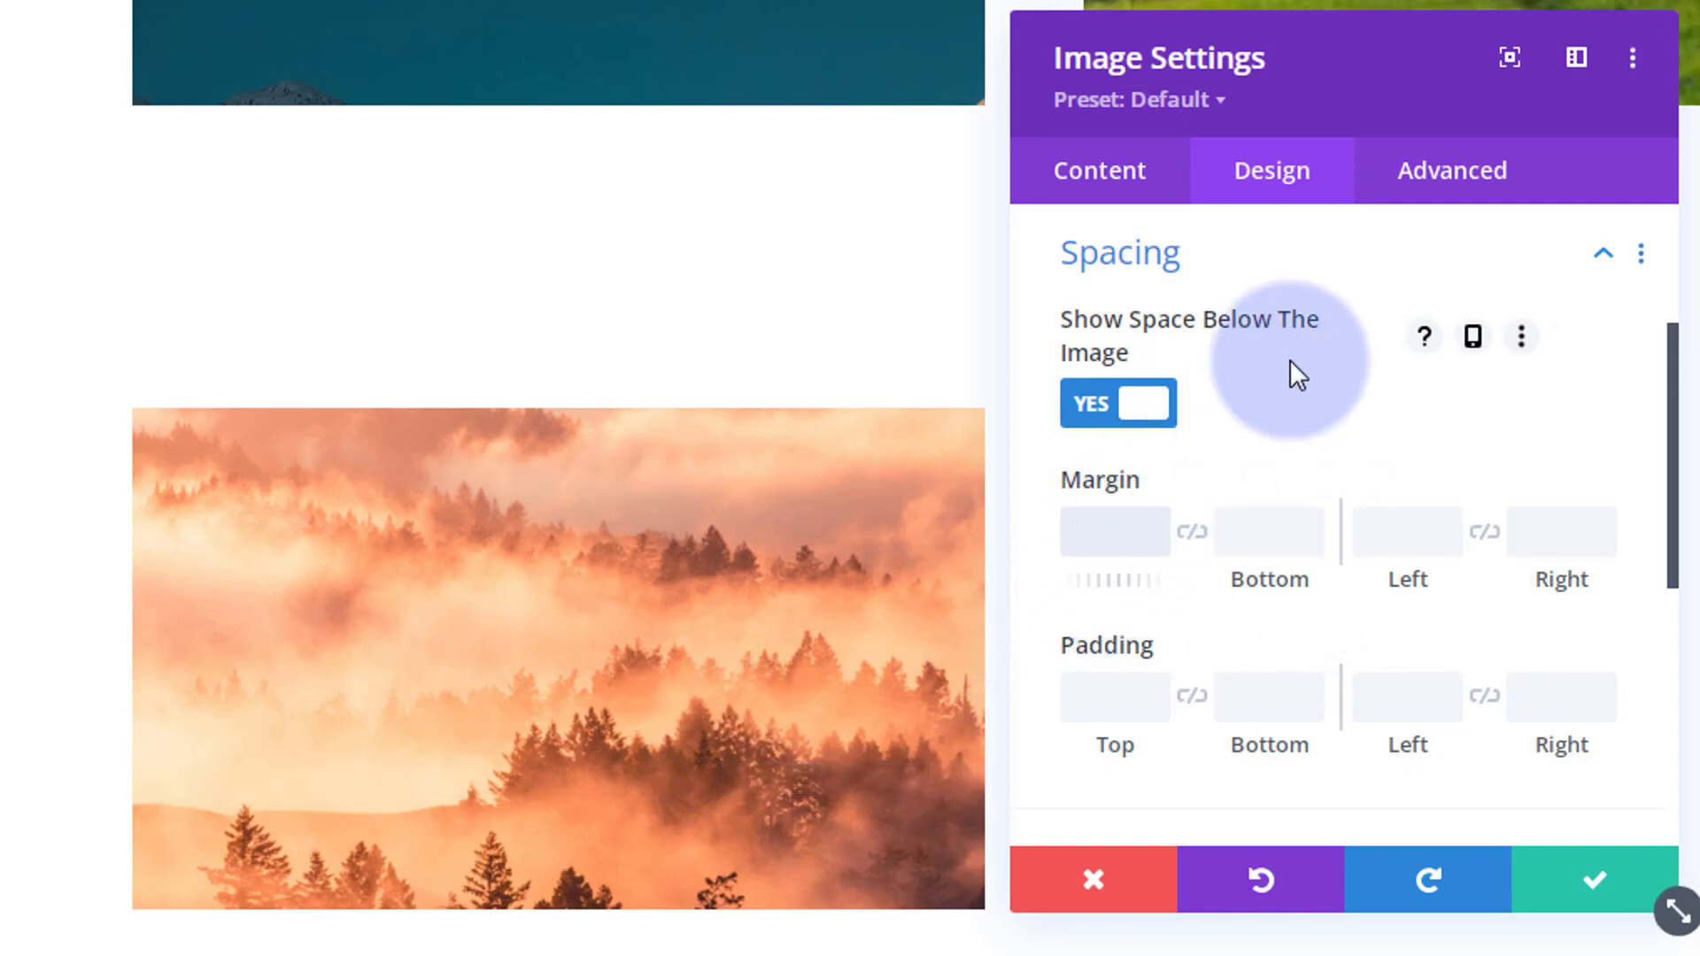
type("0px")
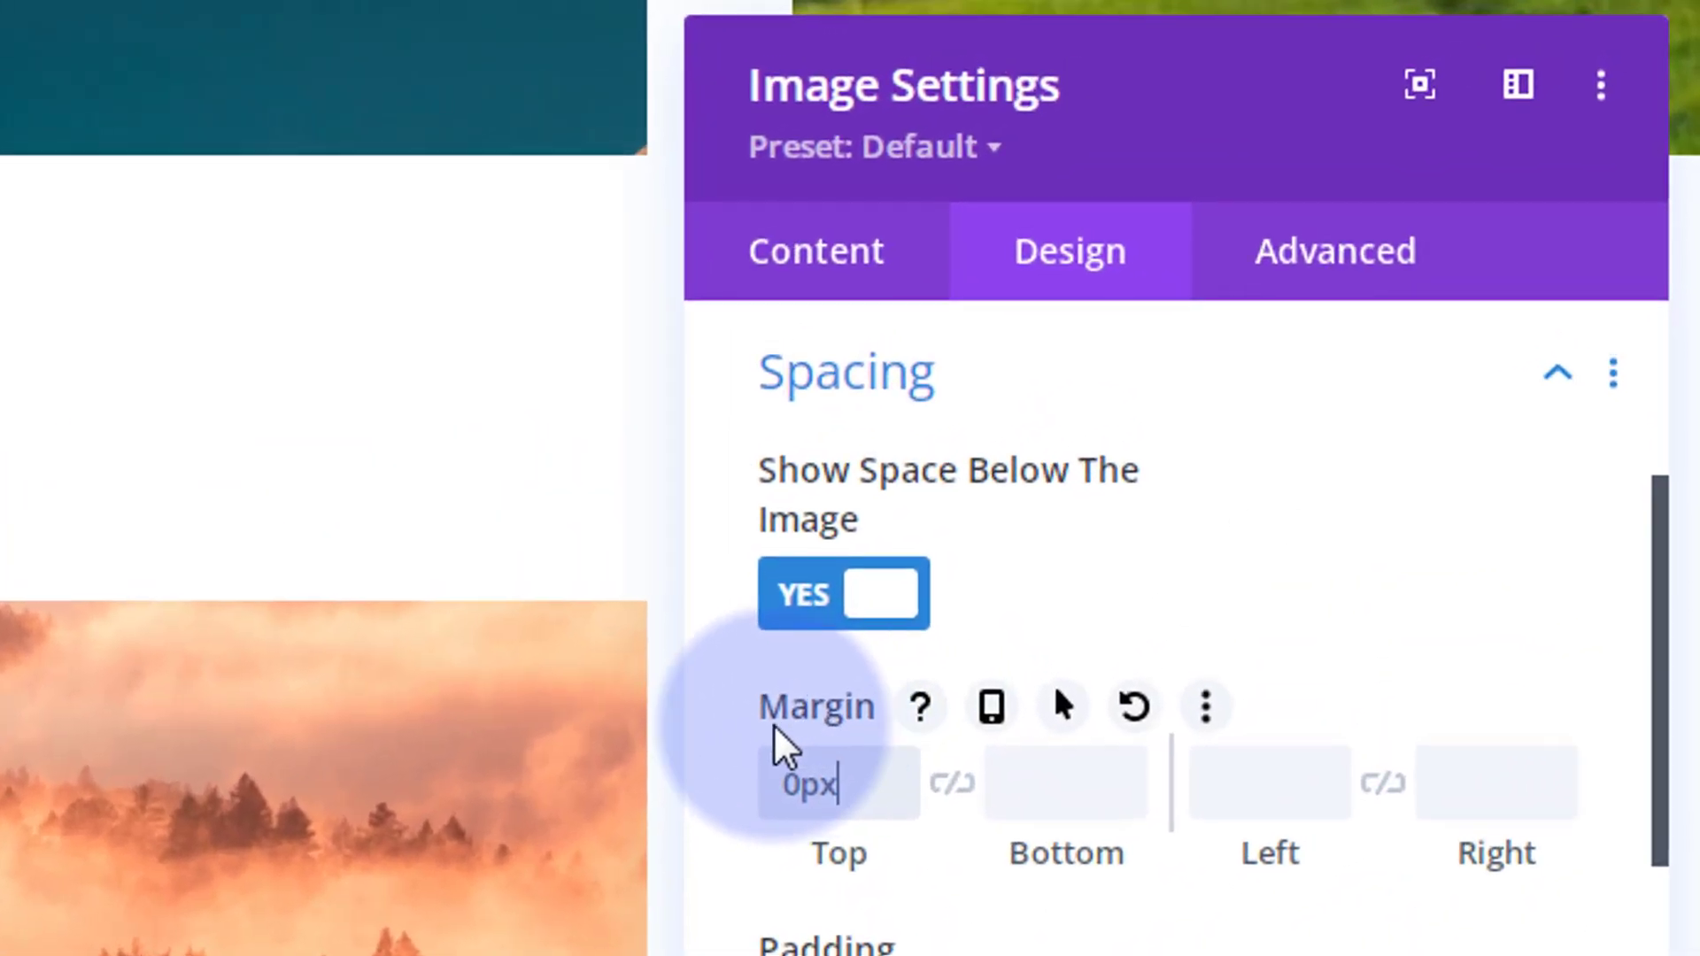
Enable hover values for the image's margin, set the hover top margin to -400px, and compare the desktop and hover states
left_click(1062, 708)
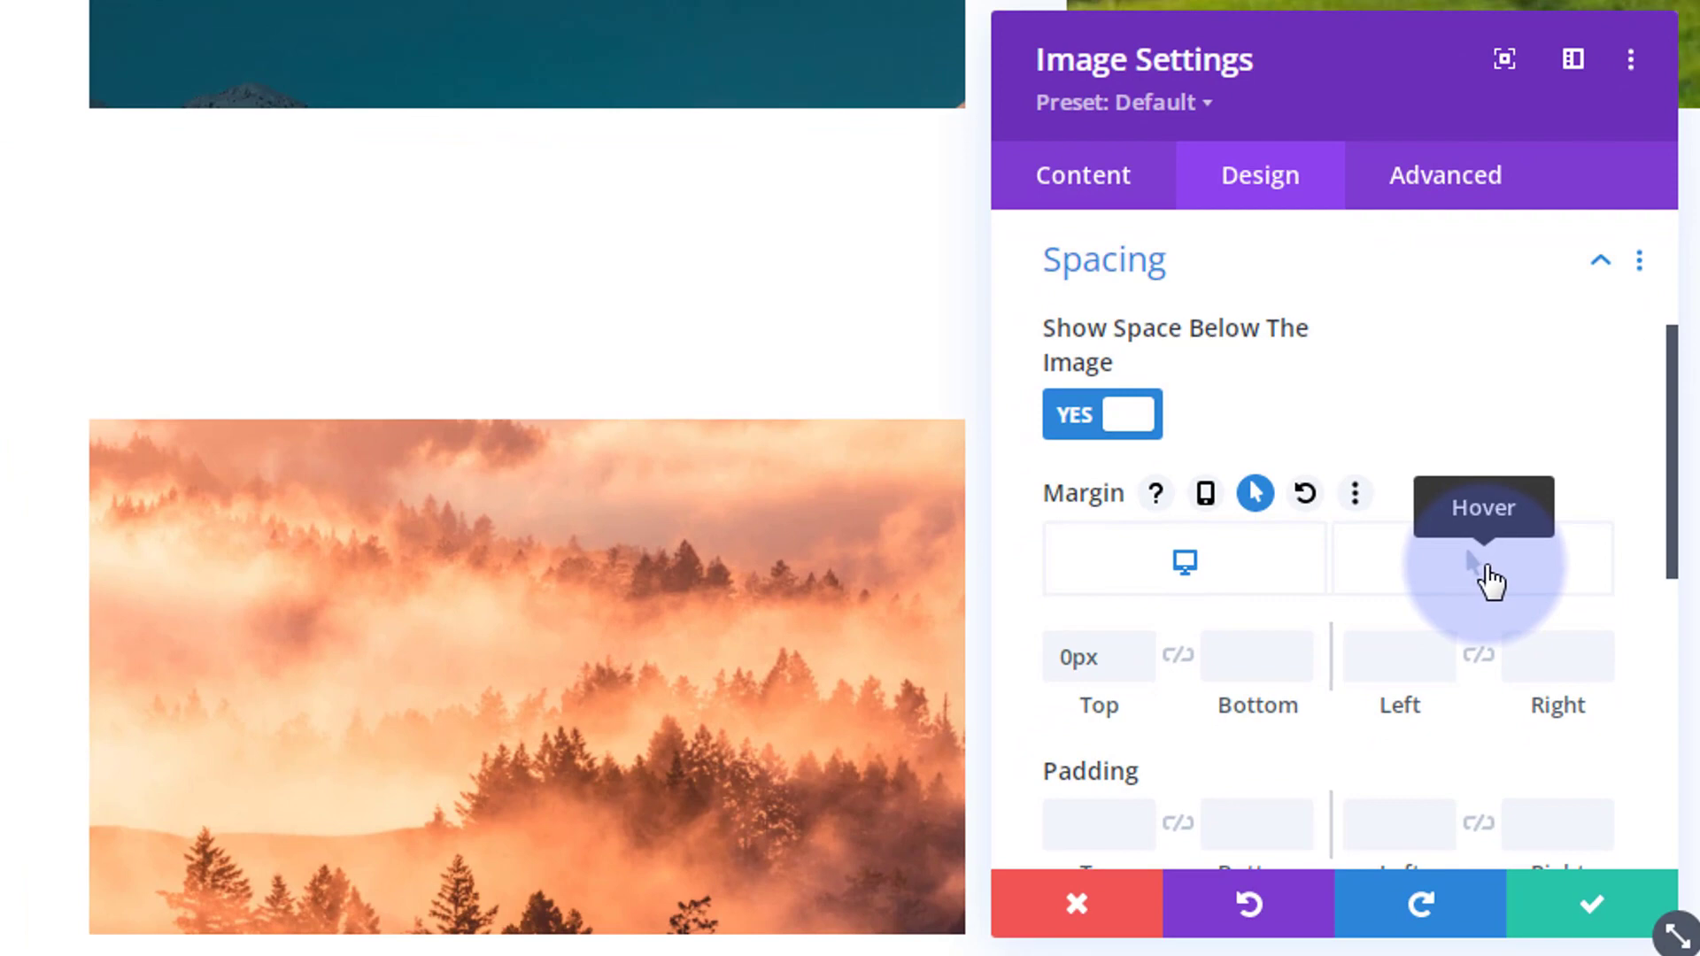
left_click(1491, 580)
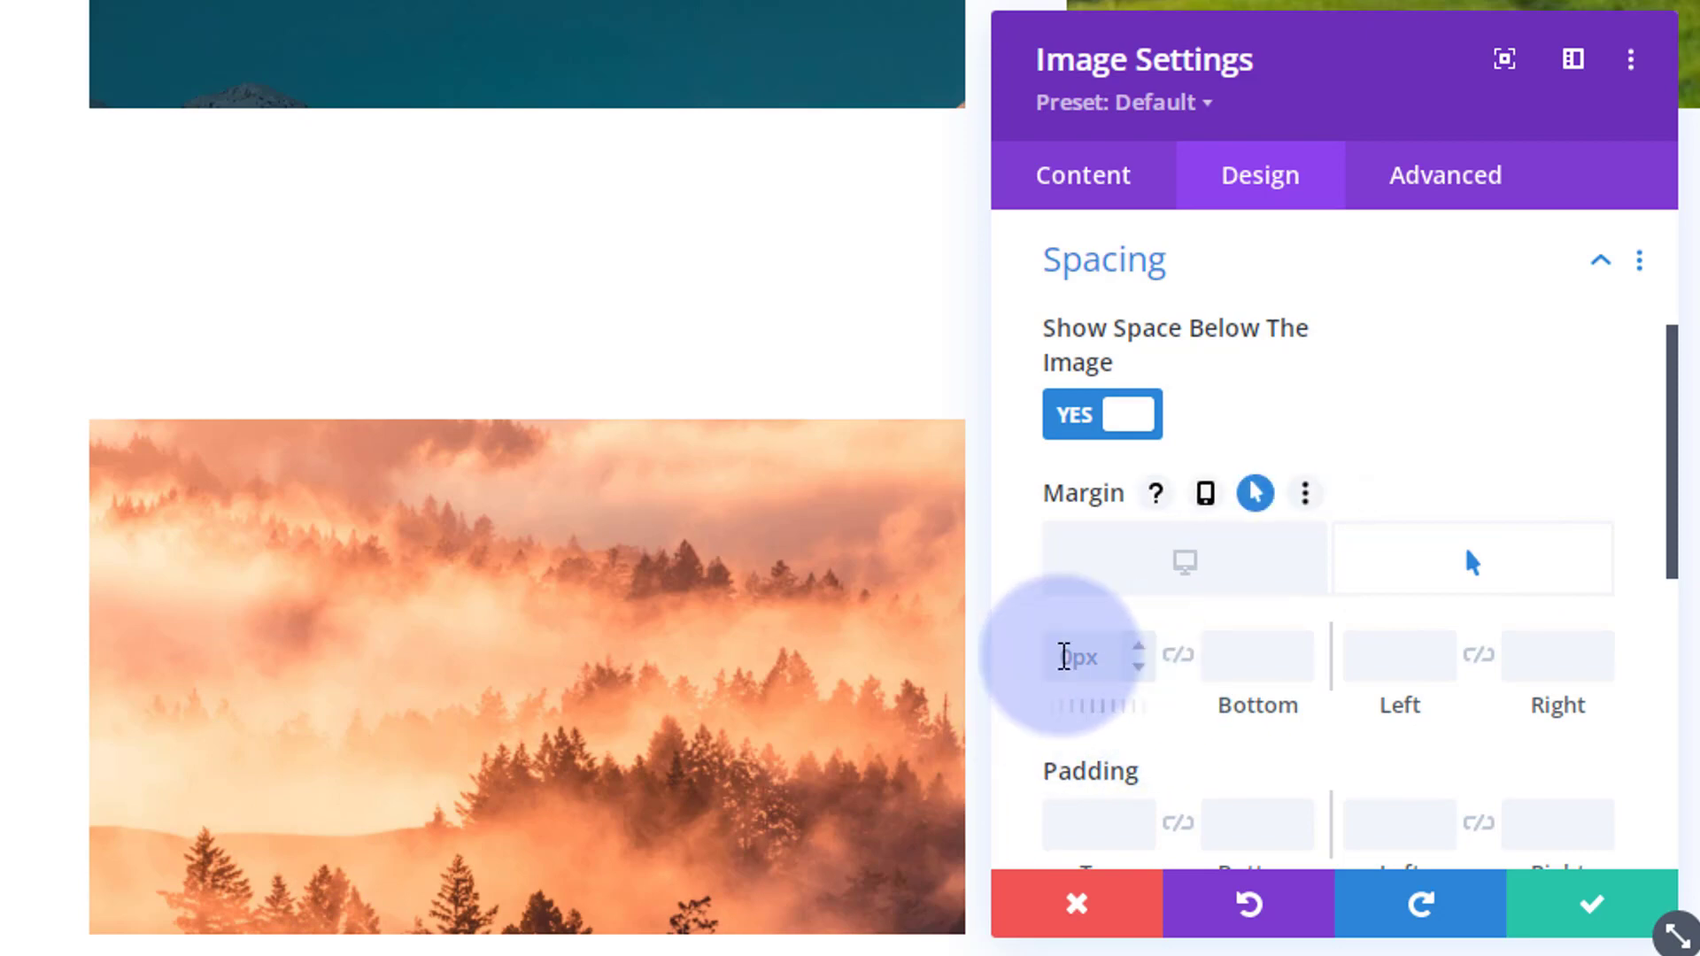
left_click(1064, 656)
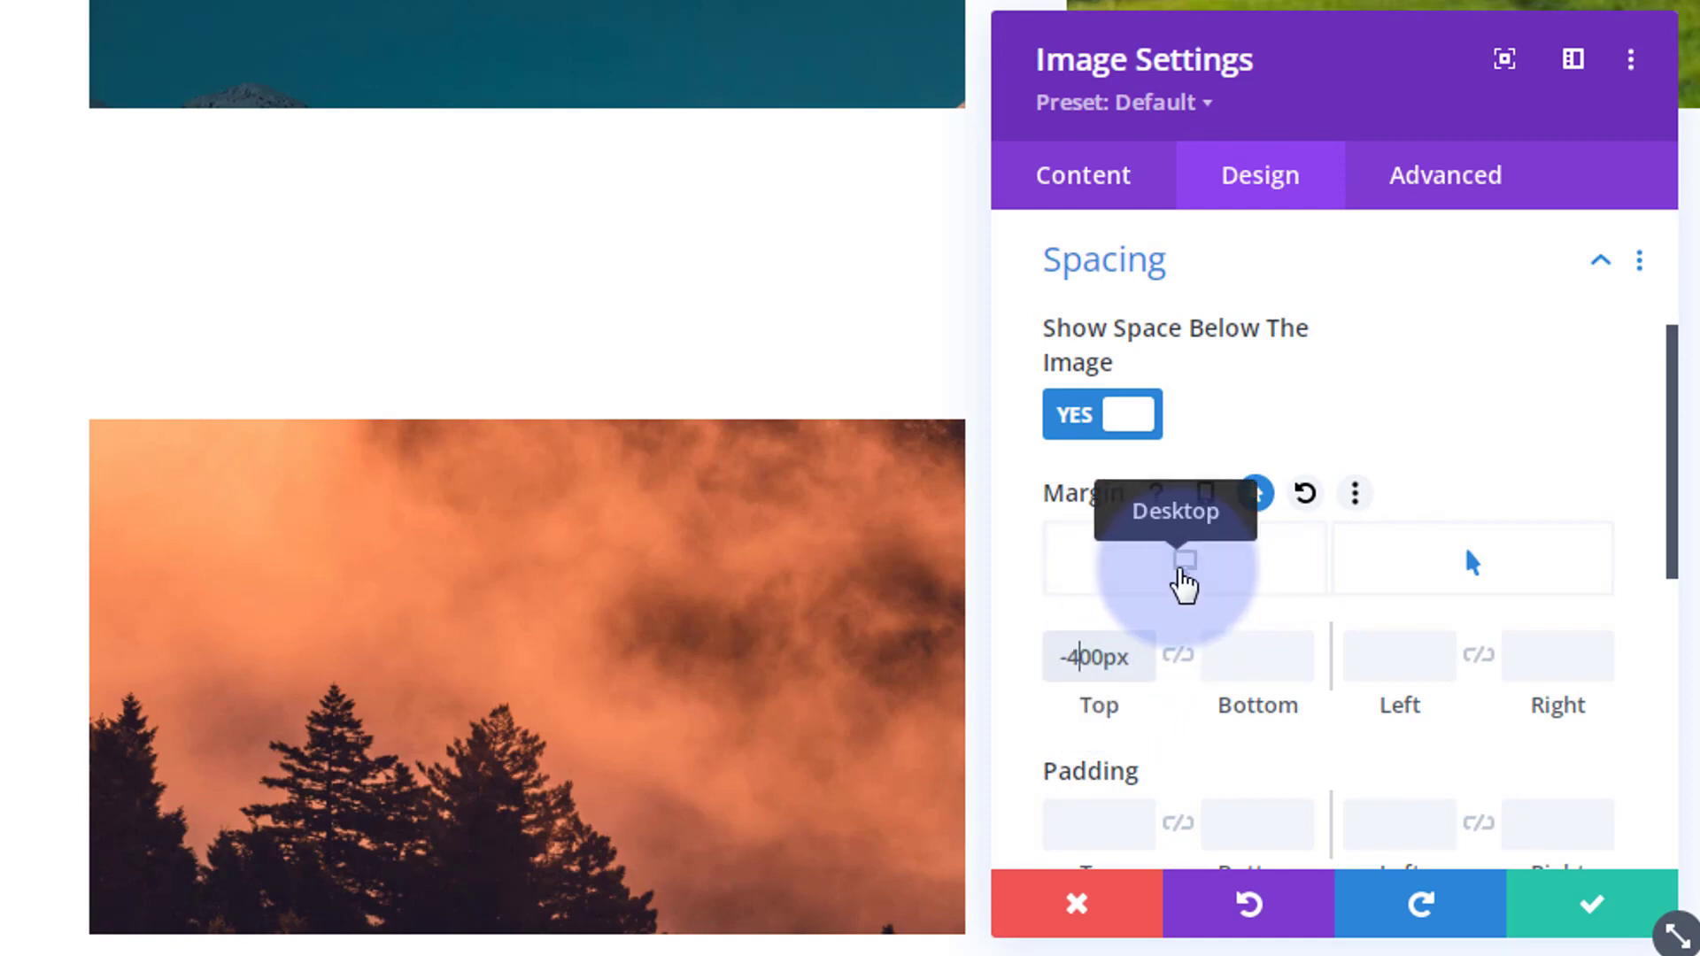
left_click(1185, 580)
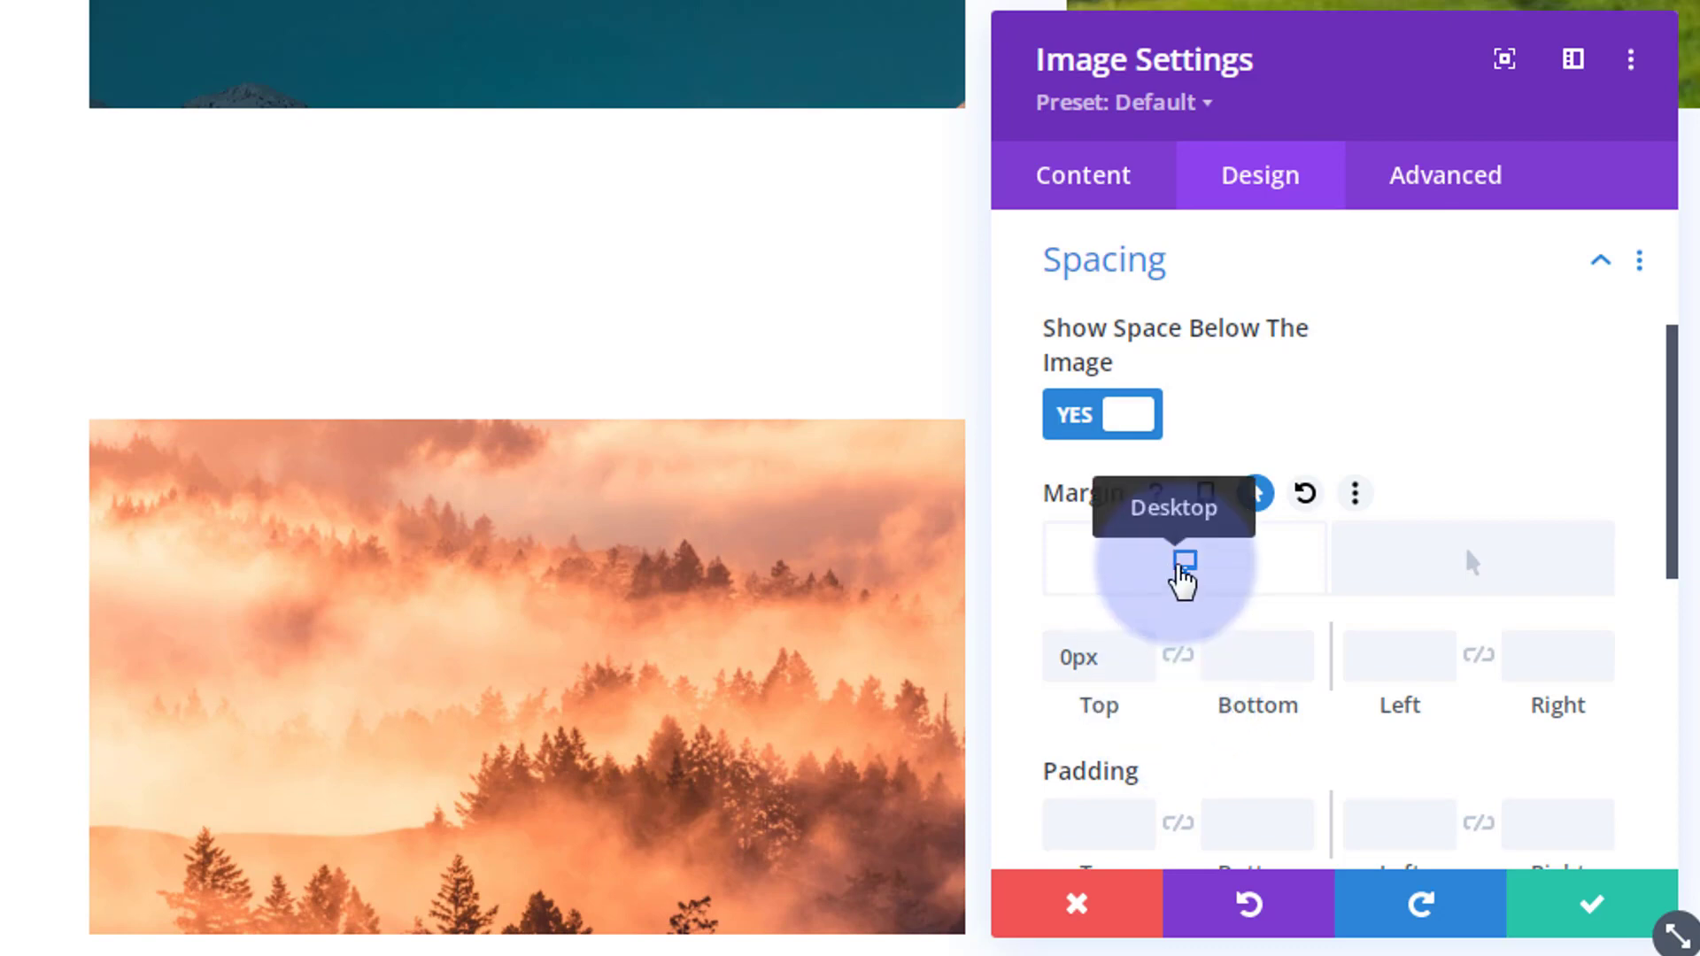
left_click(1432, 580)
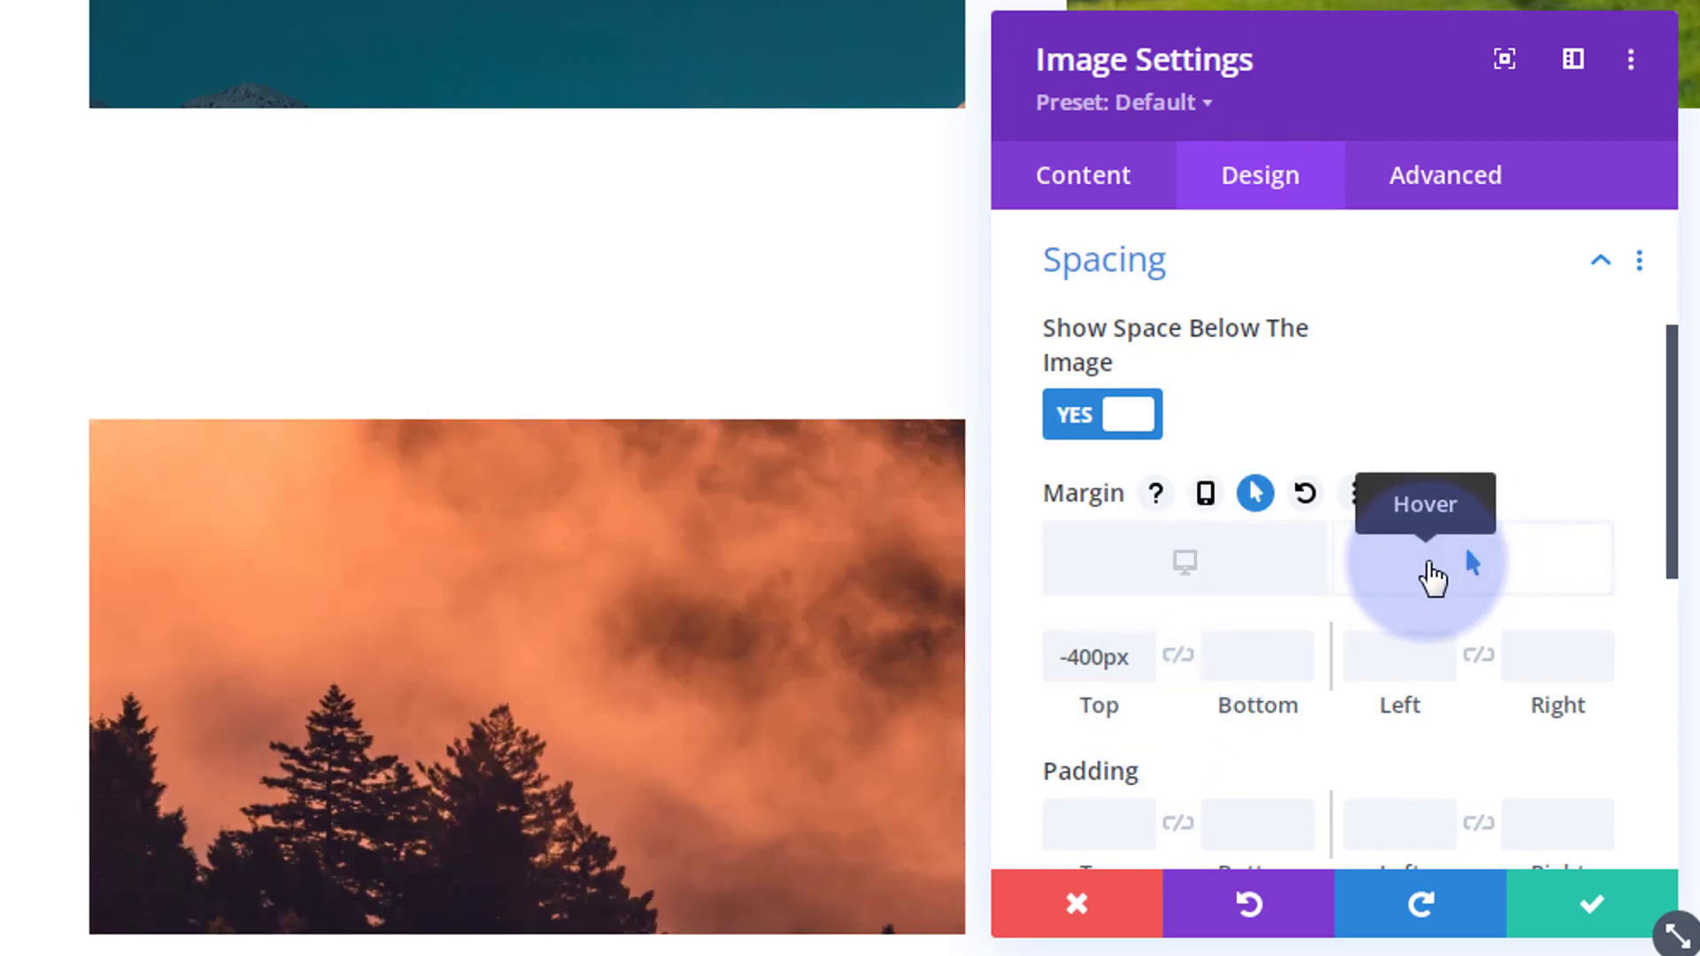
left_click(1244, 560)
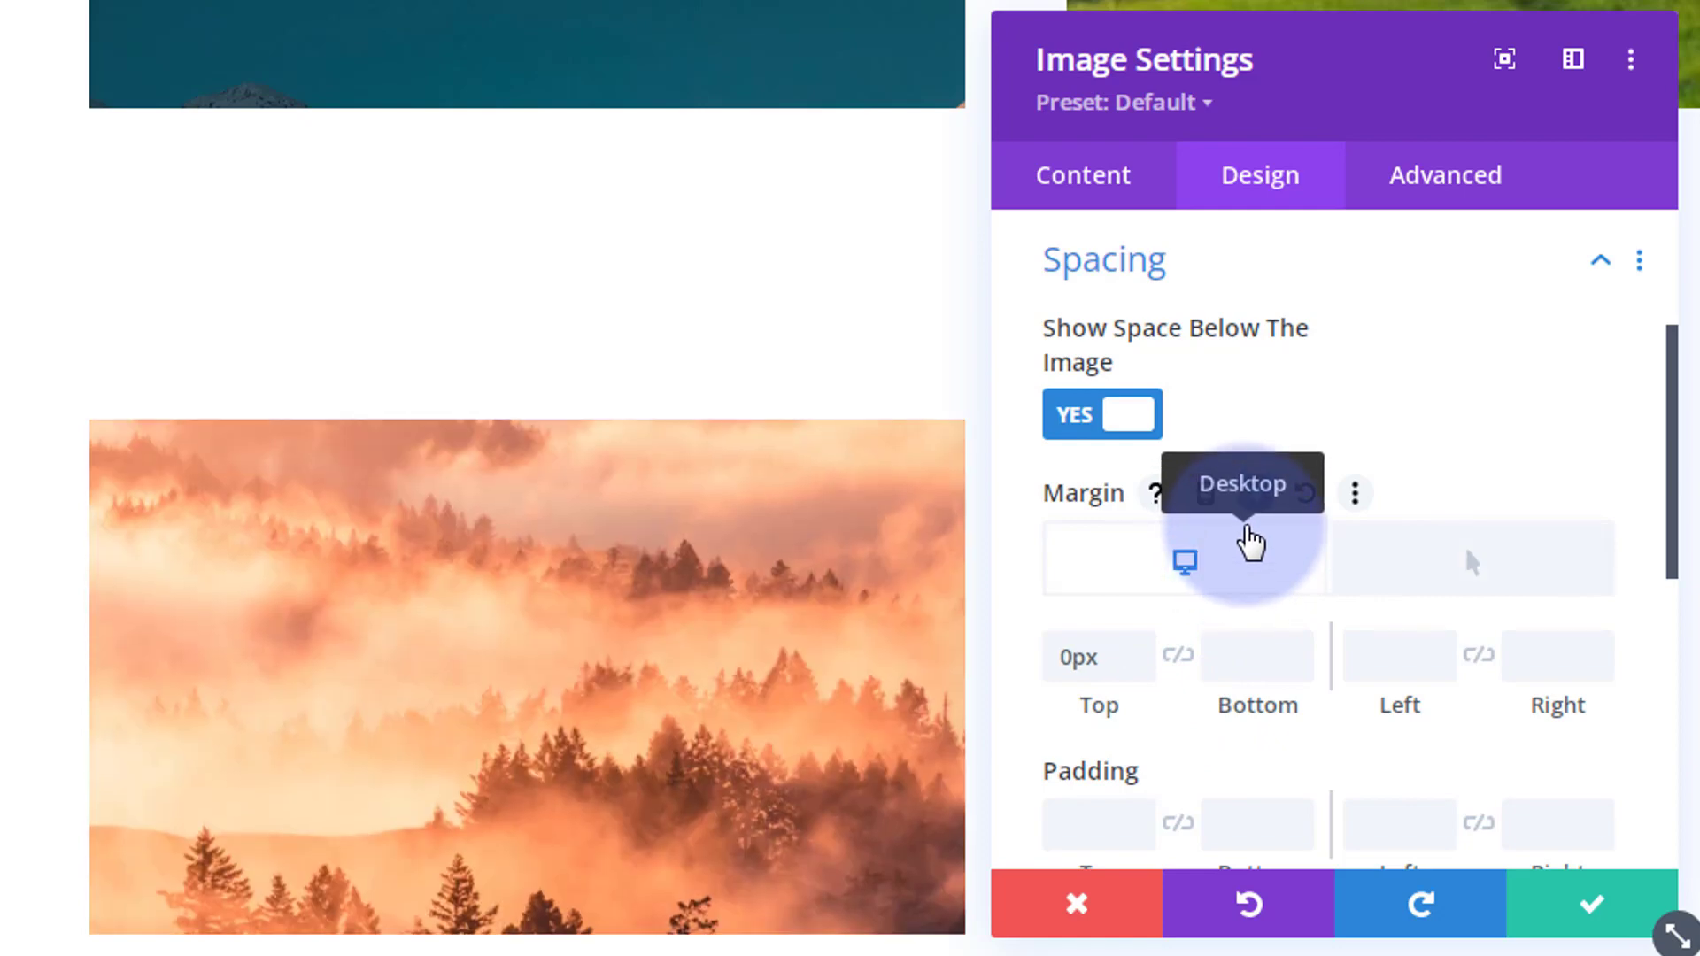
Set the image's transition duration to 3500ms and its speed curve to Ease-In-Out, and save the image settings
left_click(1446, 161)
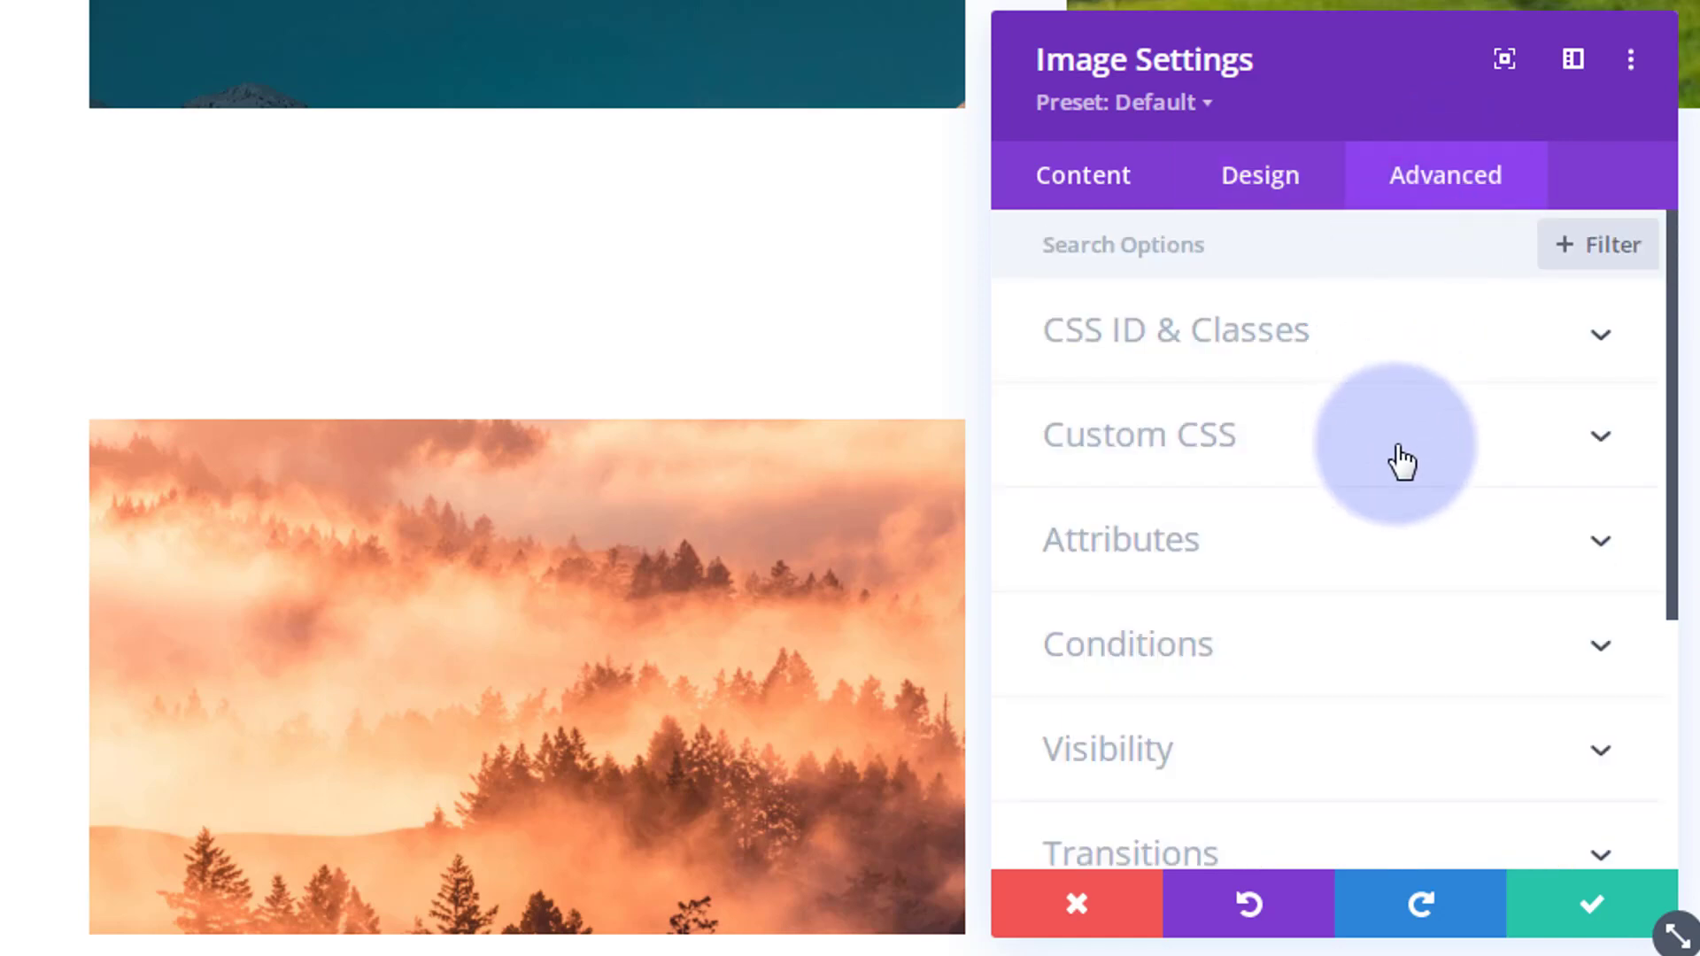
scroll(1398, 465, "down", 4)
left_click(1358, 514)
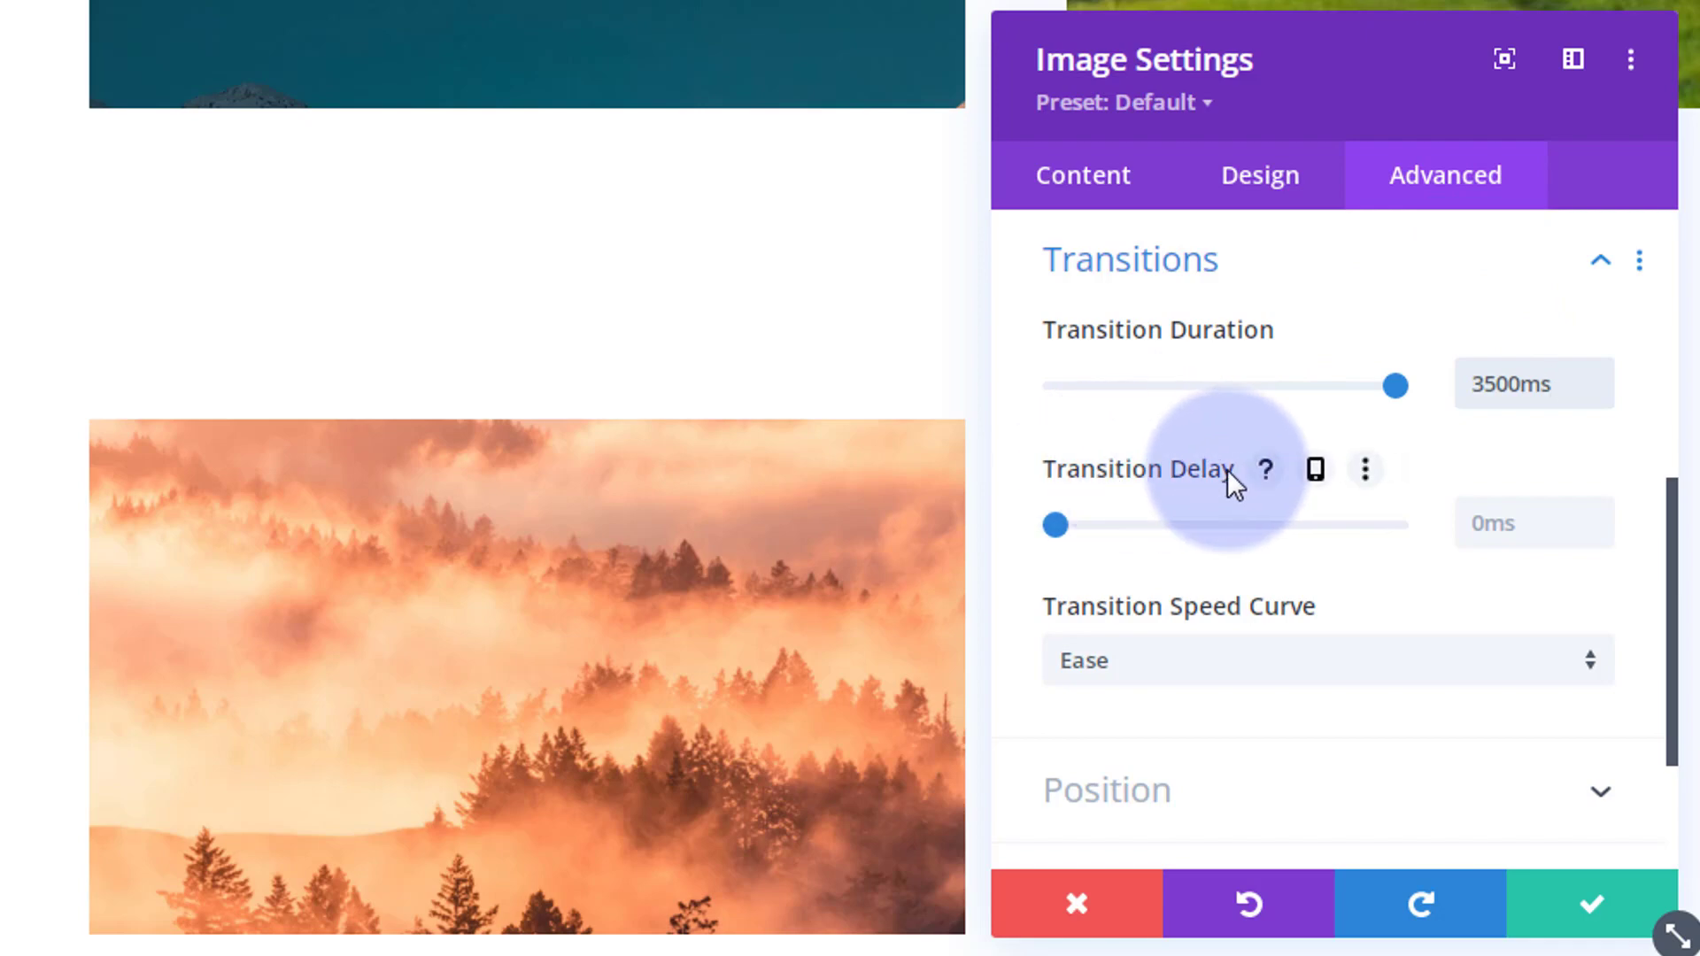
left_click(1184, 683)
left_click(1178, 705)
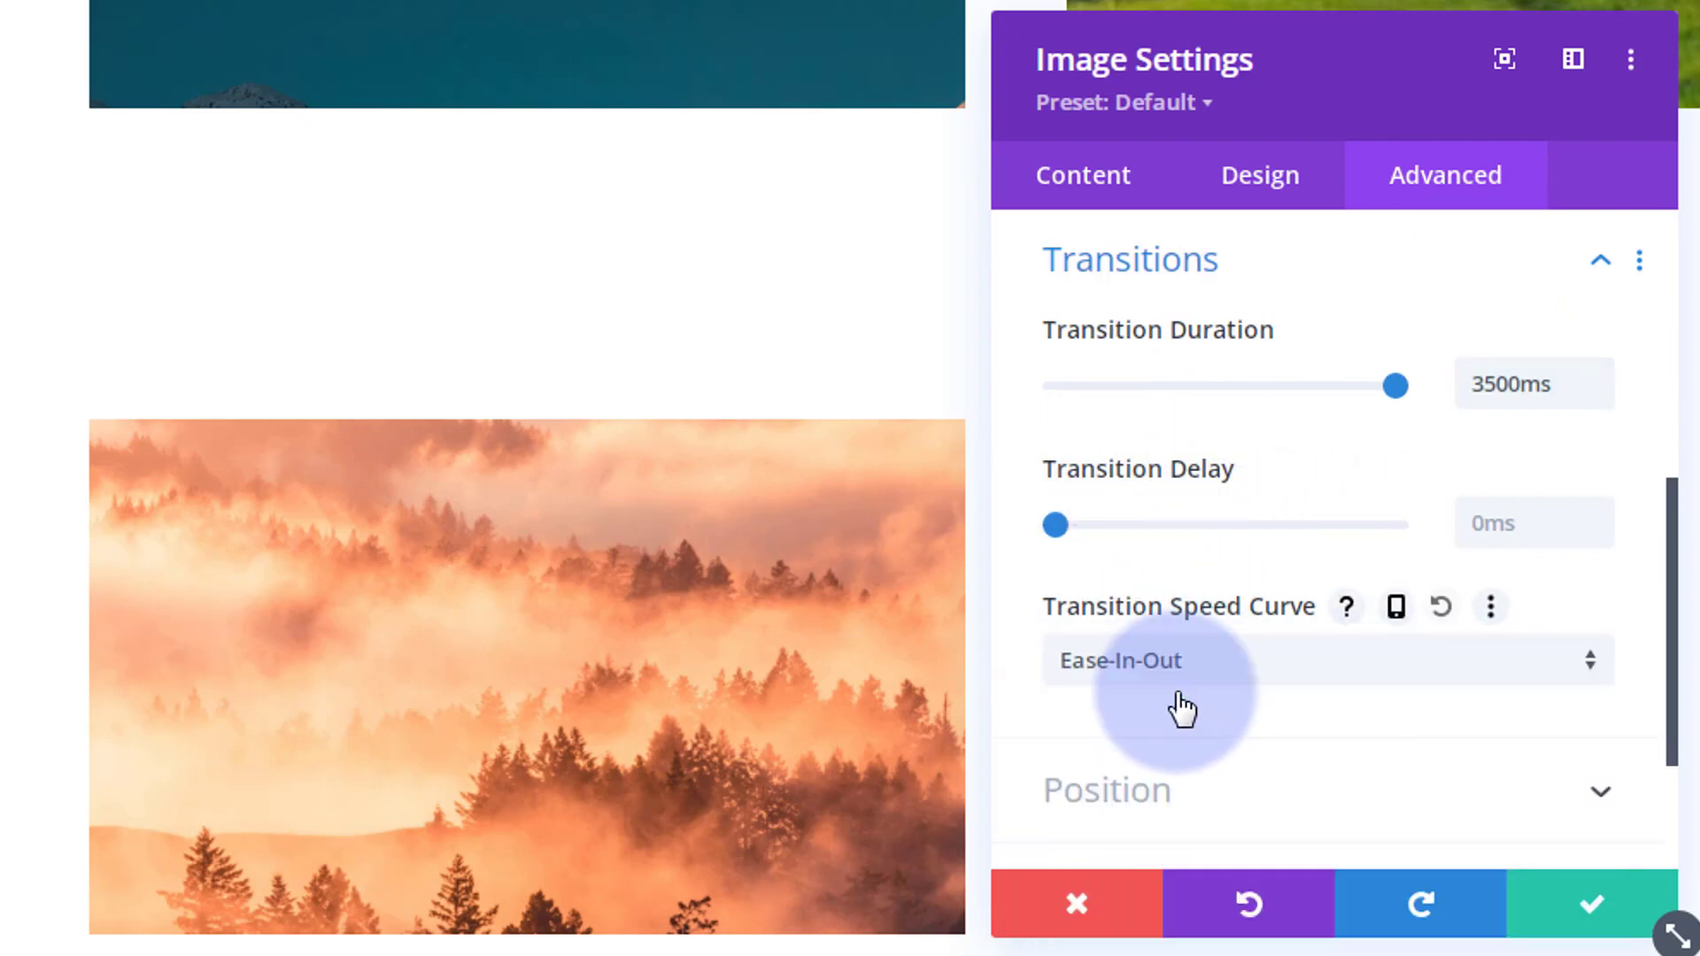
left_click(1298, 684)
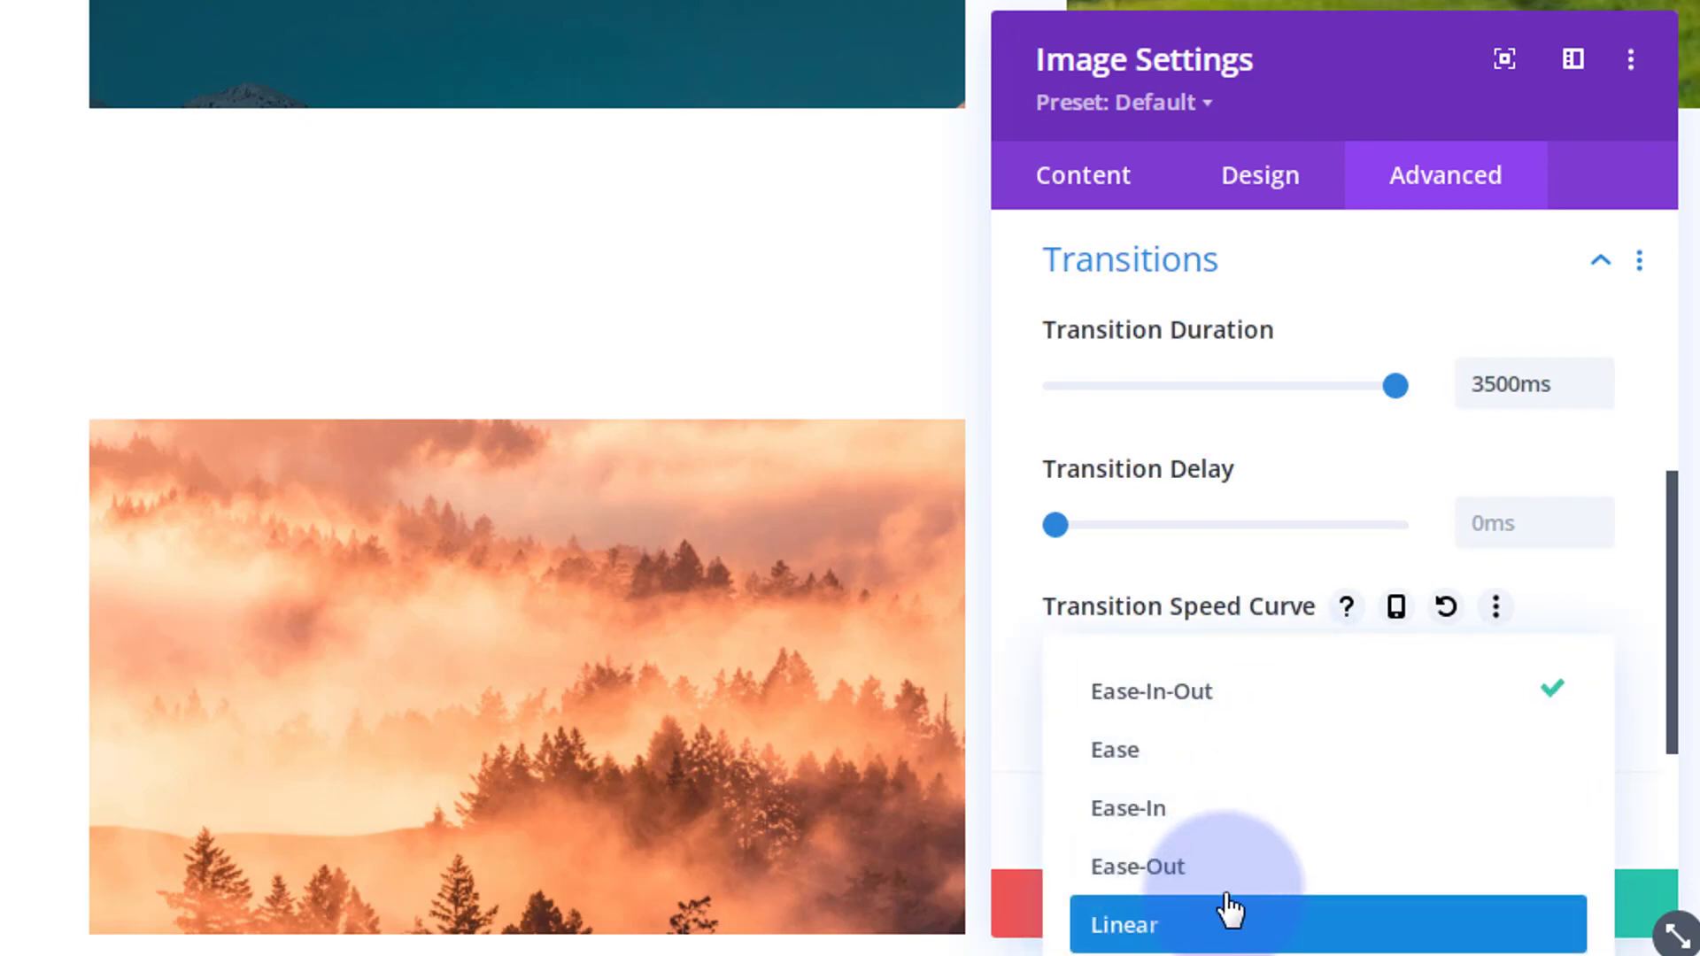
left_click(1176, 708)
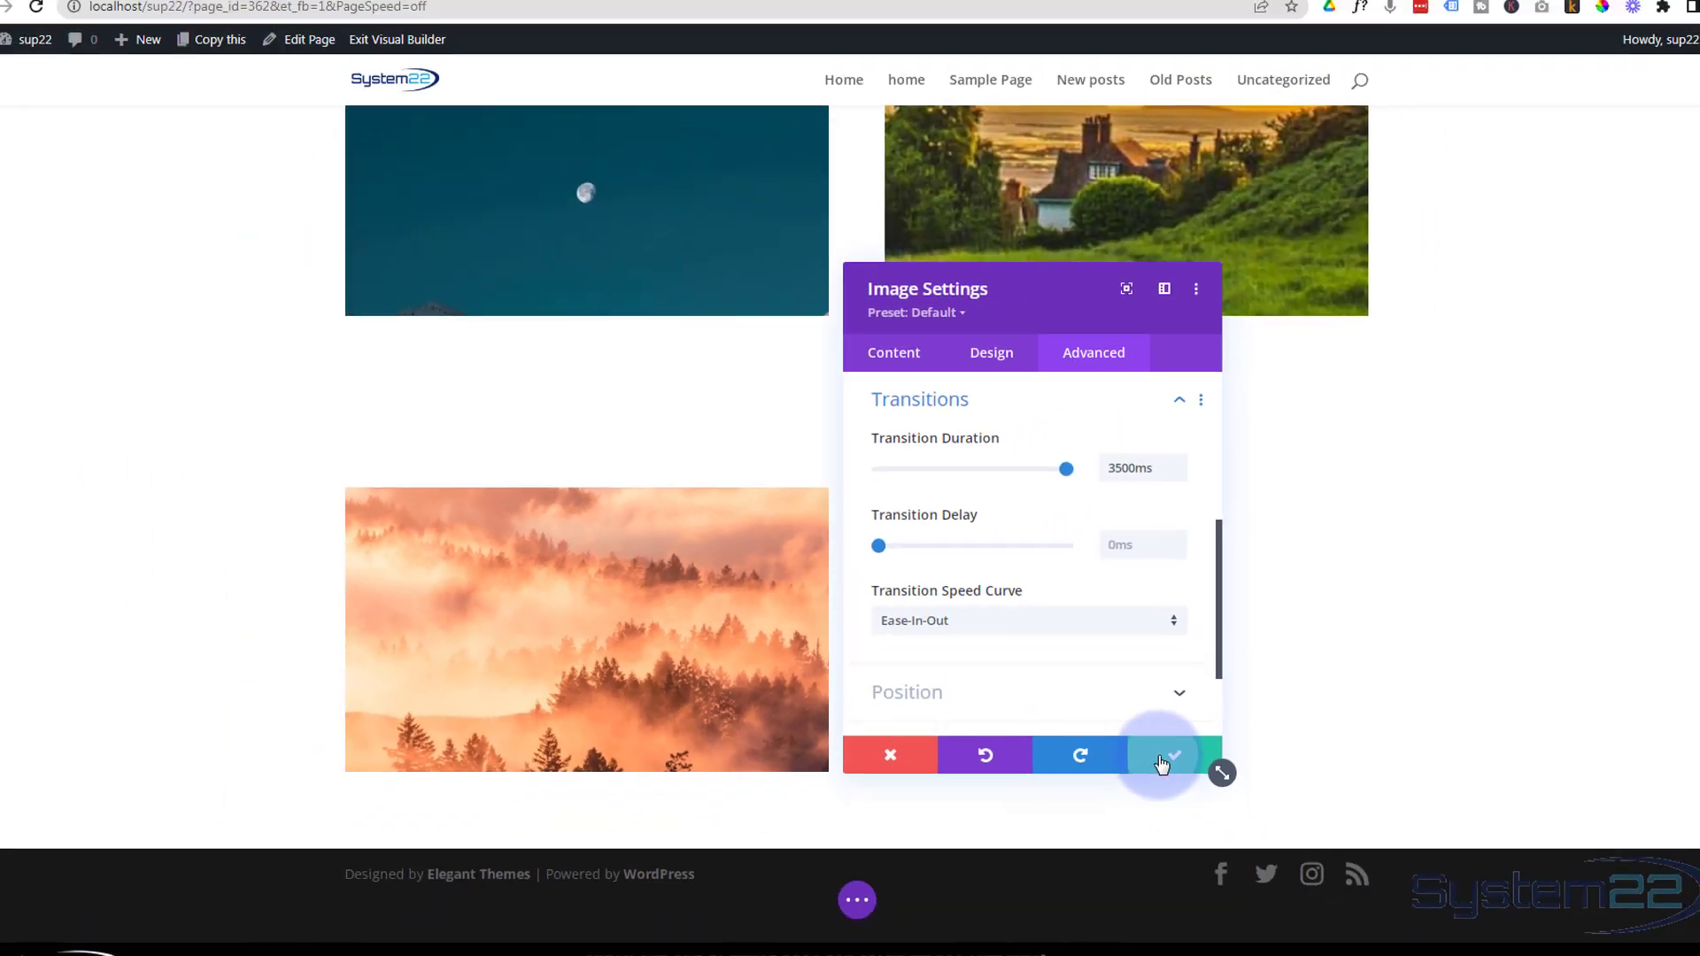
left_click(1539, 904)
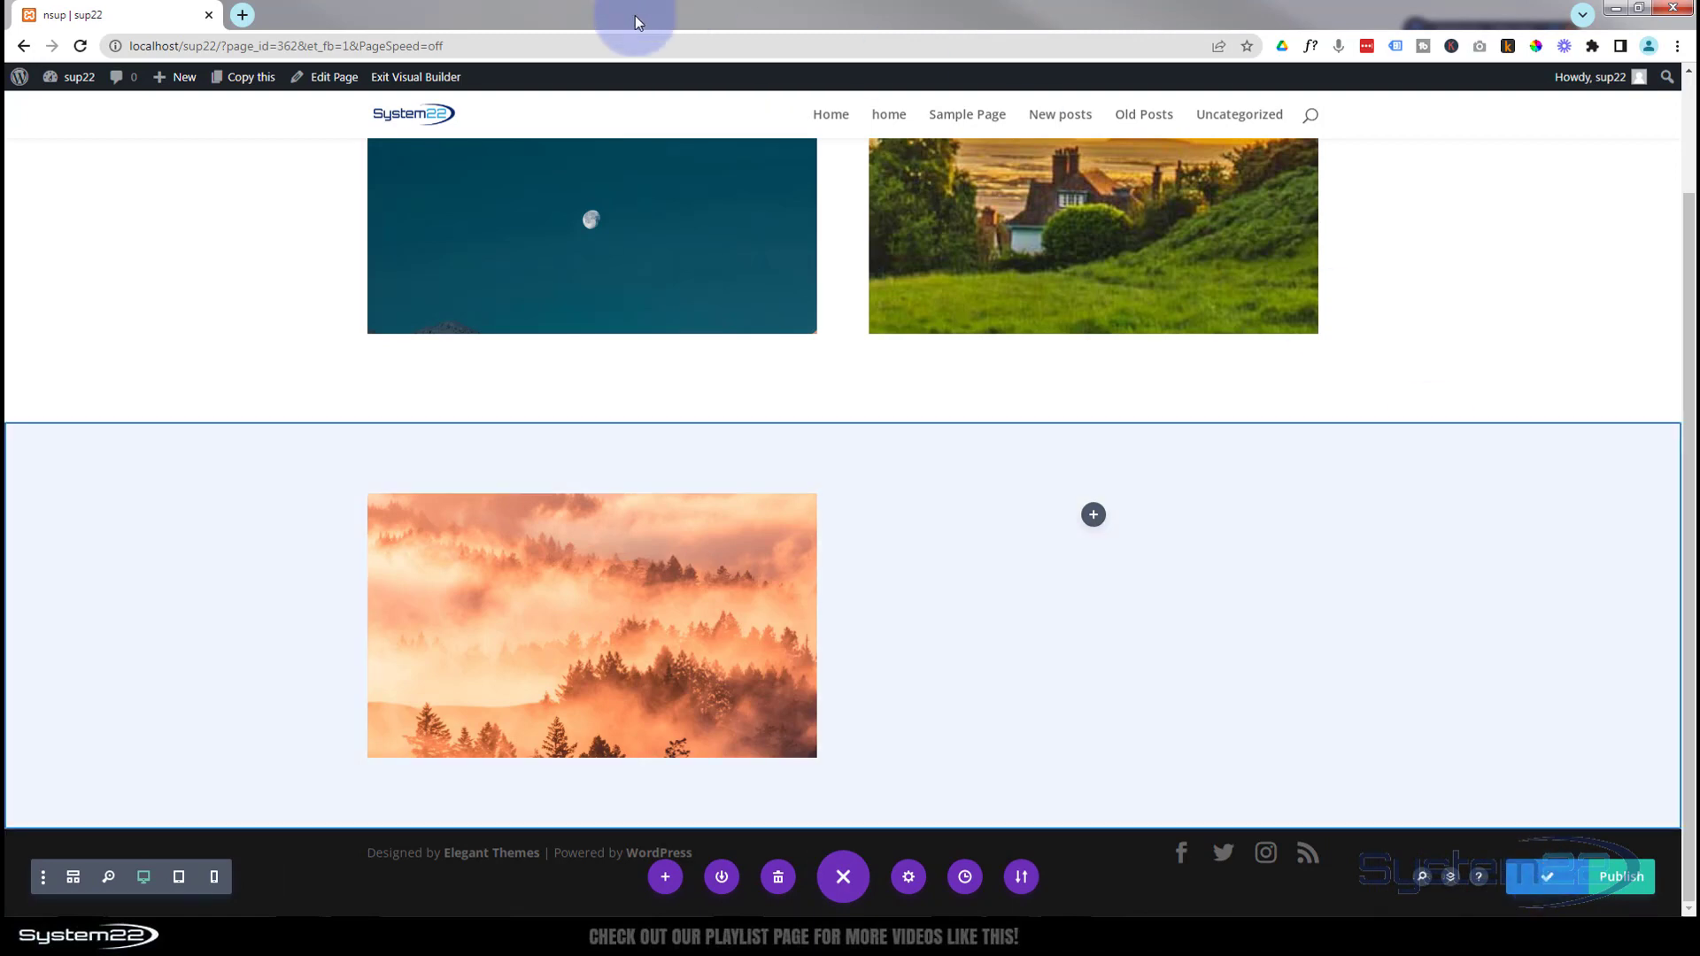
Exit the Visual Builder and test the forest image's hover scroll on the live page
left_click(414, 78)
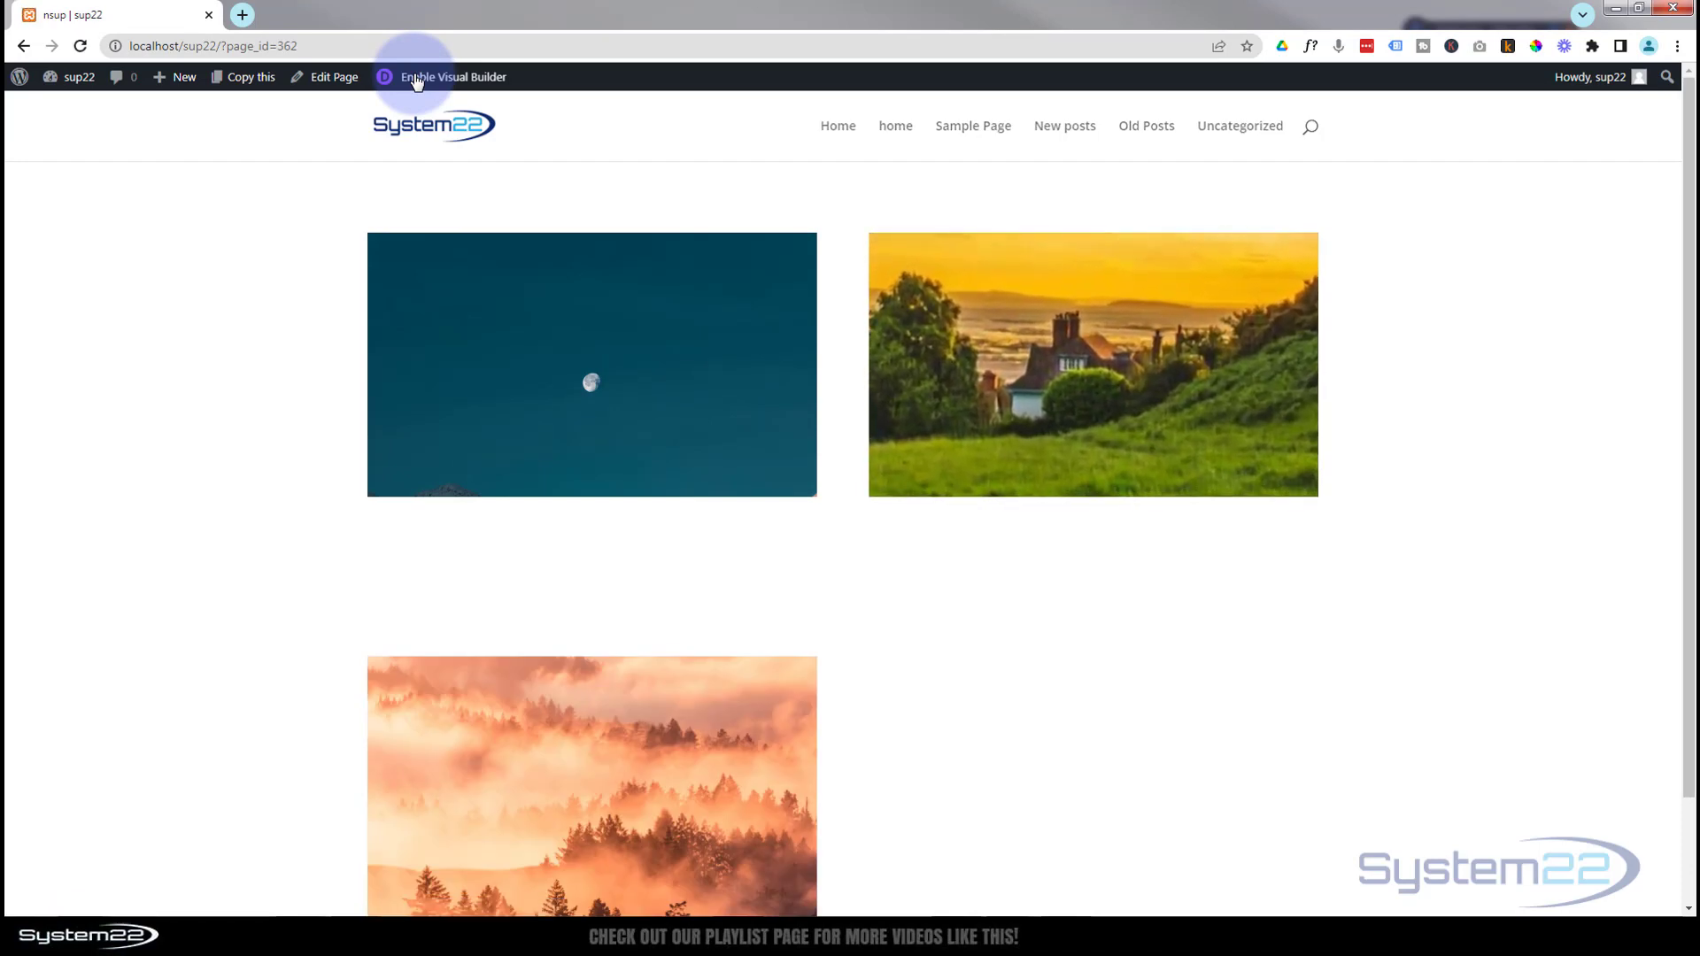
scroll(327, 160, "down", 2)
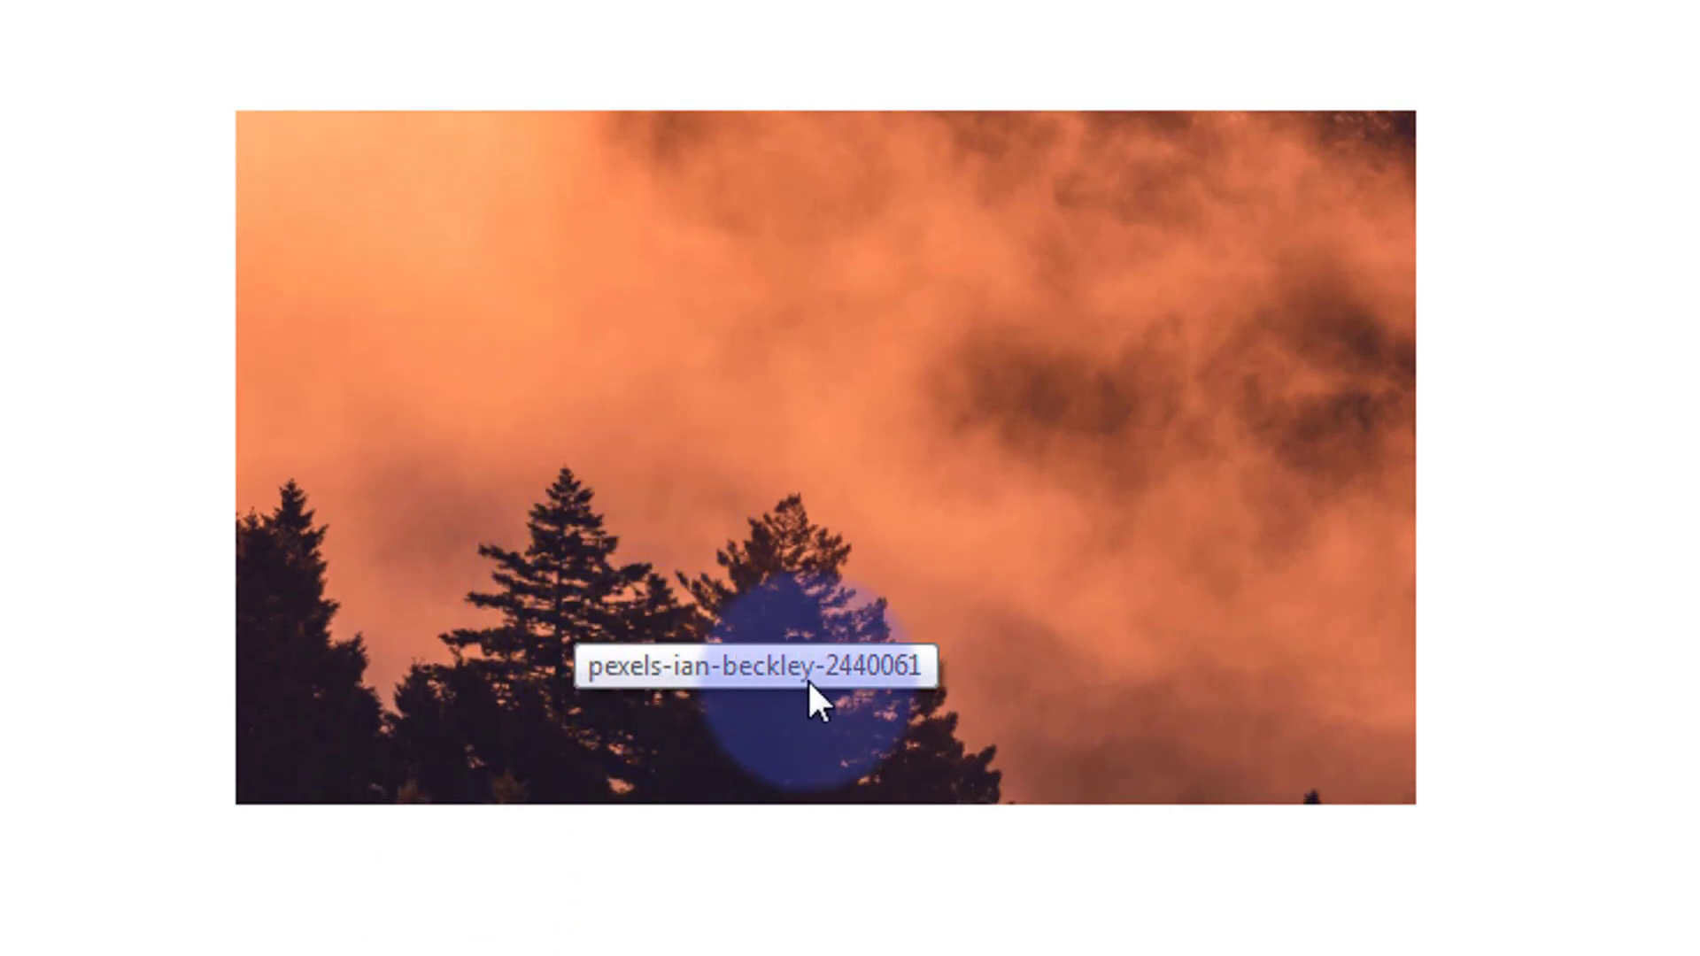
left_click(542, 575)
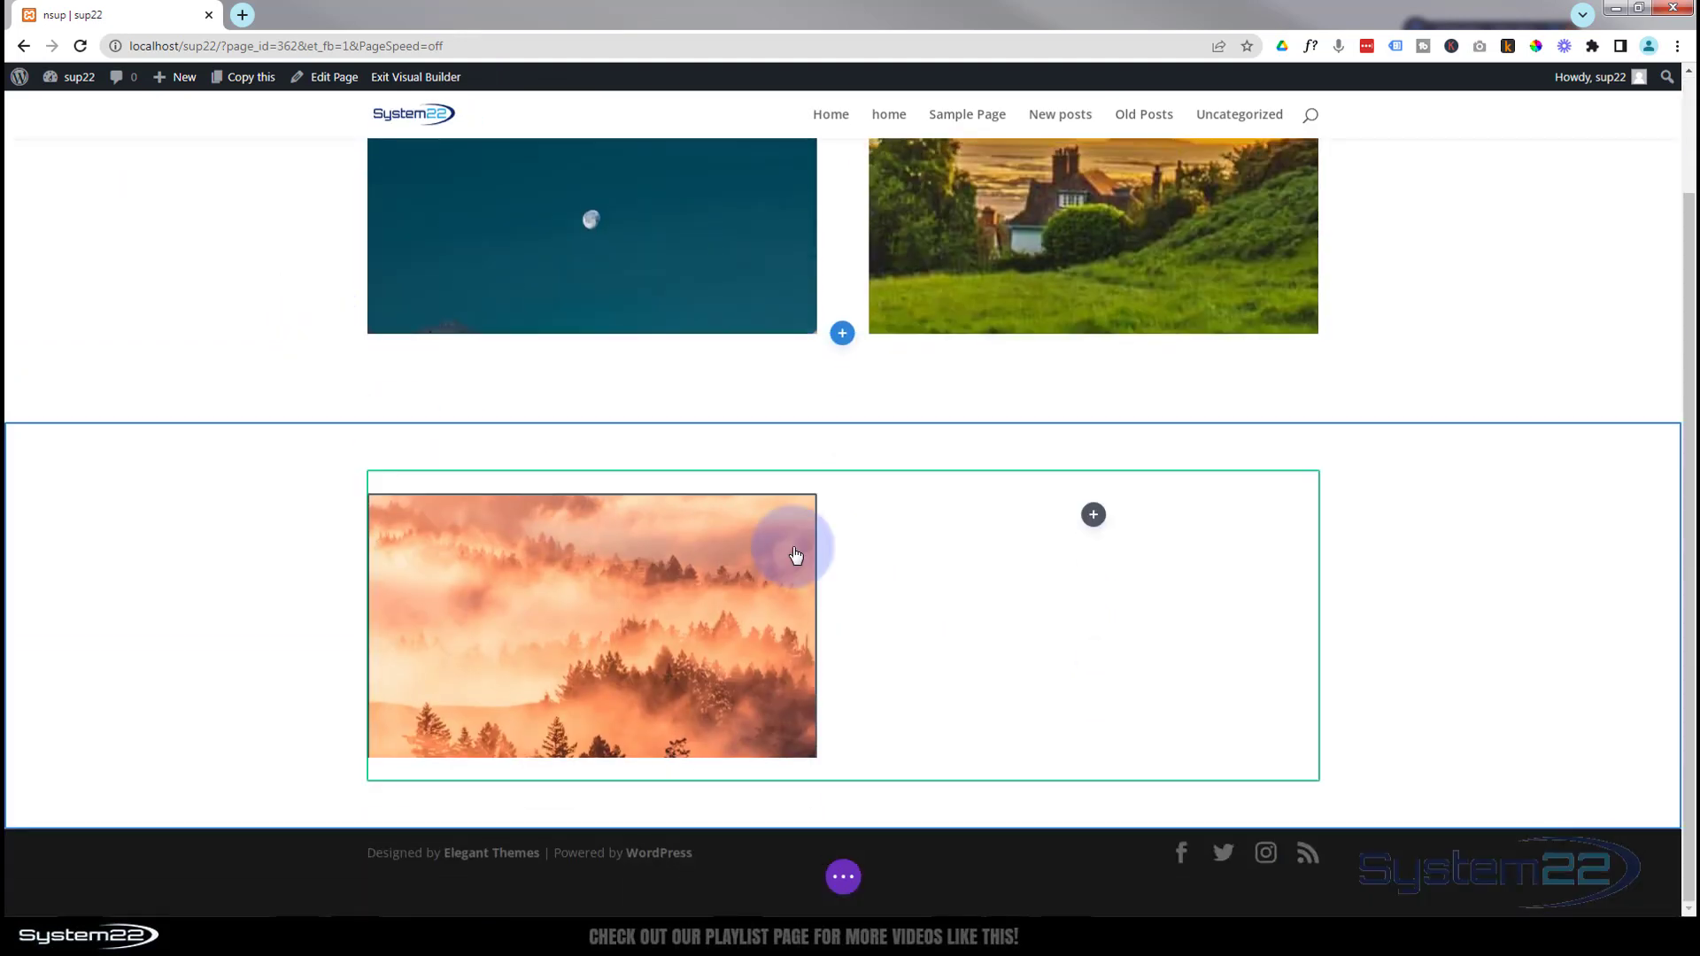
Clear the forest image's title text in its attributes and save the image settings
mouse_move(636, 629)
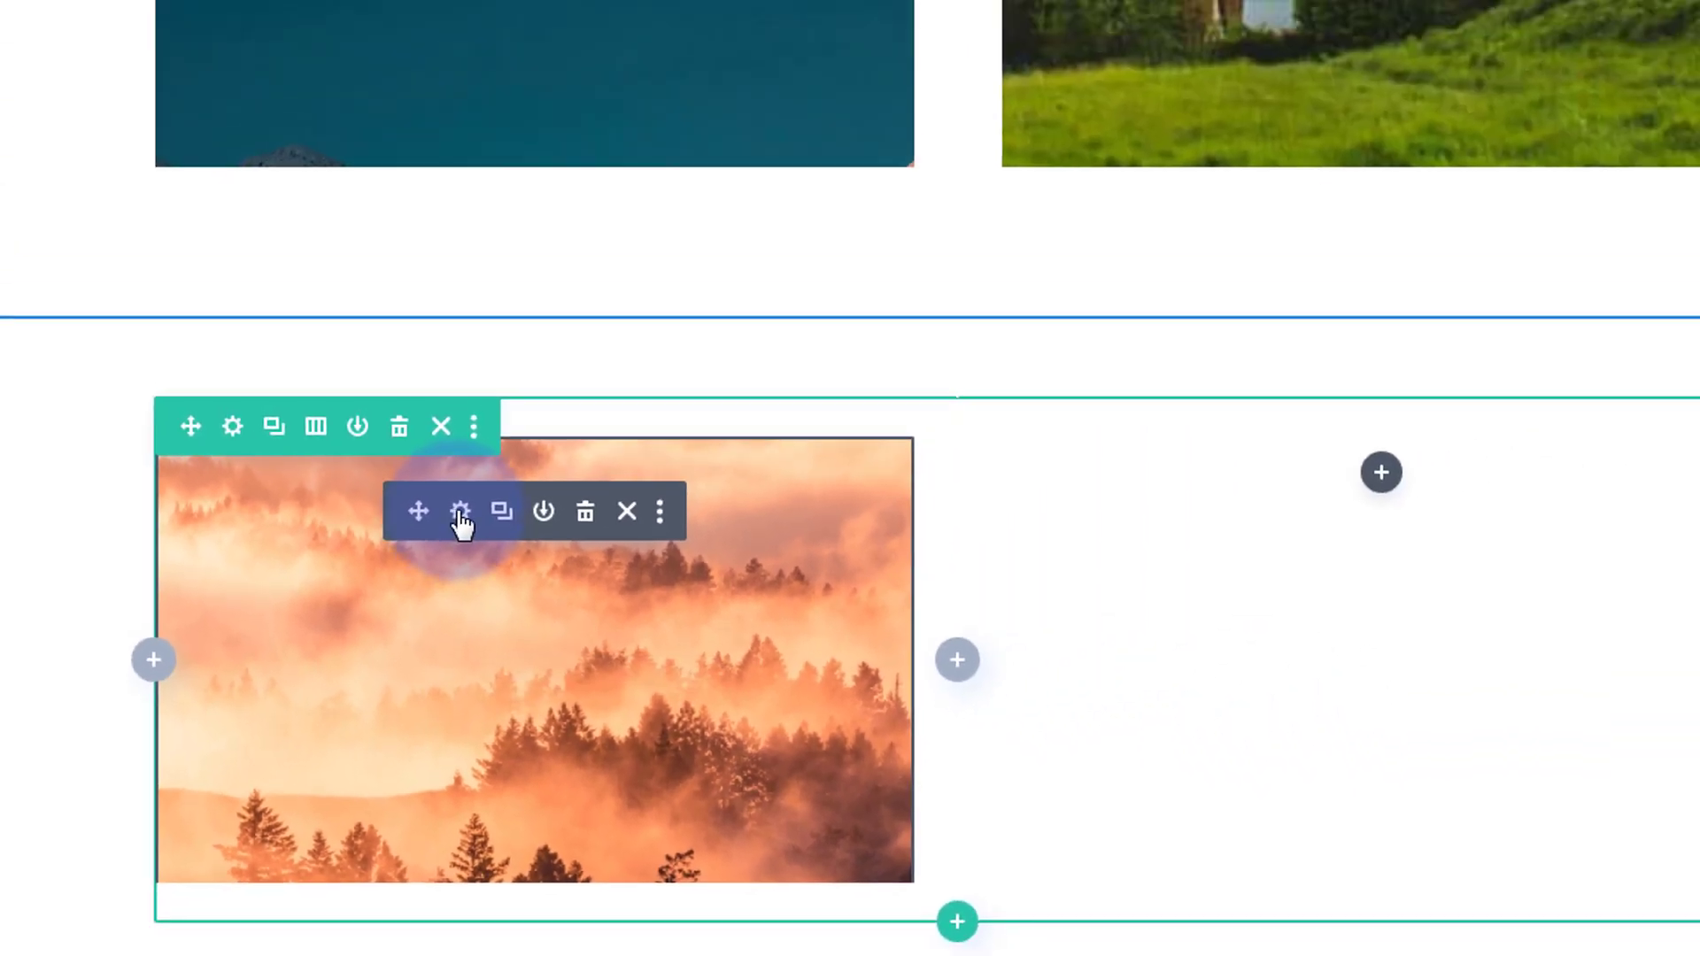
left_click(805, 178)
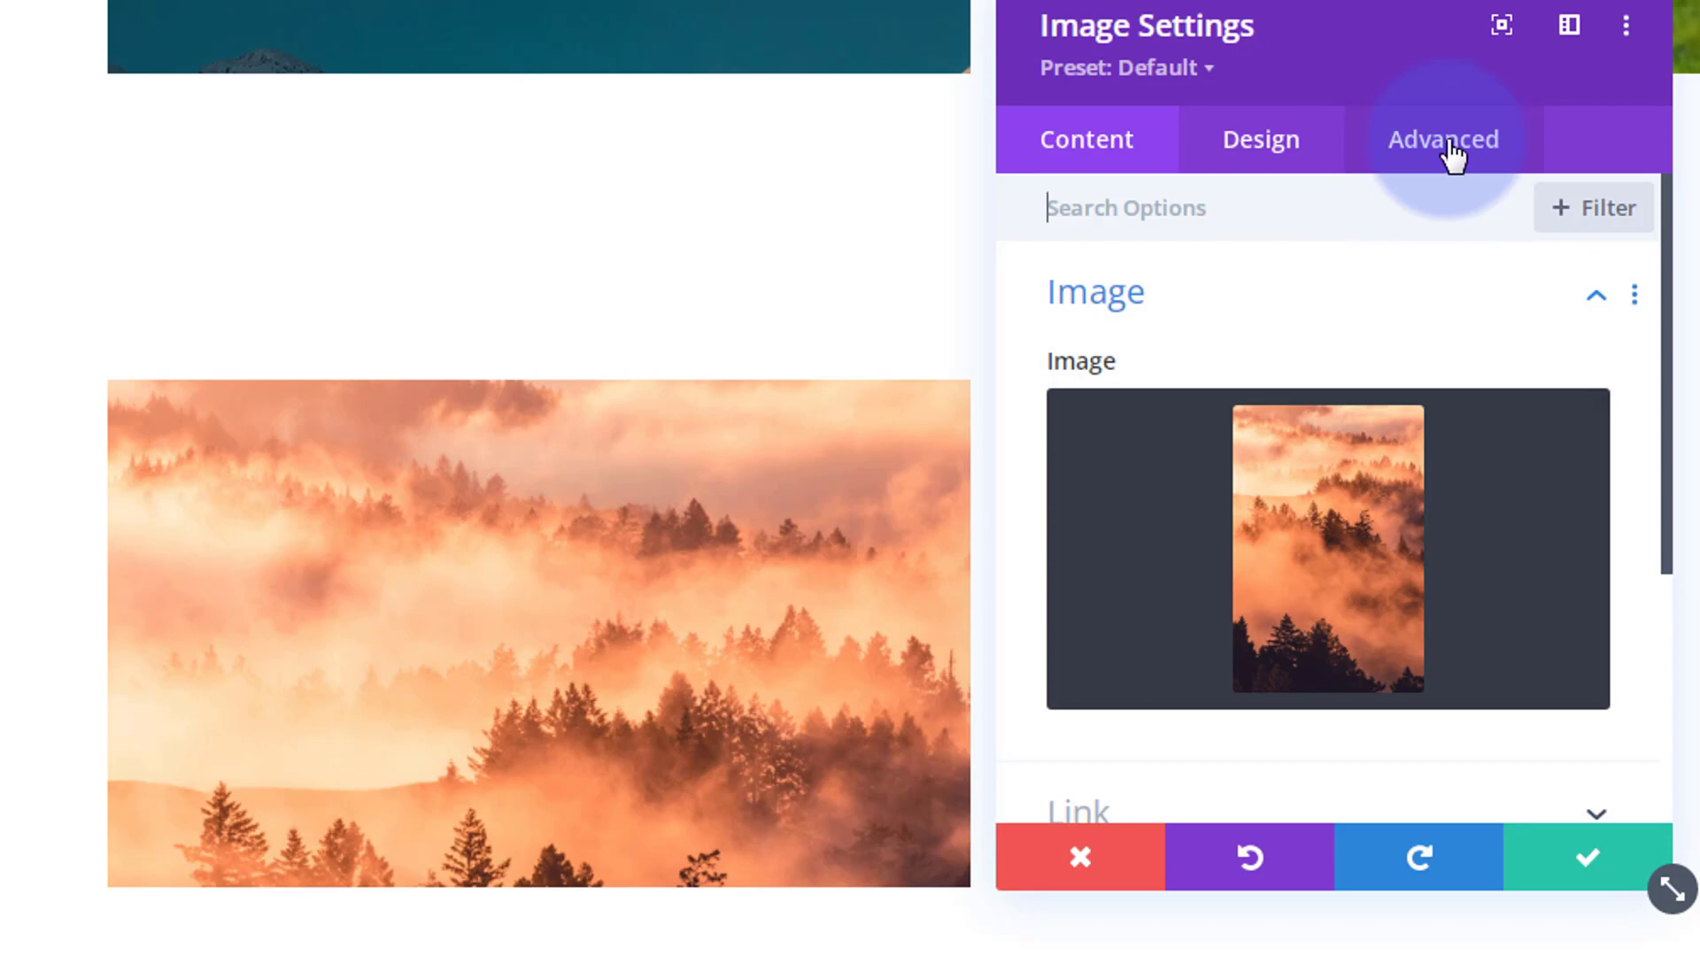
left_click(1452, 156)
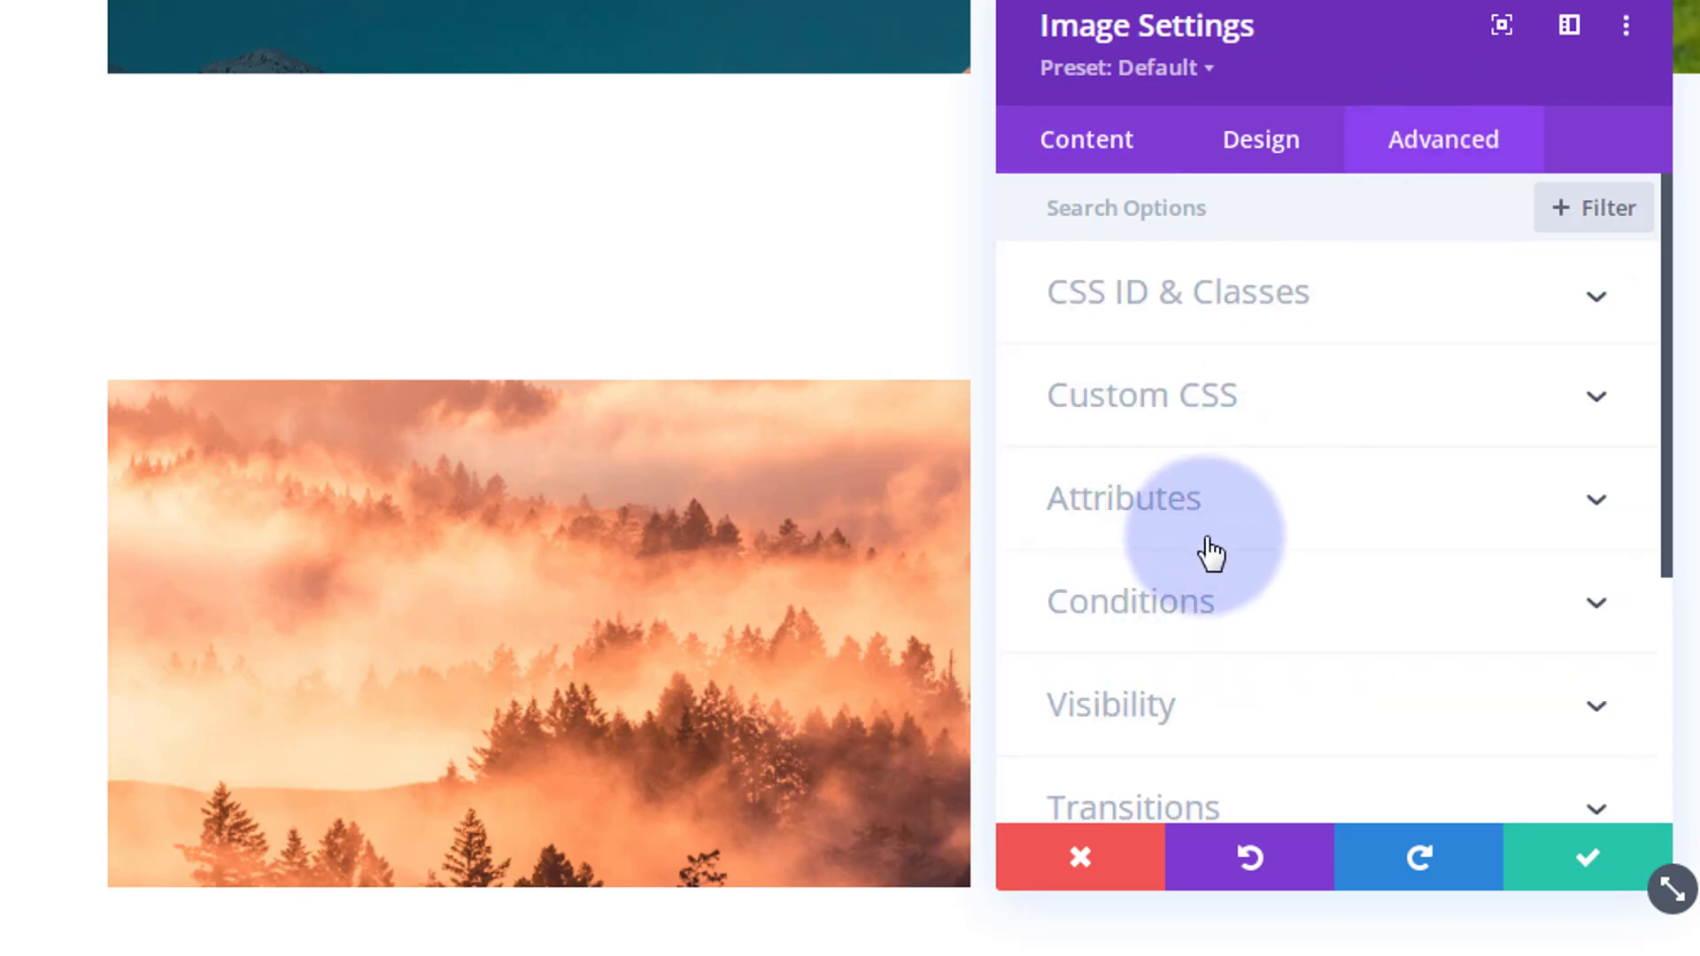
left_click(1314, 514)
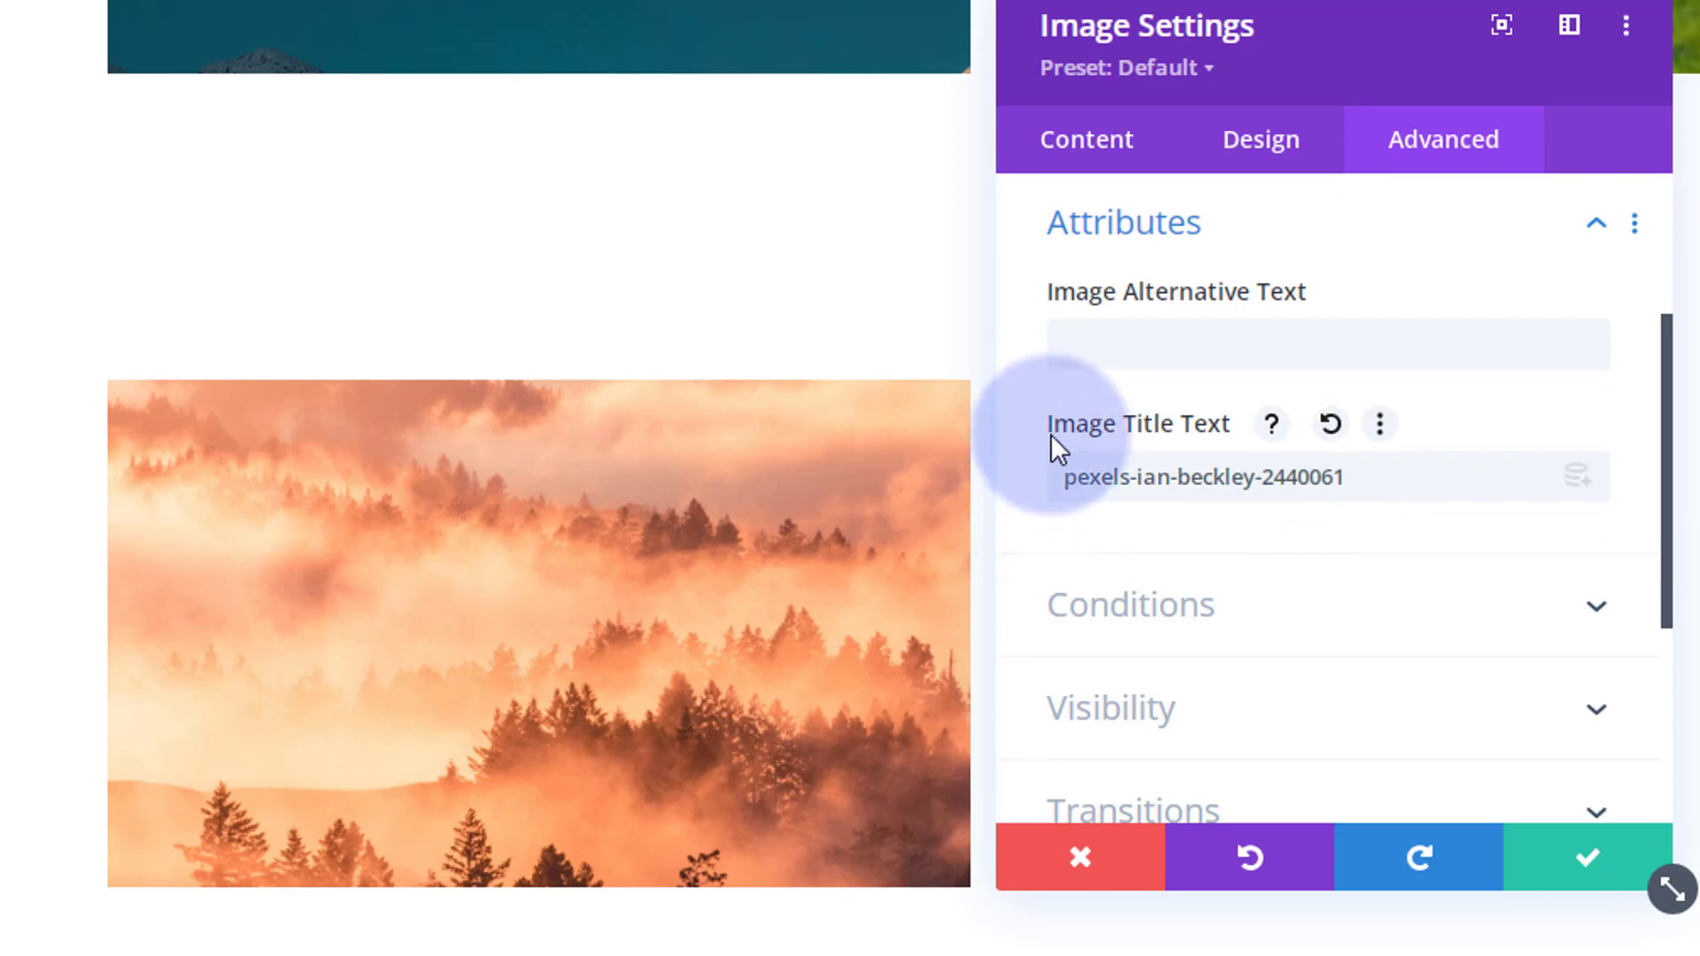
left_click_drag(1356, 485, 1039, 498)
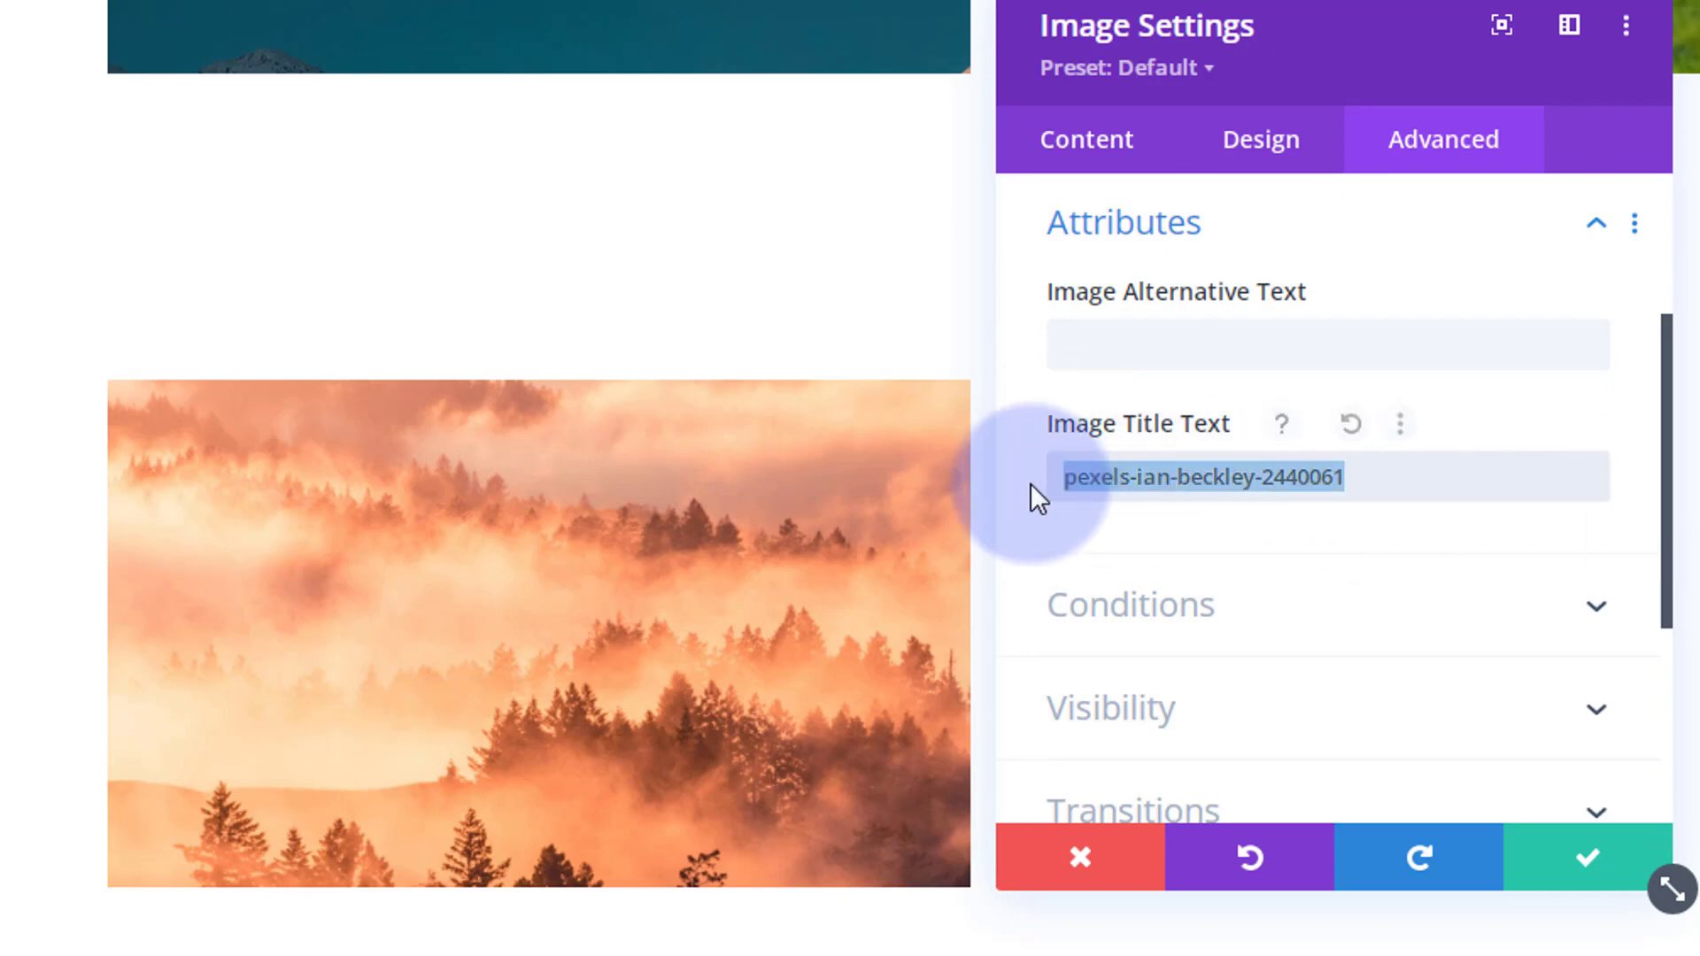
key("BackSpace")
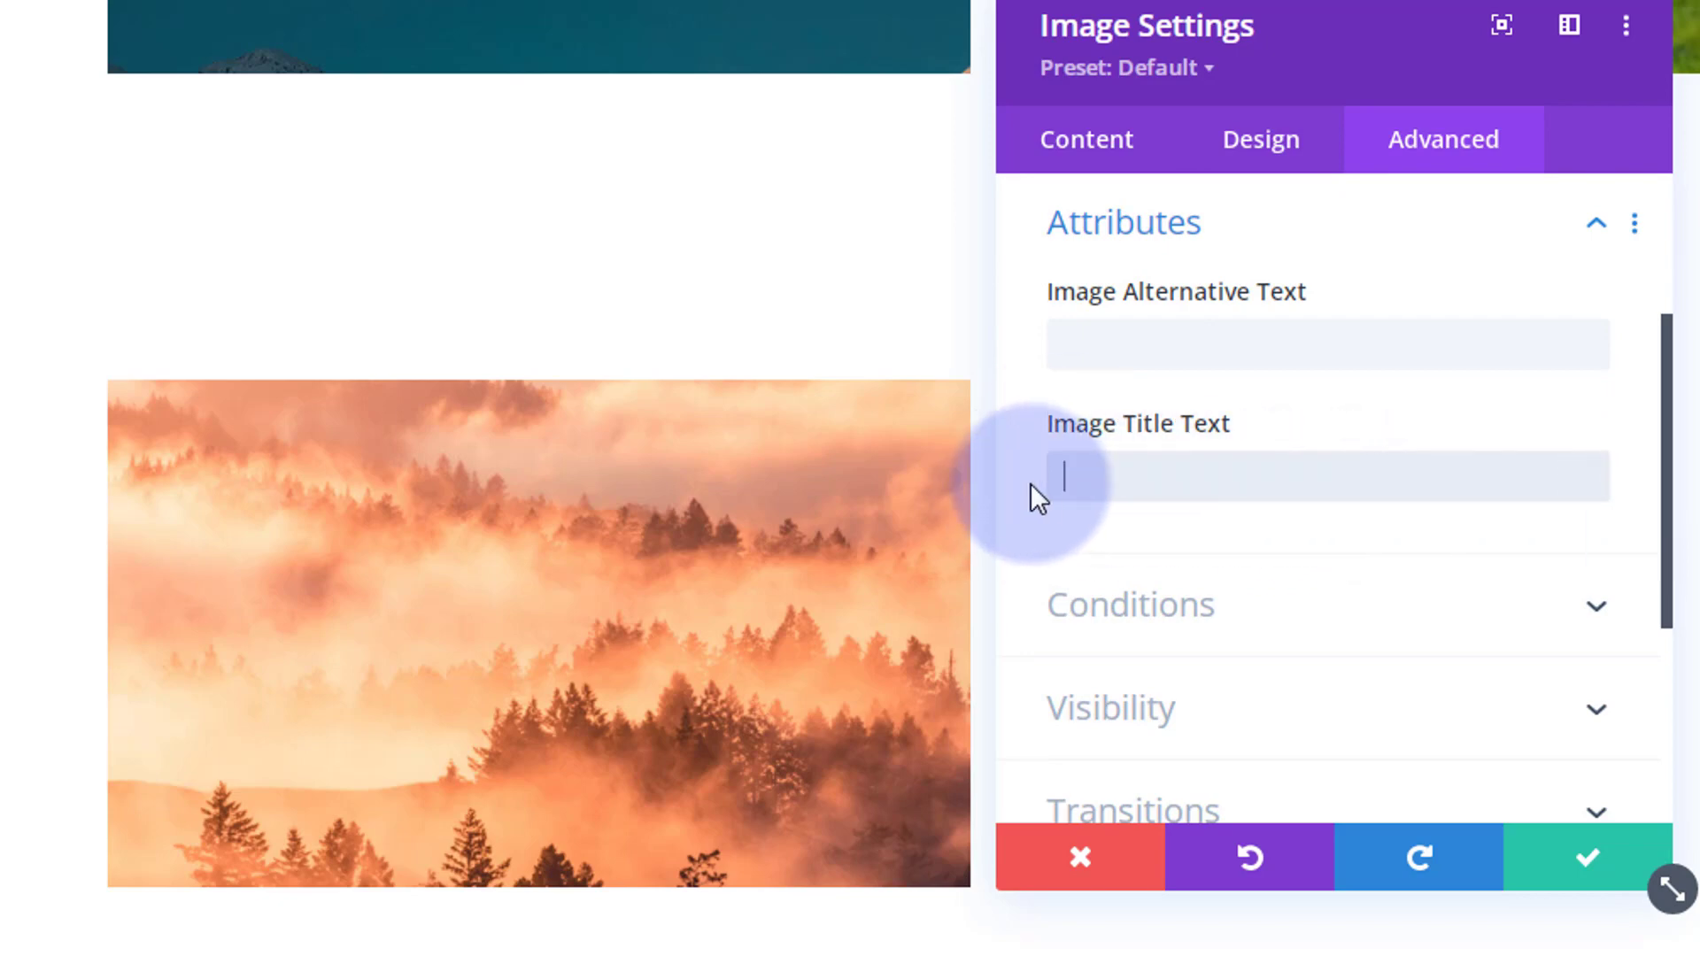
left_click(1568, 863)
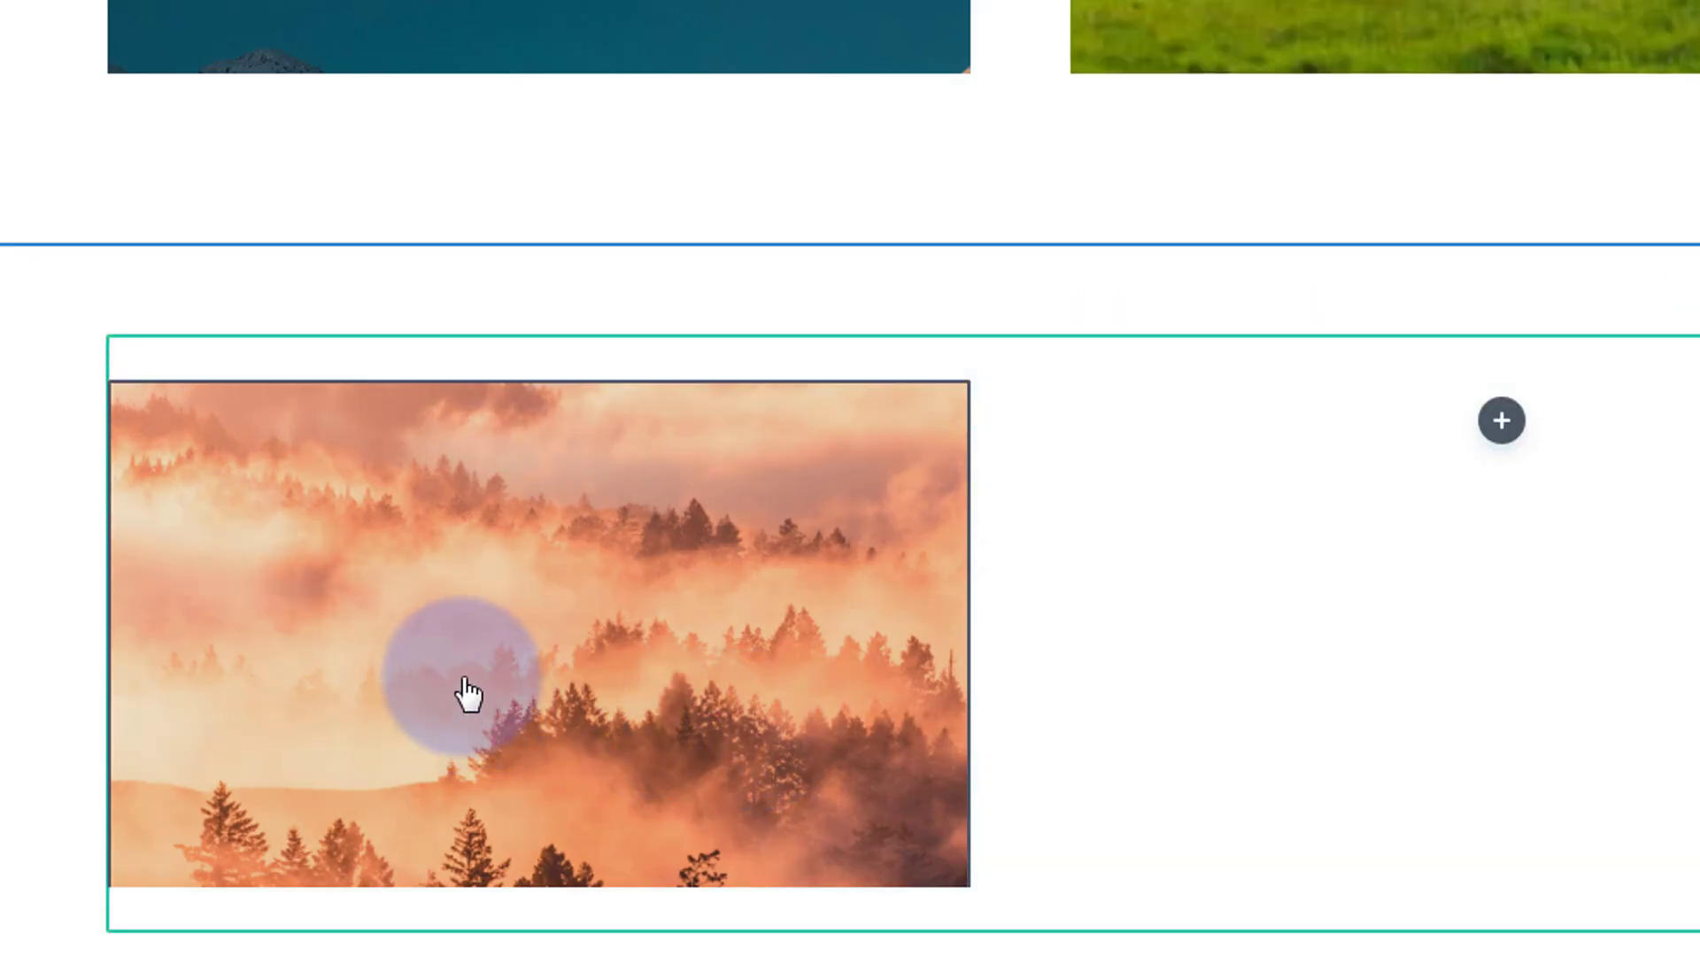
Examine the forest image's link options: Open in Lightbox, Image Link URL and the Image Link Target choices
mouse_move(468, 693)
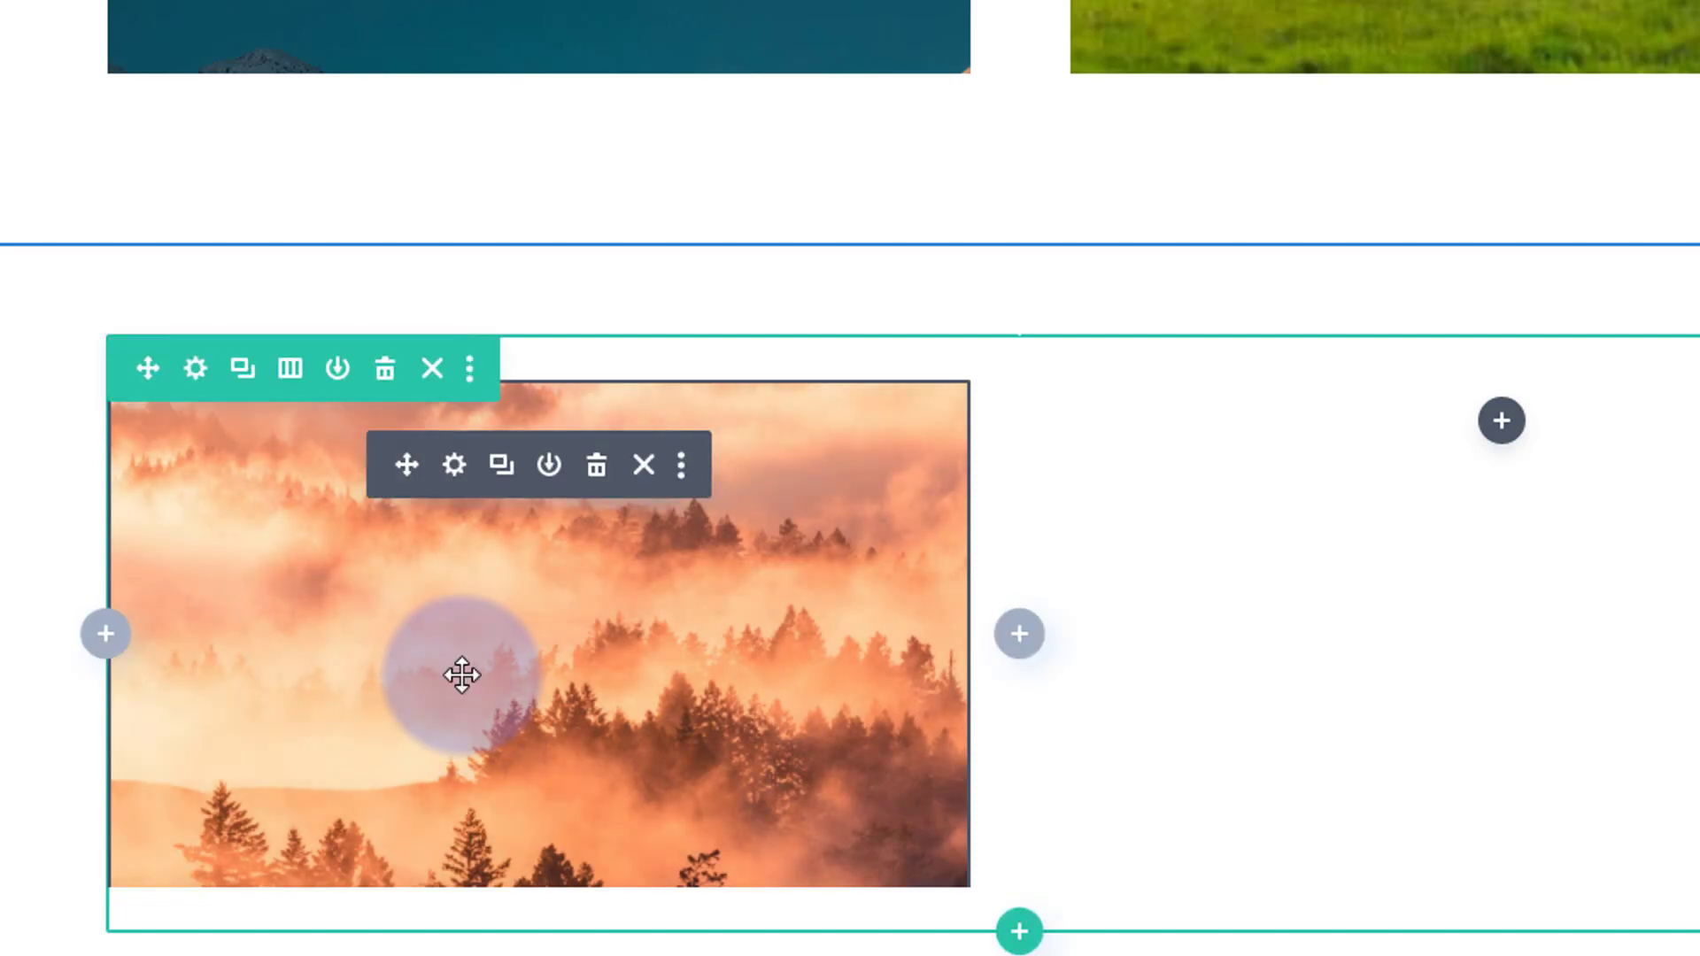
left_click(454, 465)
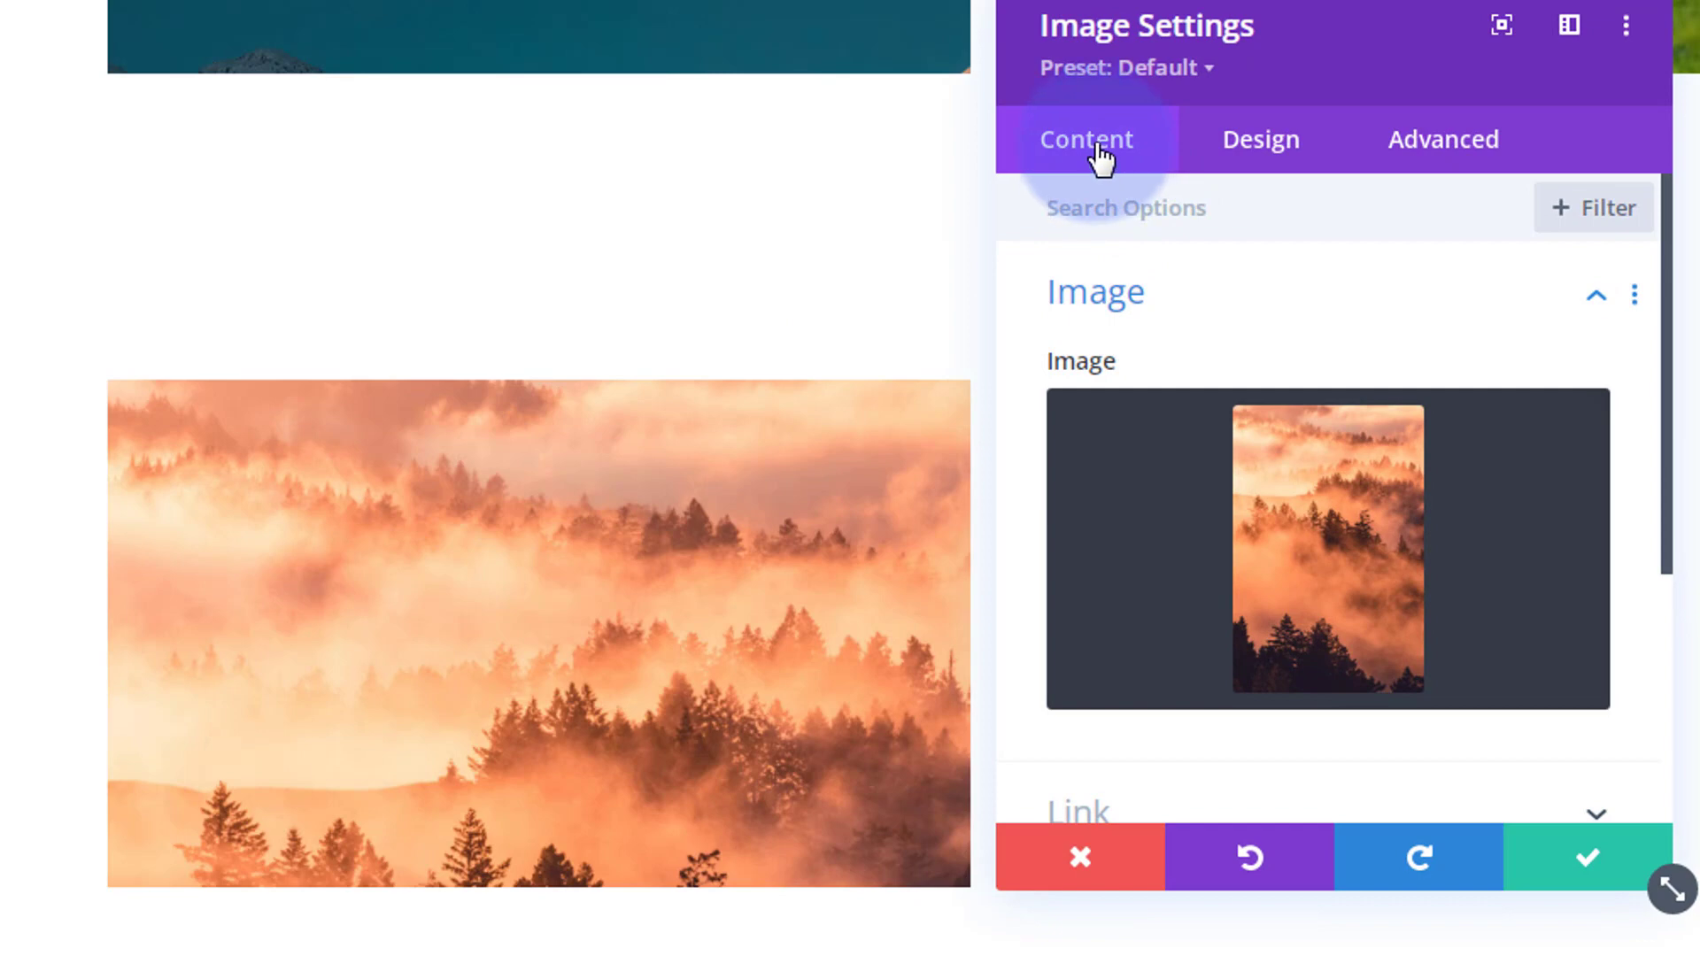
scroll(1142, 317, "down", 3)
scroll(1147, 372, "down", 2)
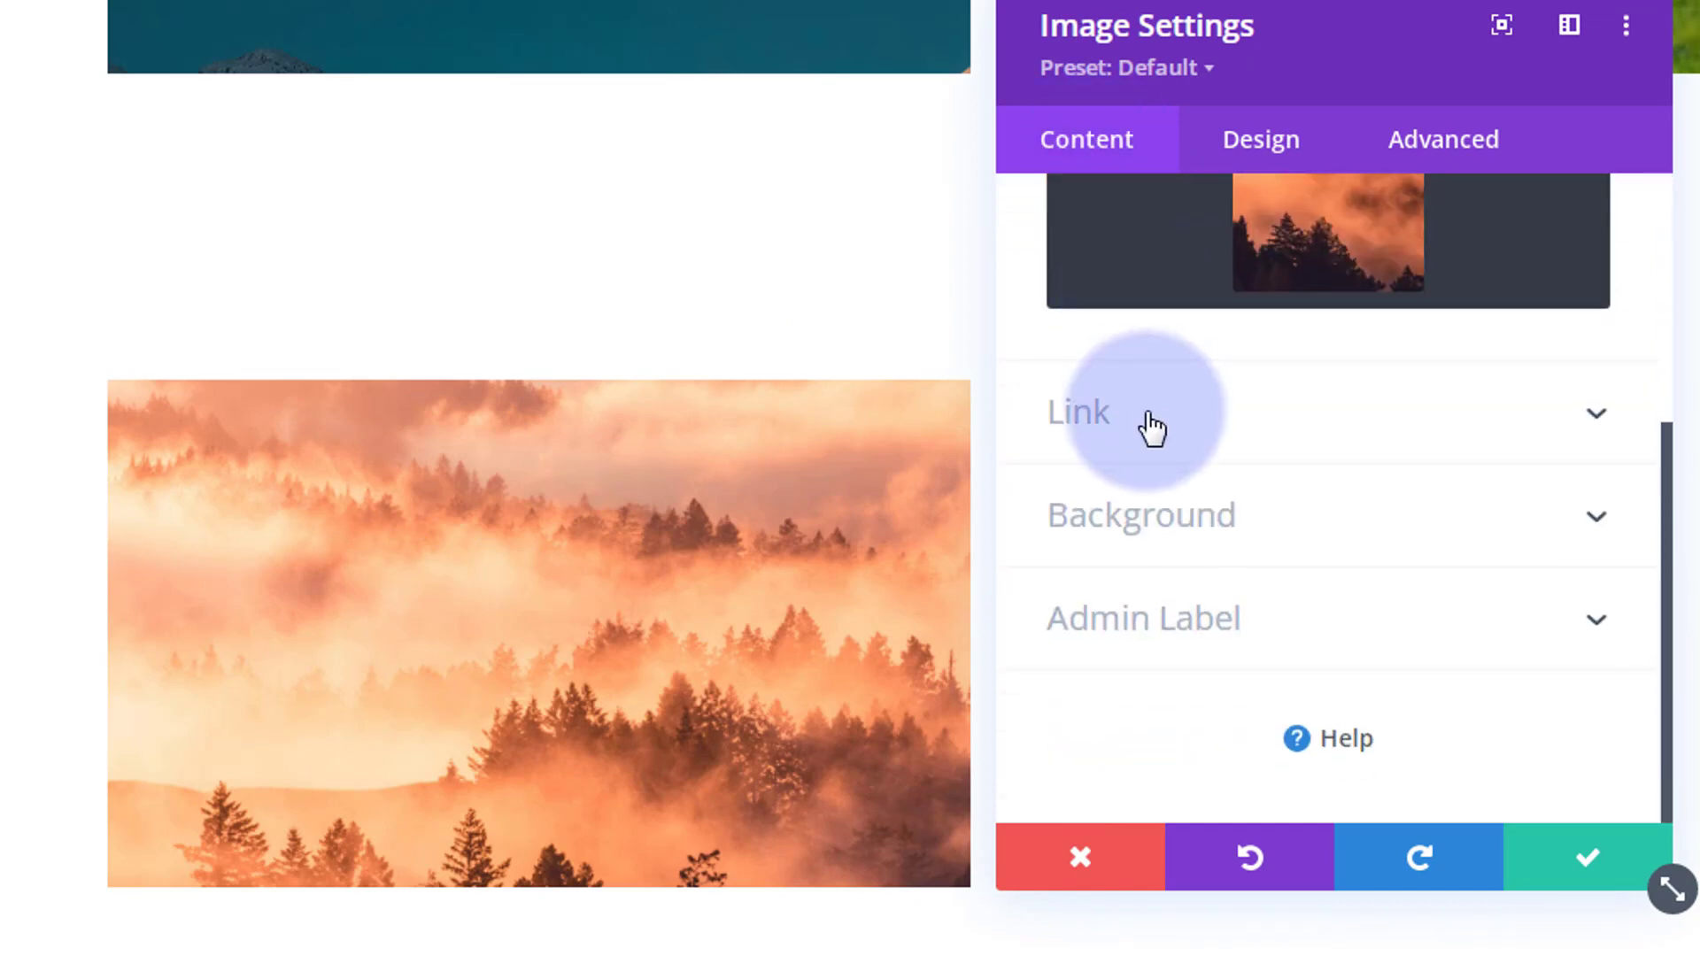
left_click(1223, 429)
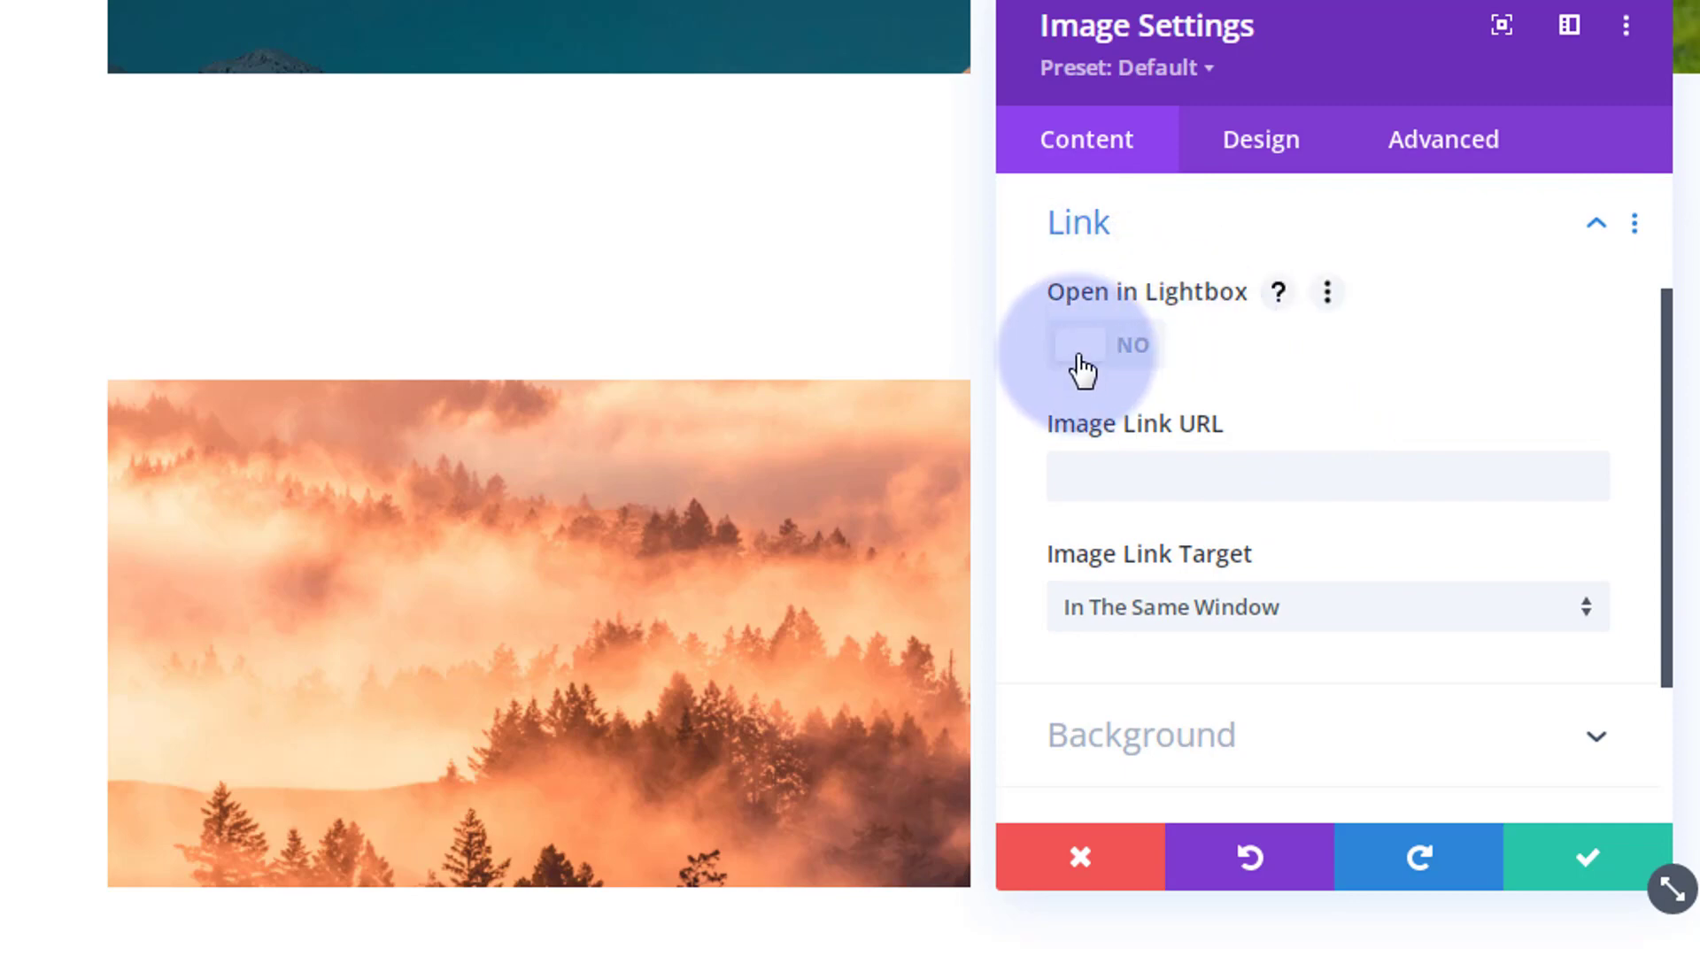
left_click(1076, 479)
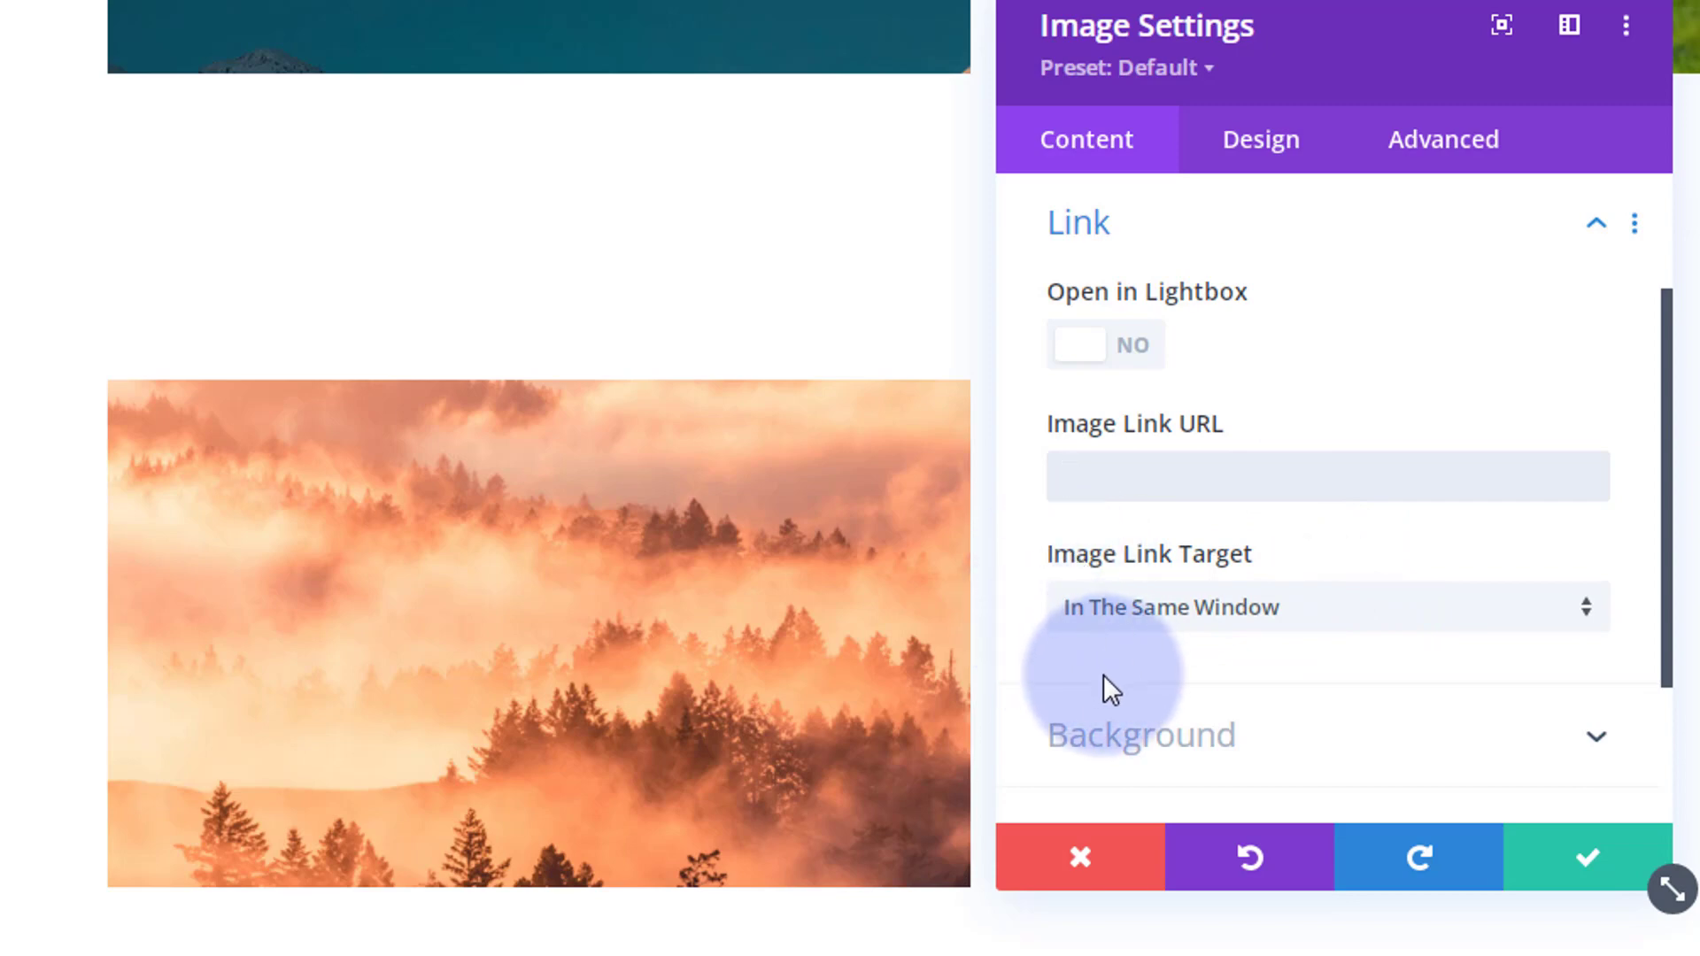
left_click(1125, 620)
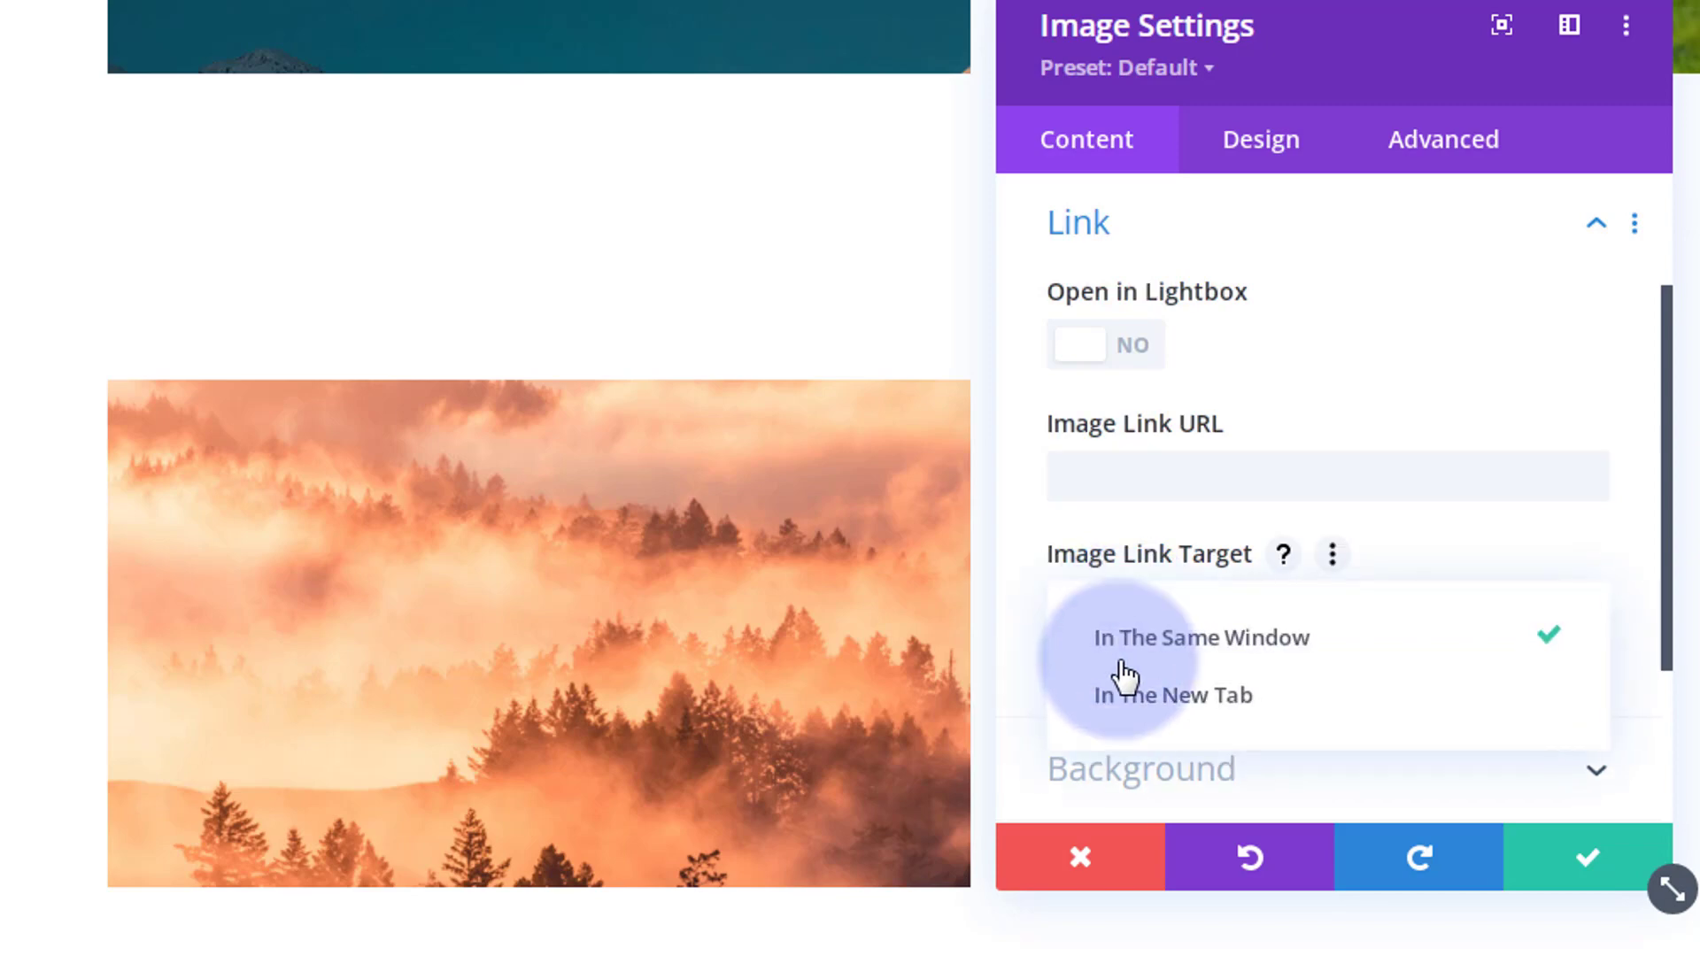
left_click(1018, 602)
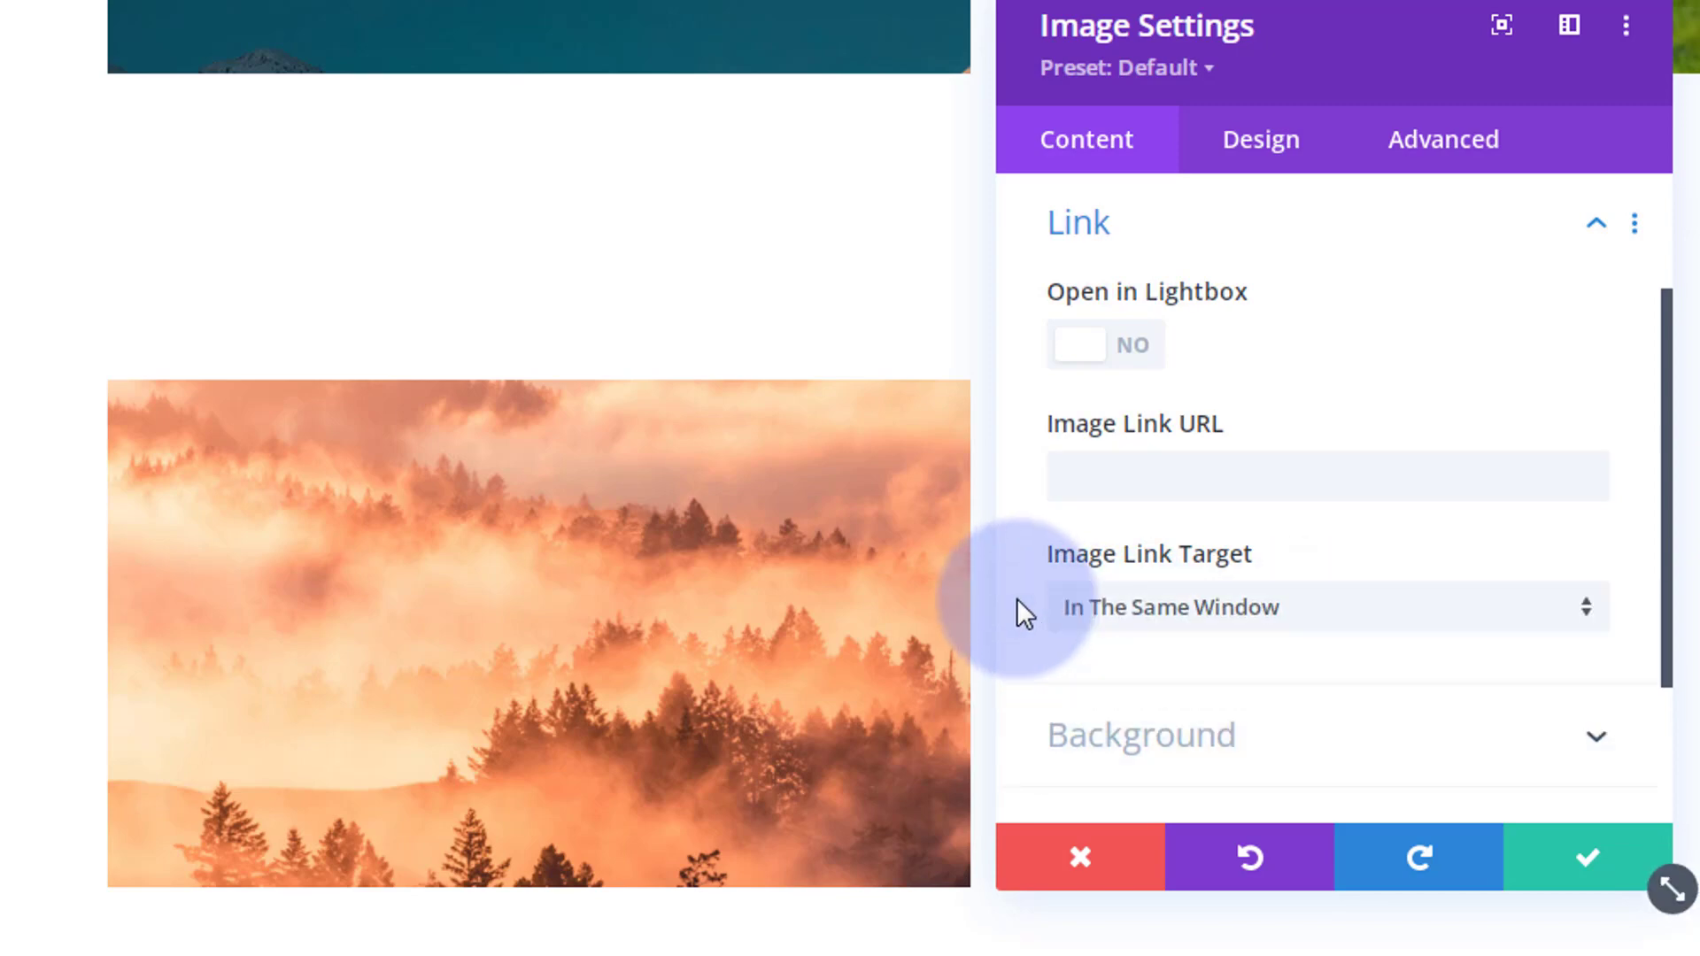
Turn on Open in Lightbox for the forest image and save the image settings
left_click(1131, 350)
left_click(1588, 861)
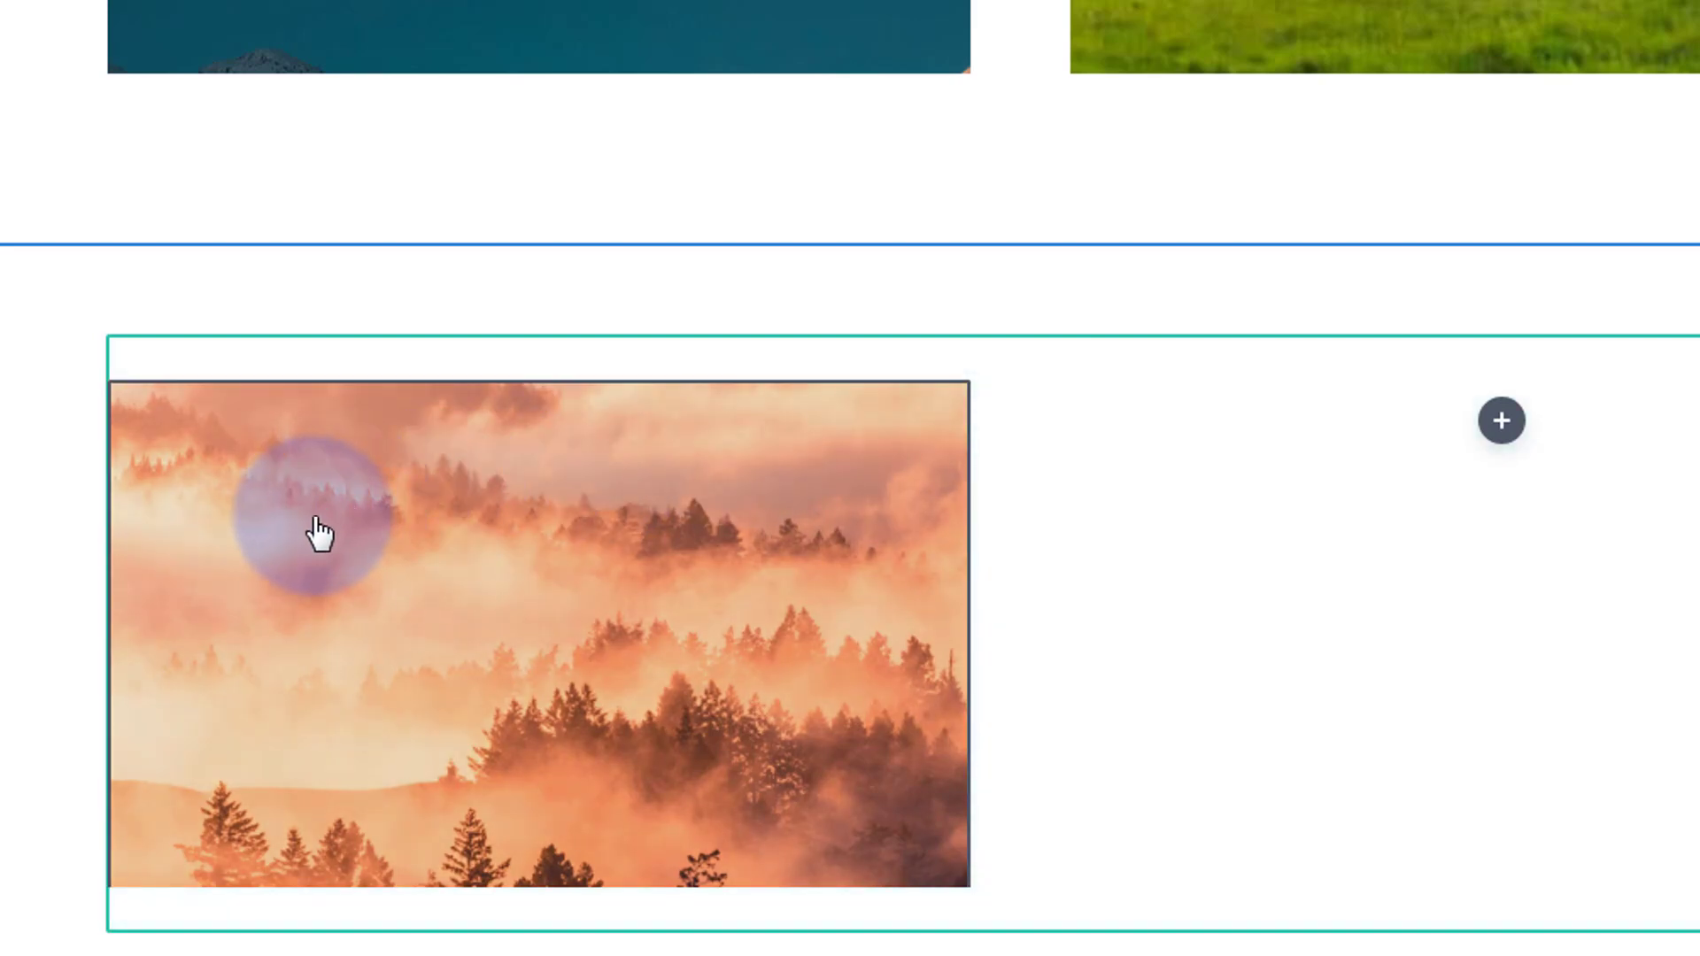
Add the custom CSS "height:300px;" to the main element of the second column in the forest image's row
mouse_move(318, 531)
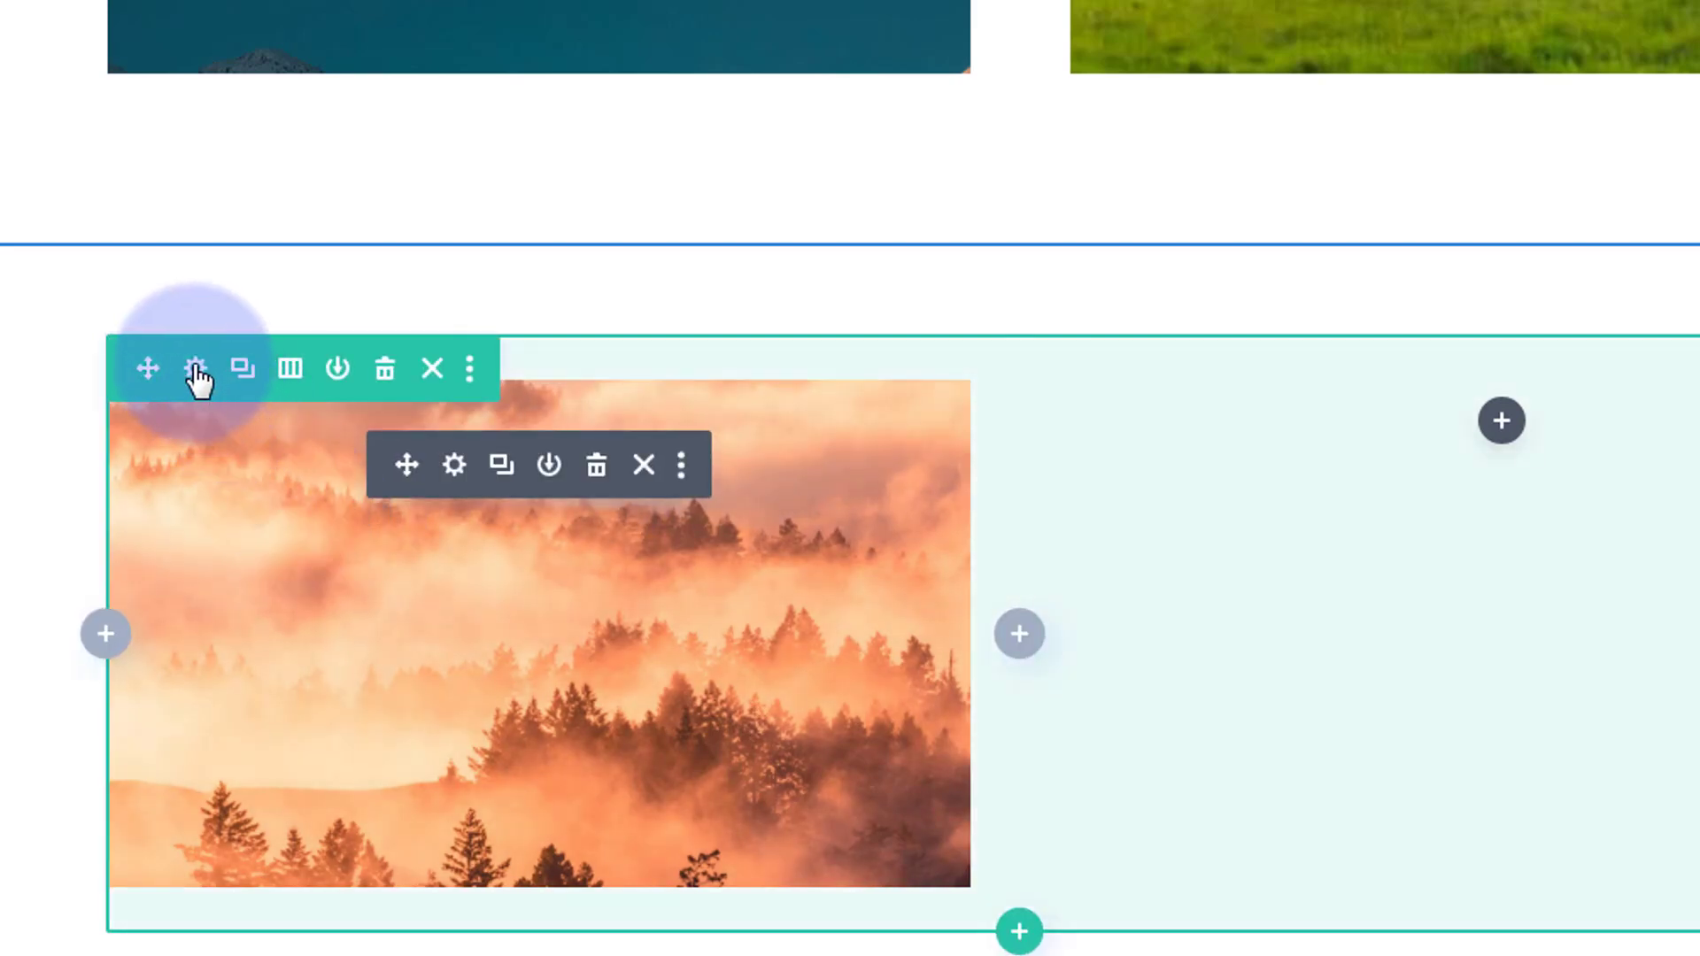
left_click(196, 368)
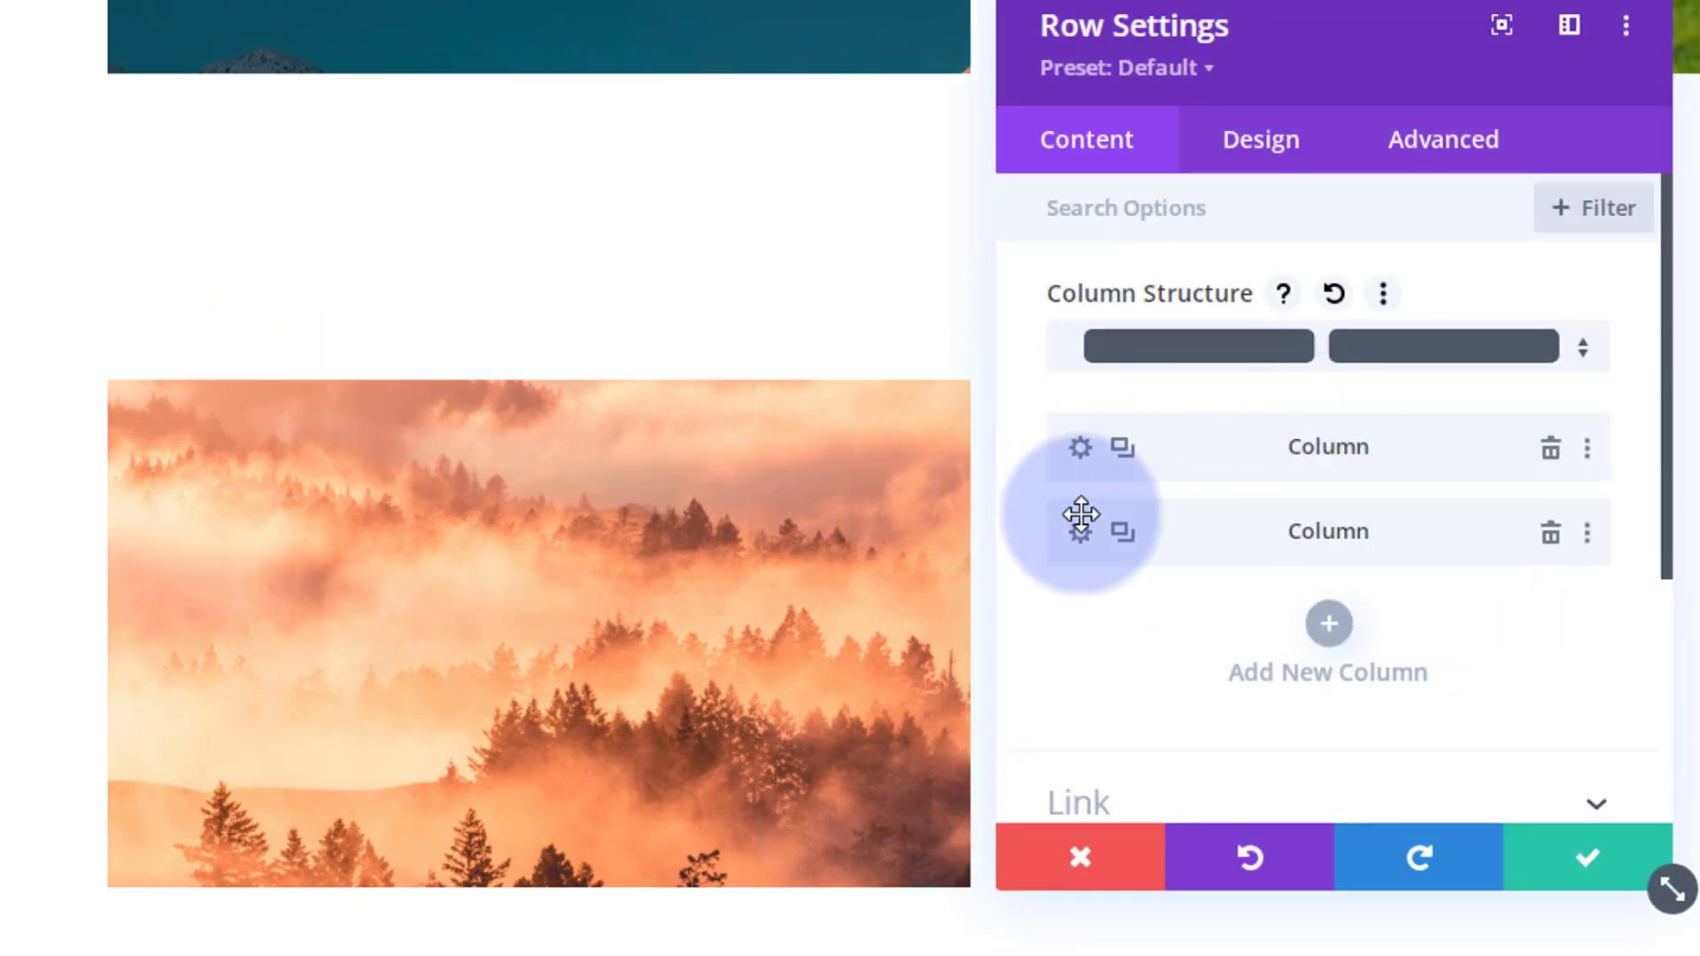
left_click_drag(1264, 80, 562, 101)
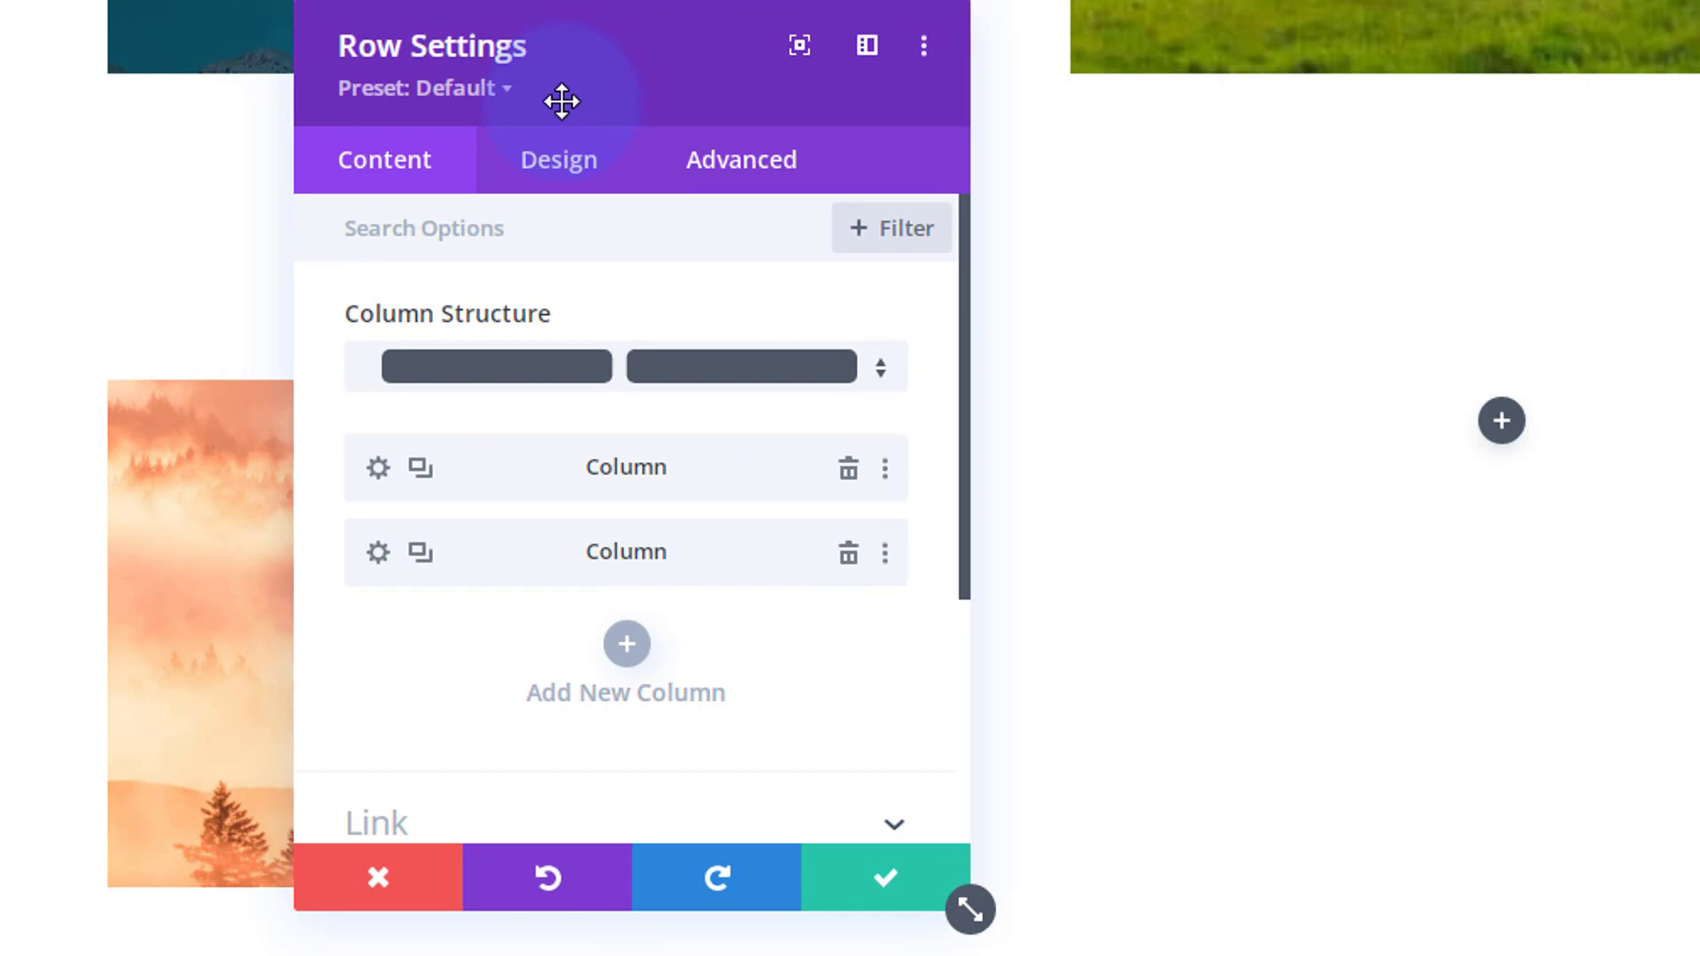
left_click(378, 556)
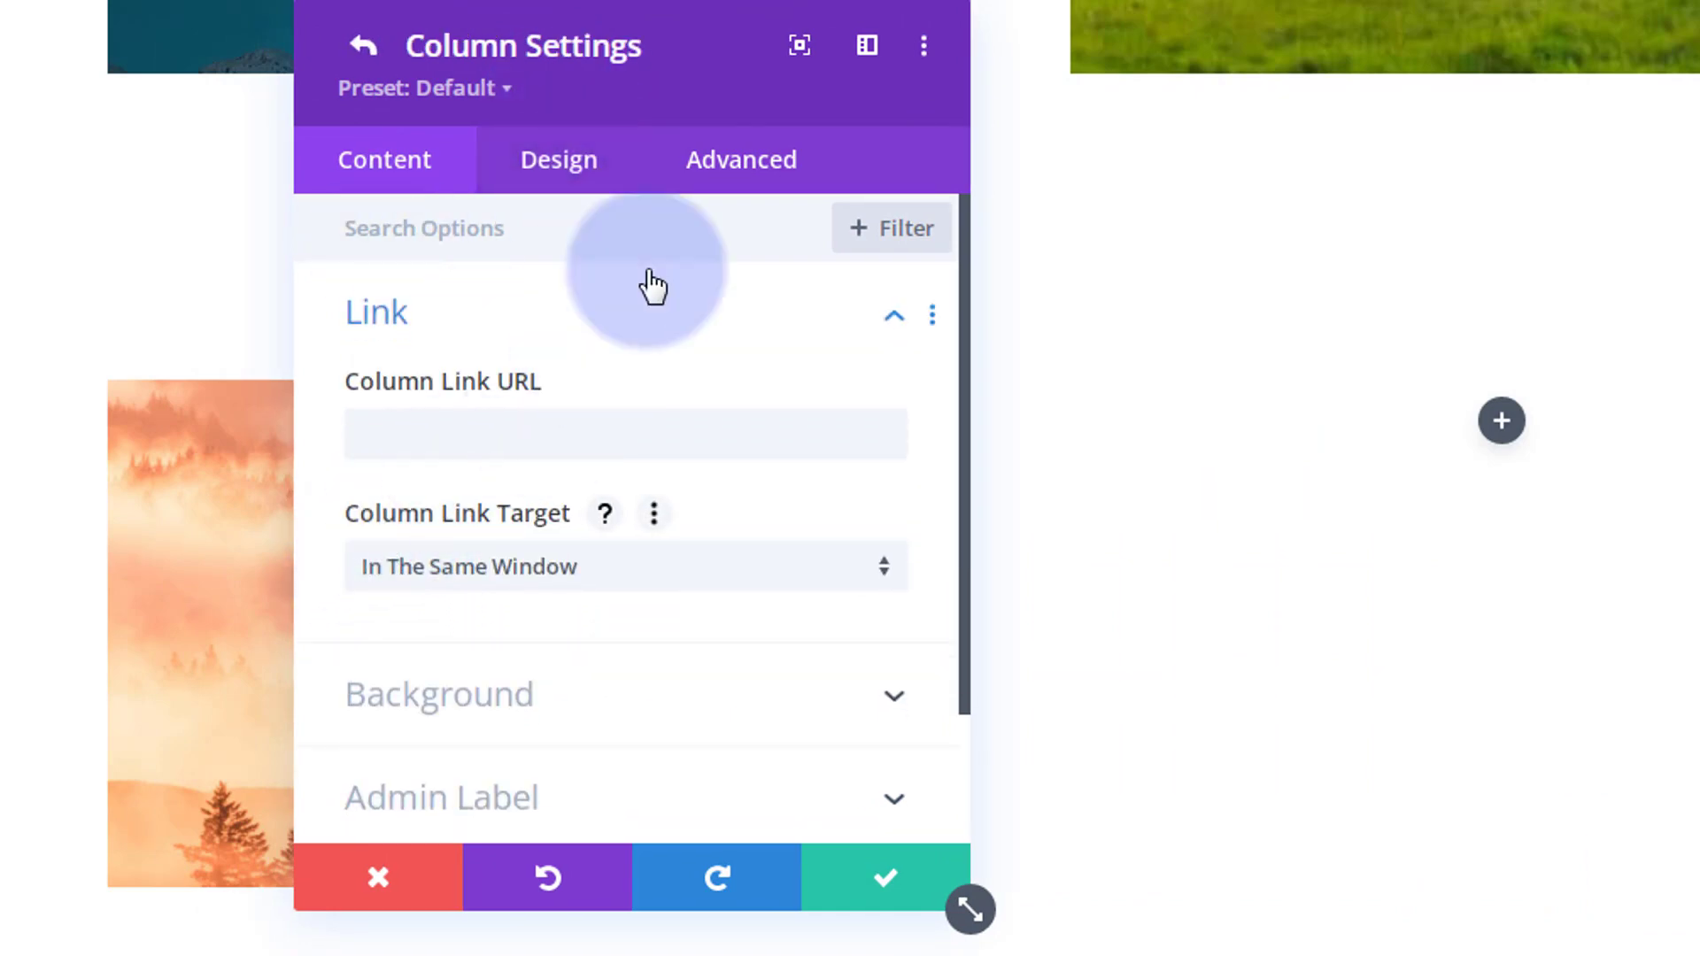
left_click(748, 182)
left_click(714, 417)
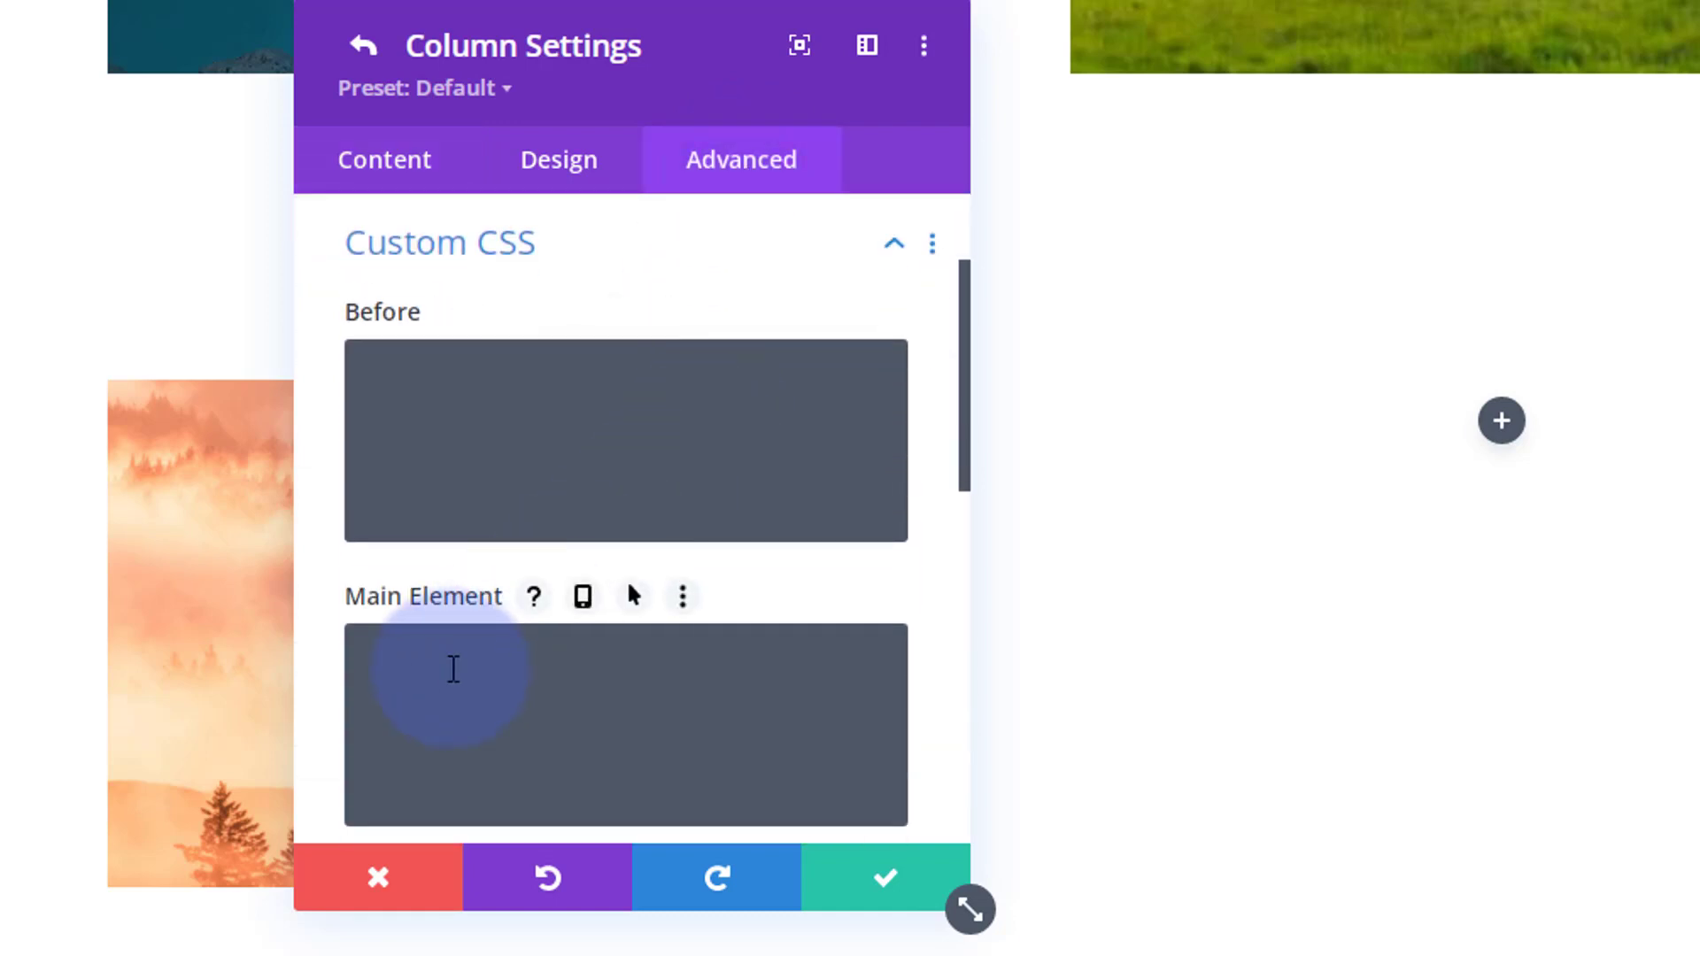
left_click(452, 668)
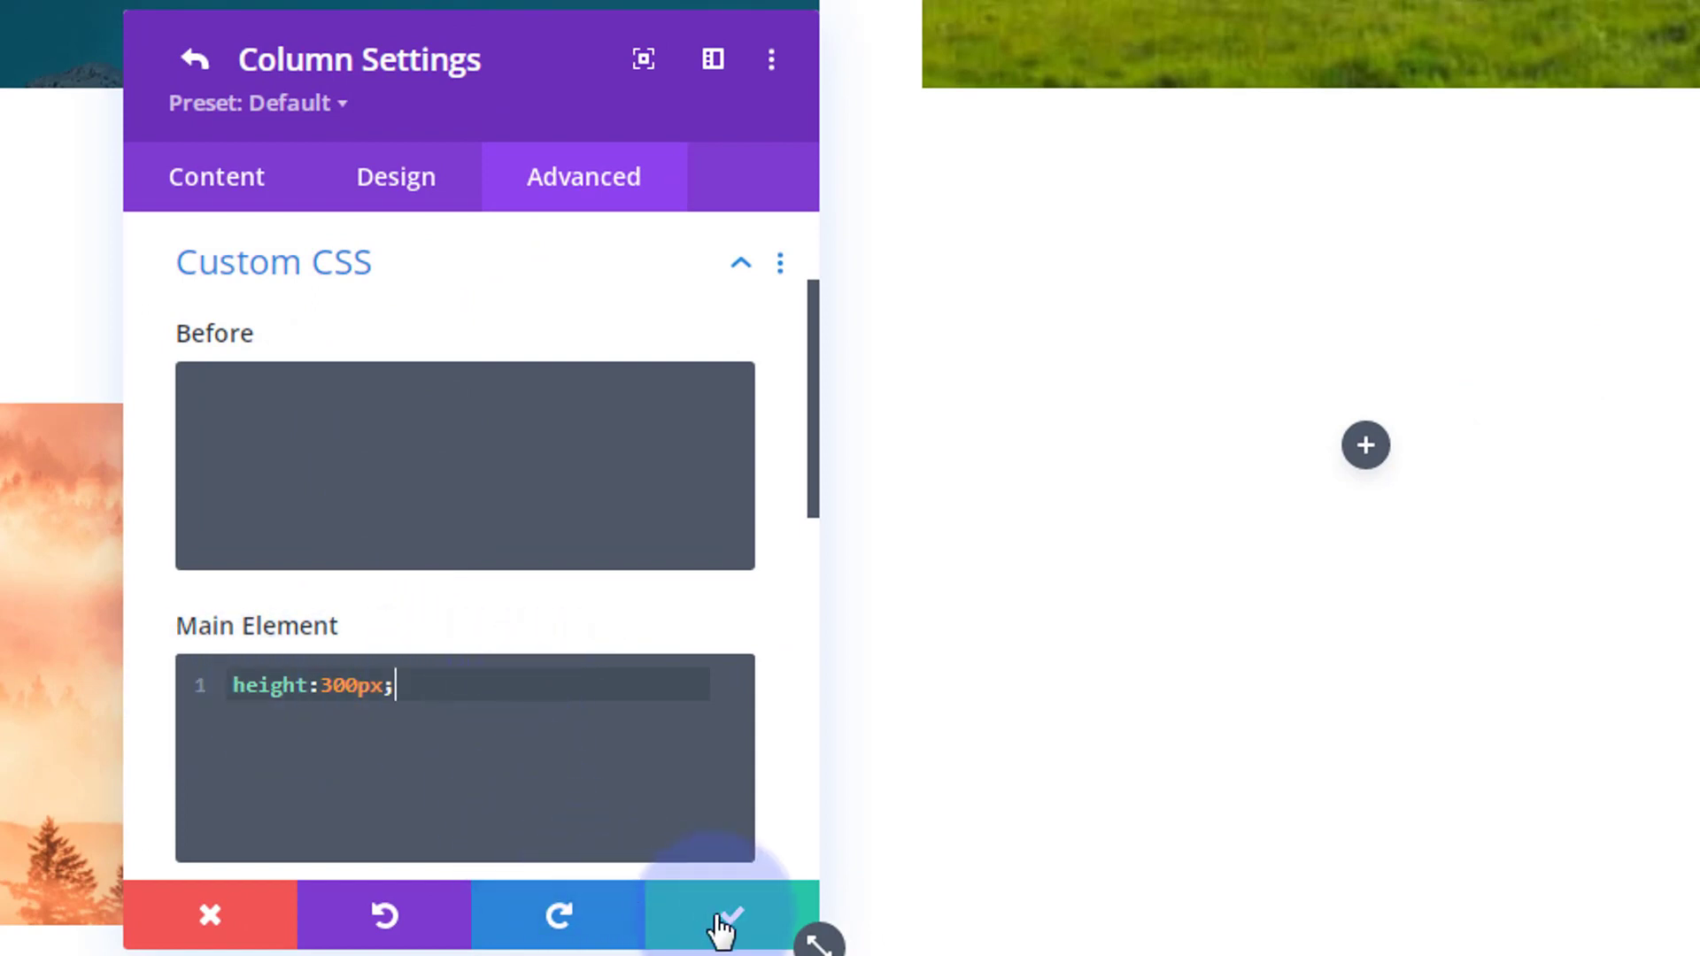
Set the second column's horizontal and vertical overflow to Hidden, and save the column and row settings
left_click(518, 282)
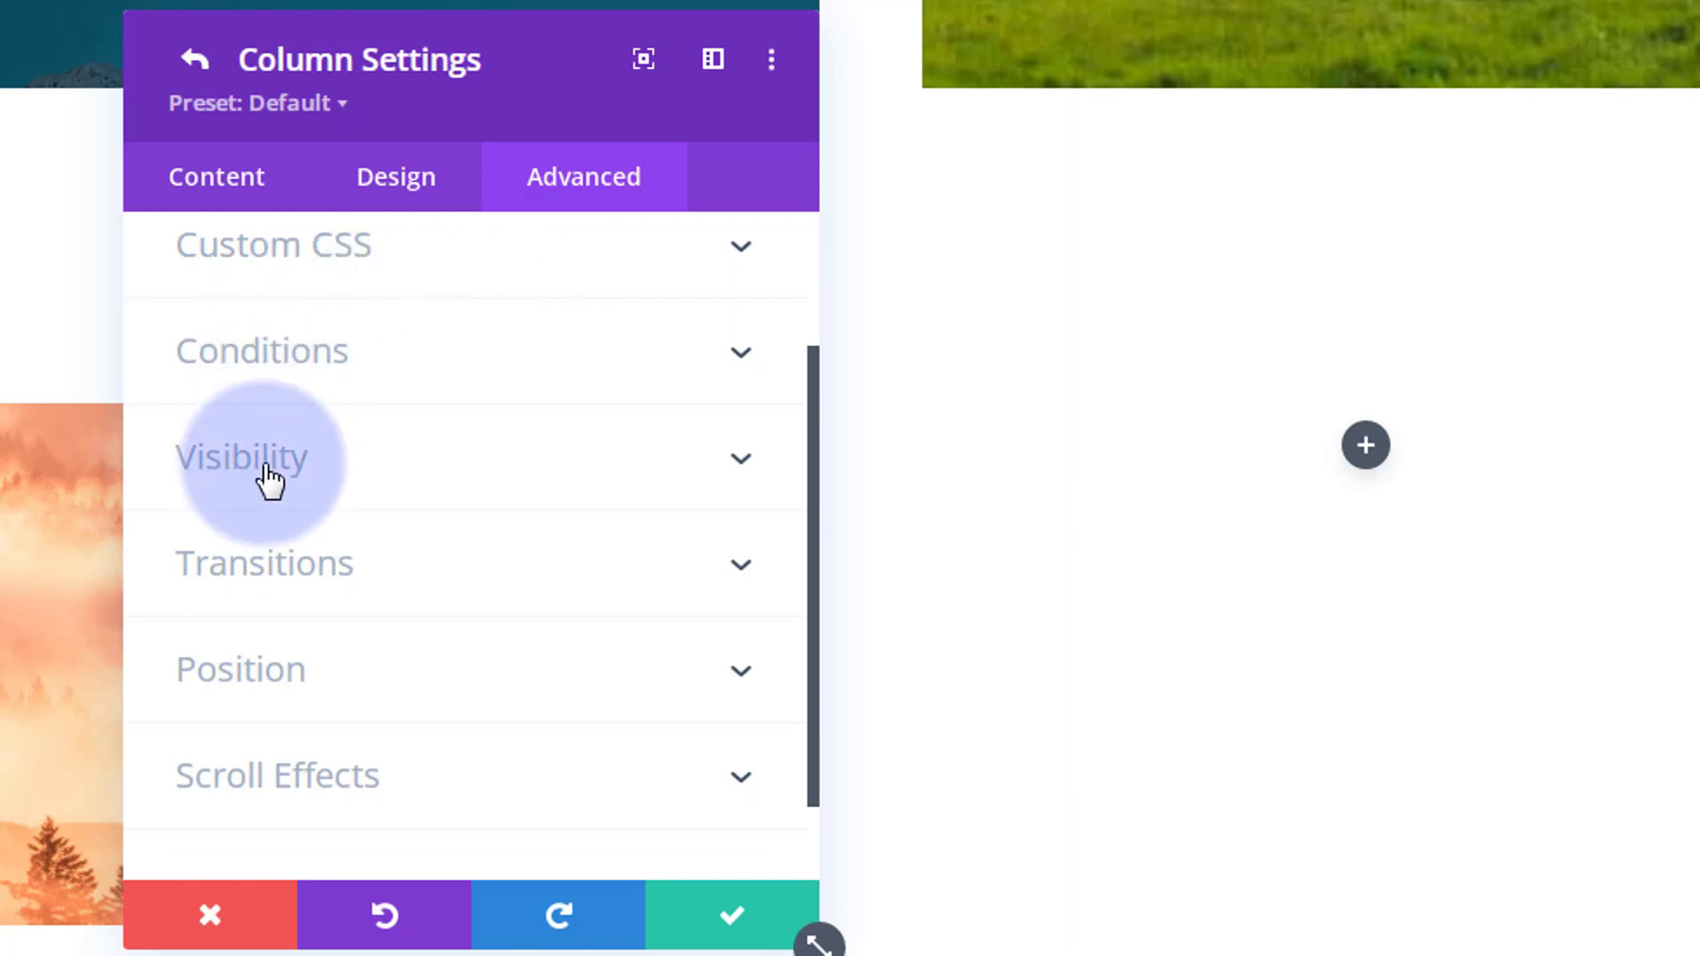
left_click(270, 481)
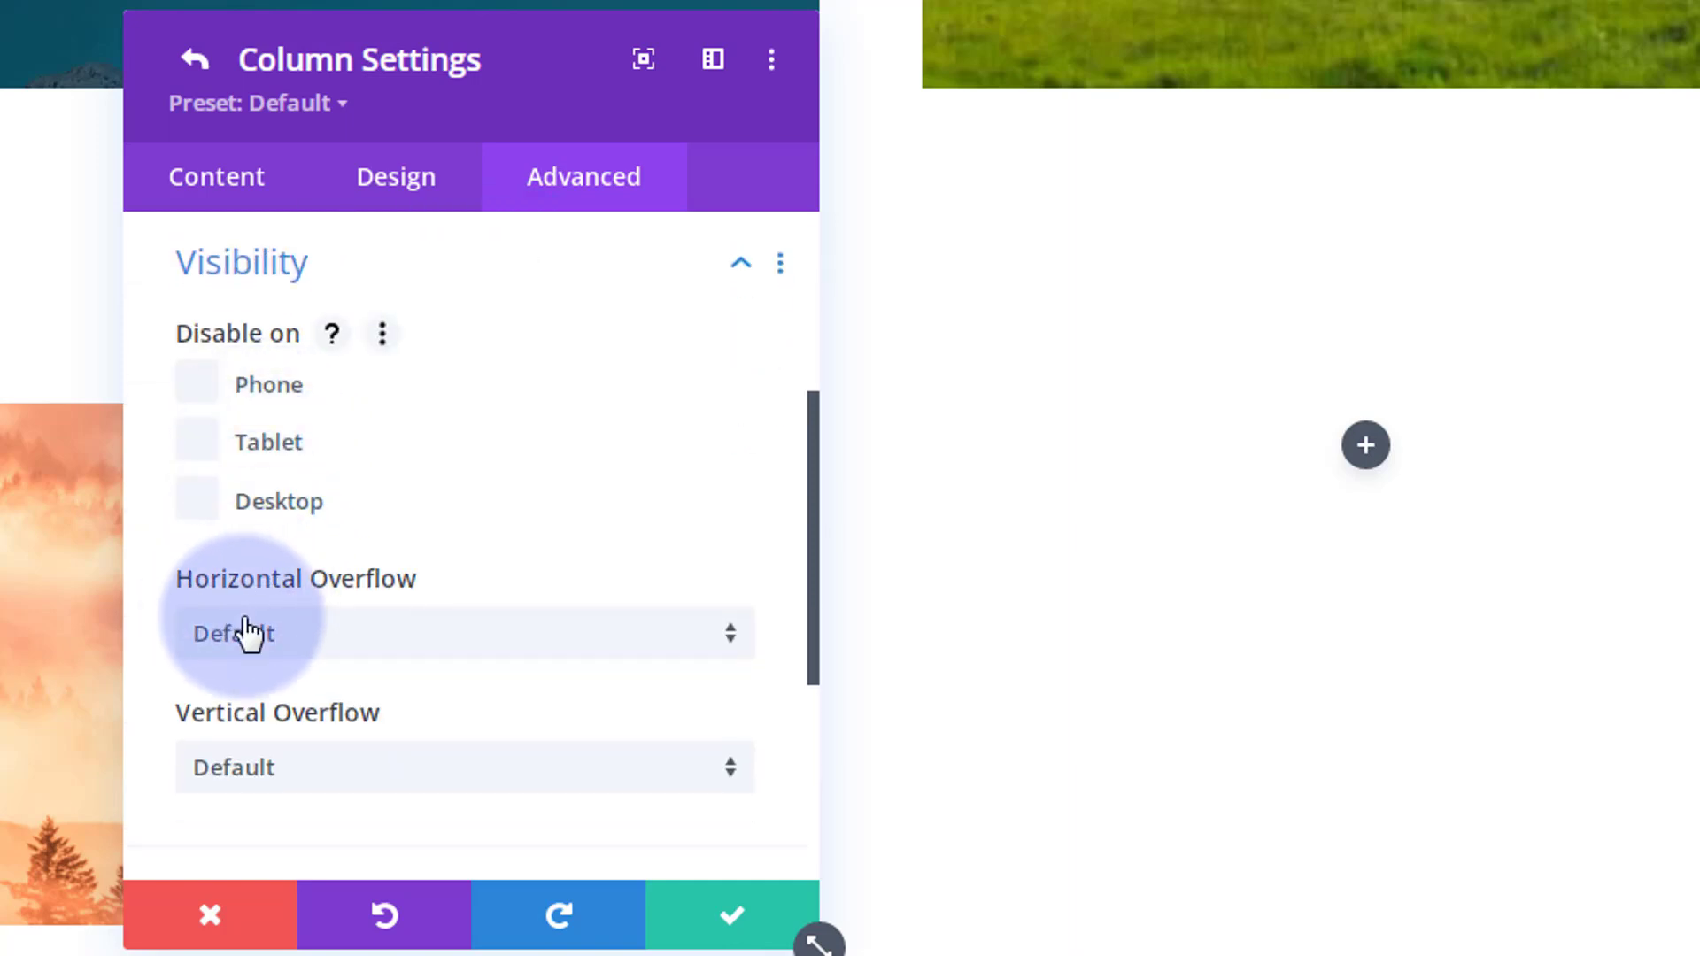
left_click(276, 654)
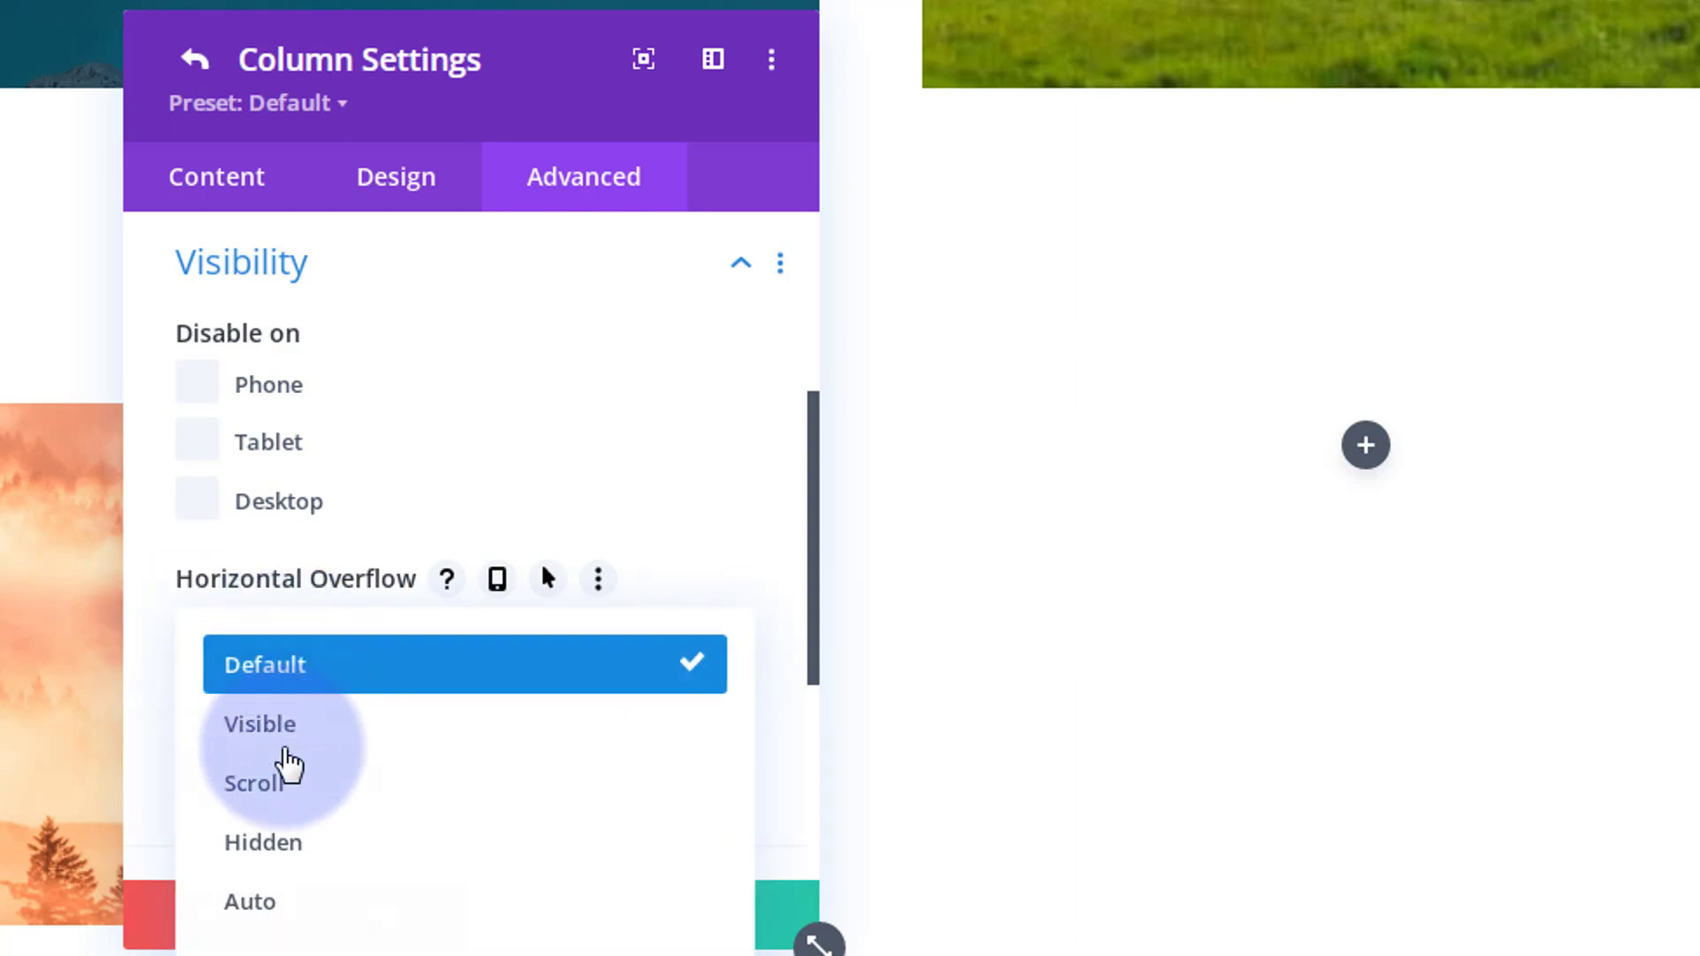
left_click(295, 860)
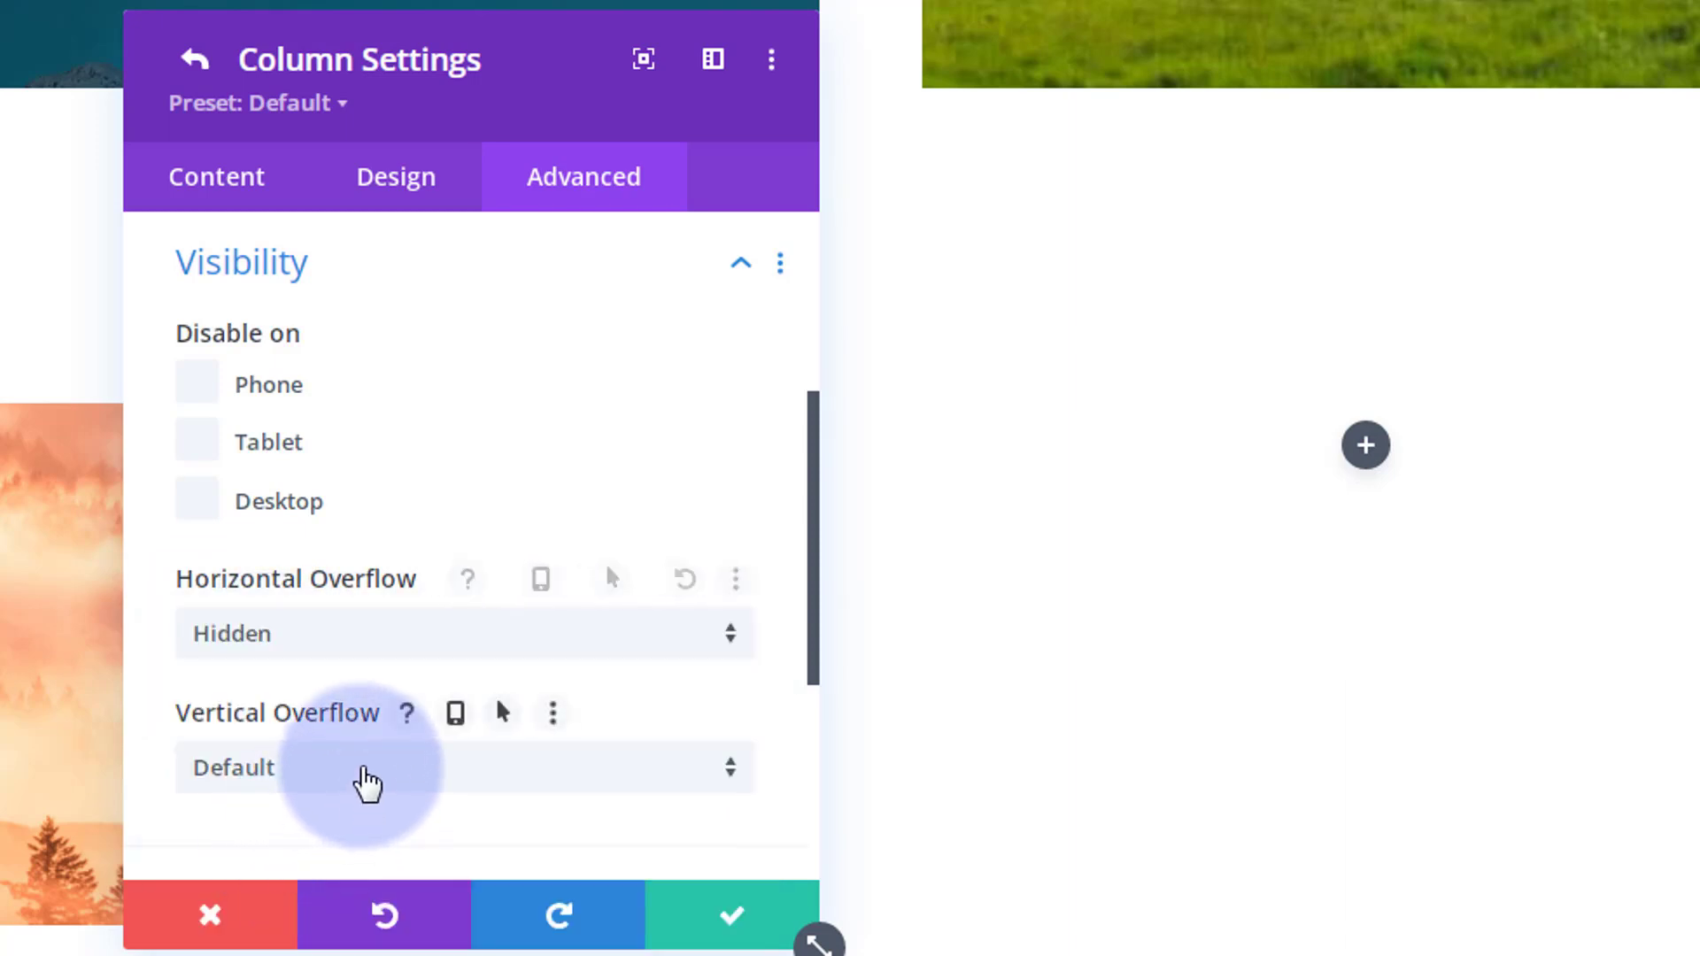
left_click(368, 787)
left_click(340, 944)
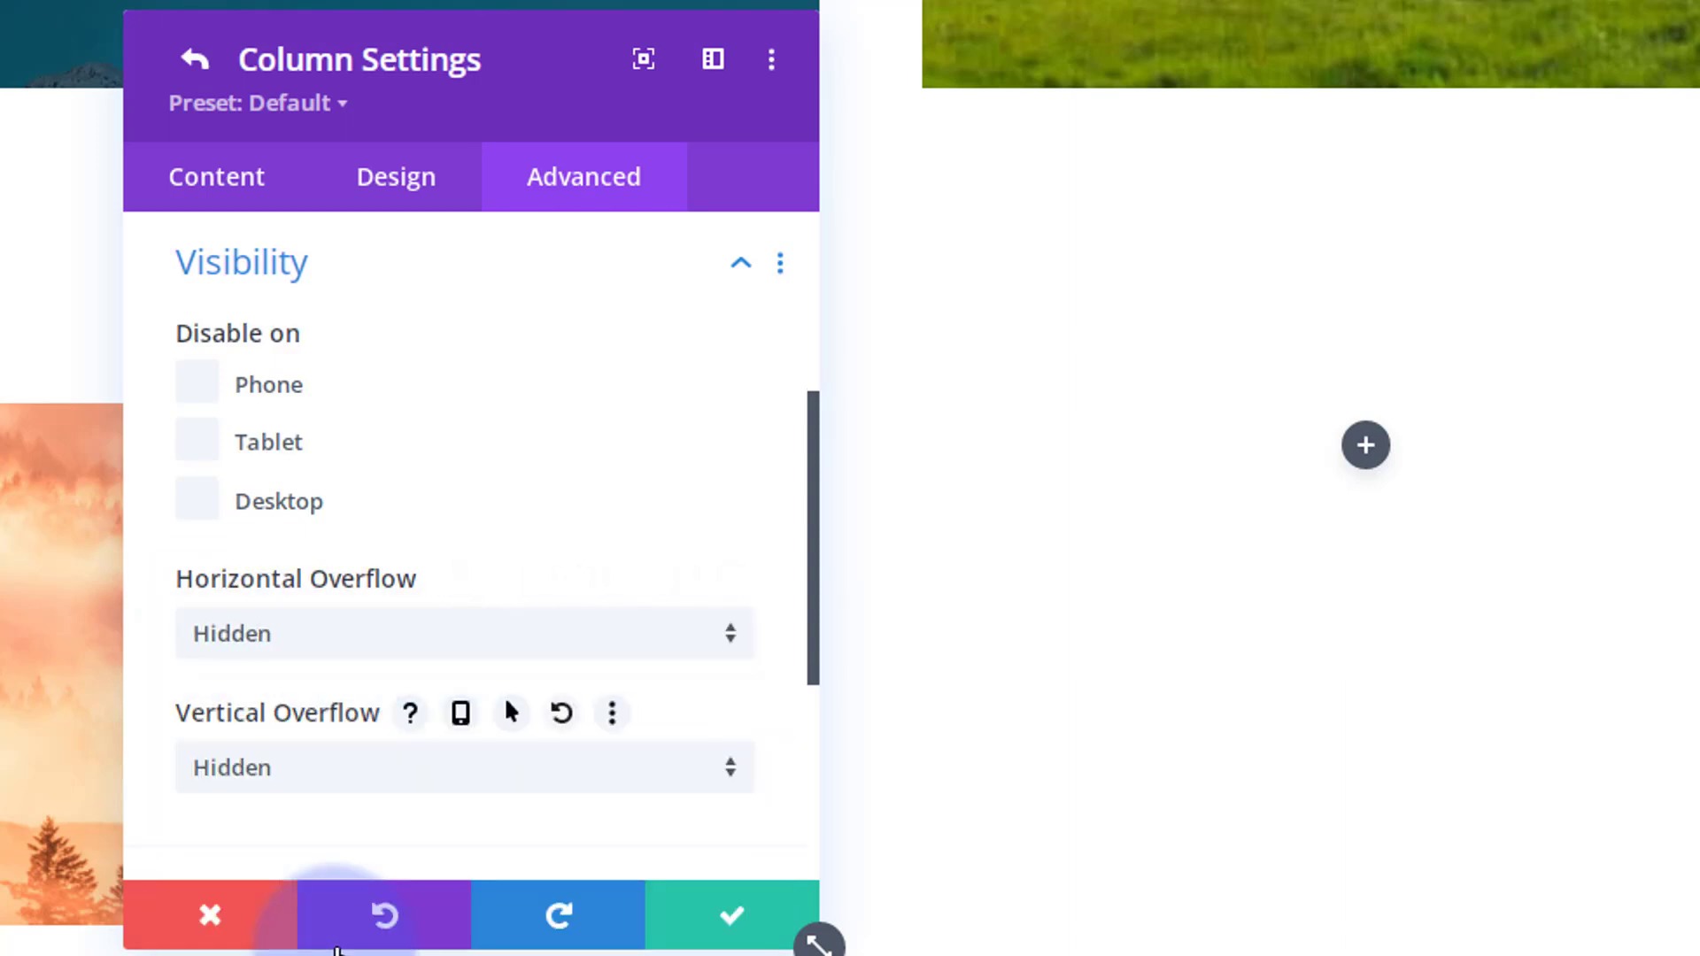
left_click(734, 926)
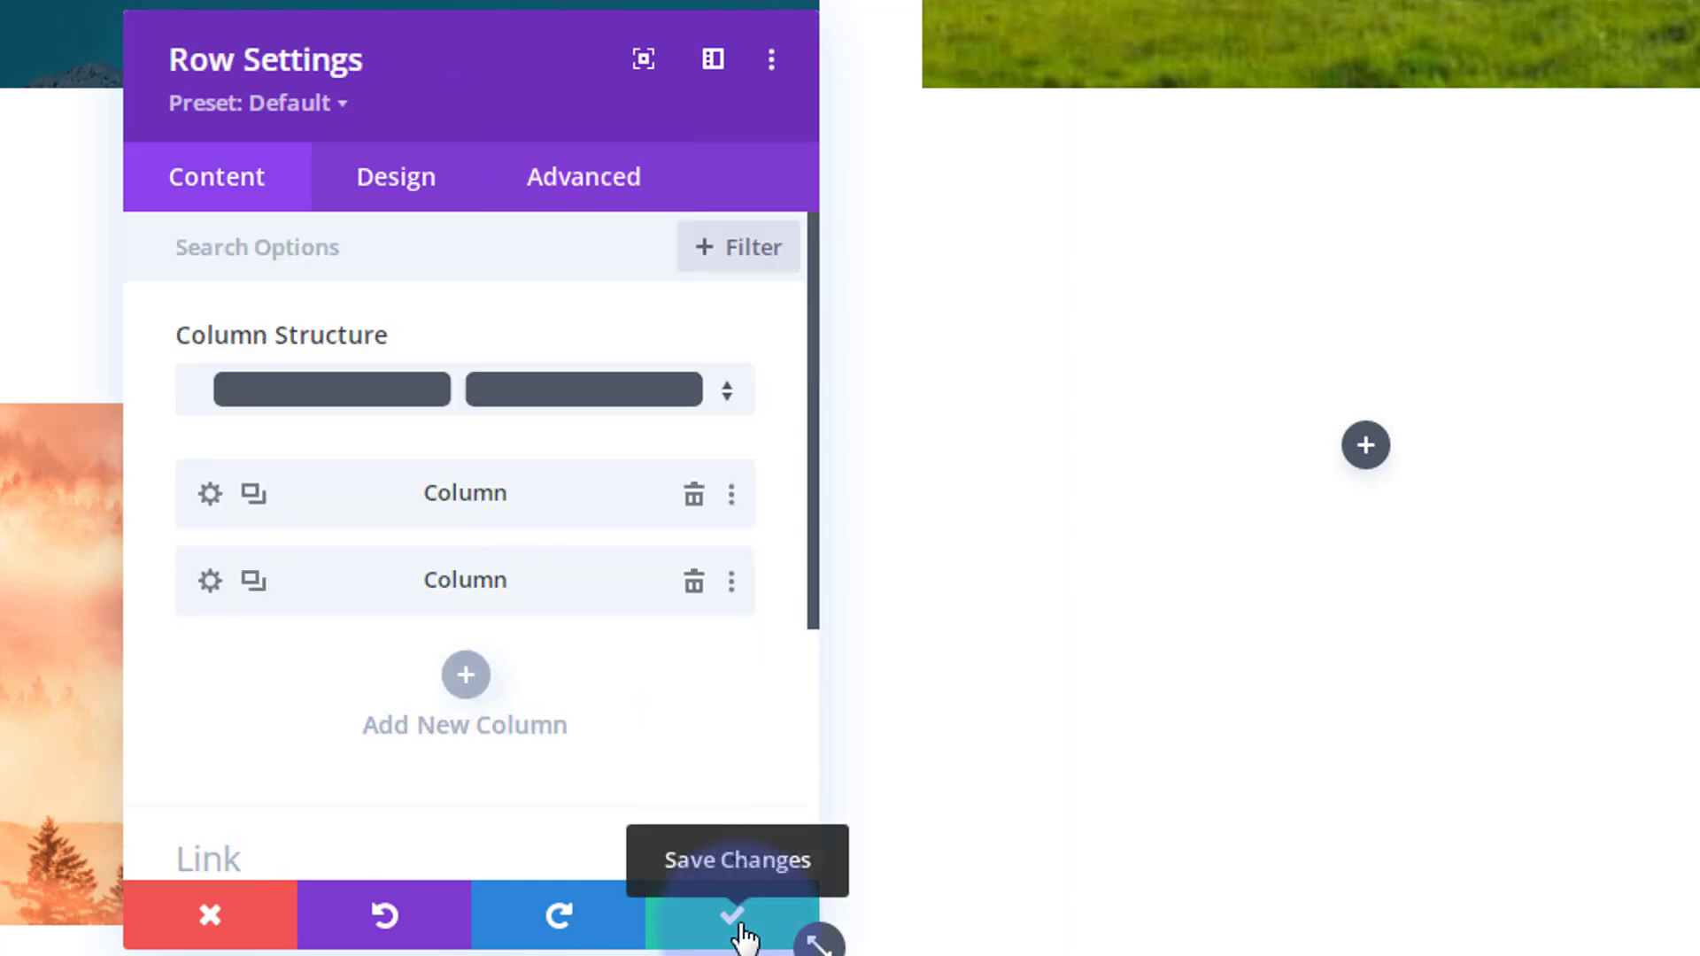
left_click(735, 921)
Add an Image module to the empty second column using the night city skyline picture d-1.jpg from the media library
left_click(1366, 445)
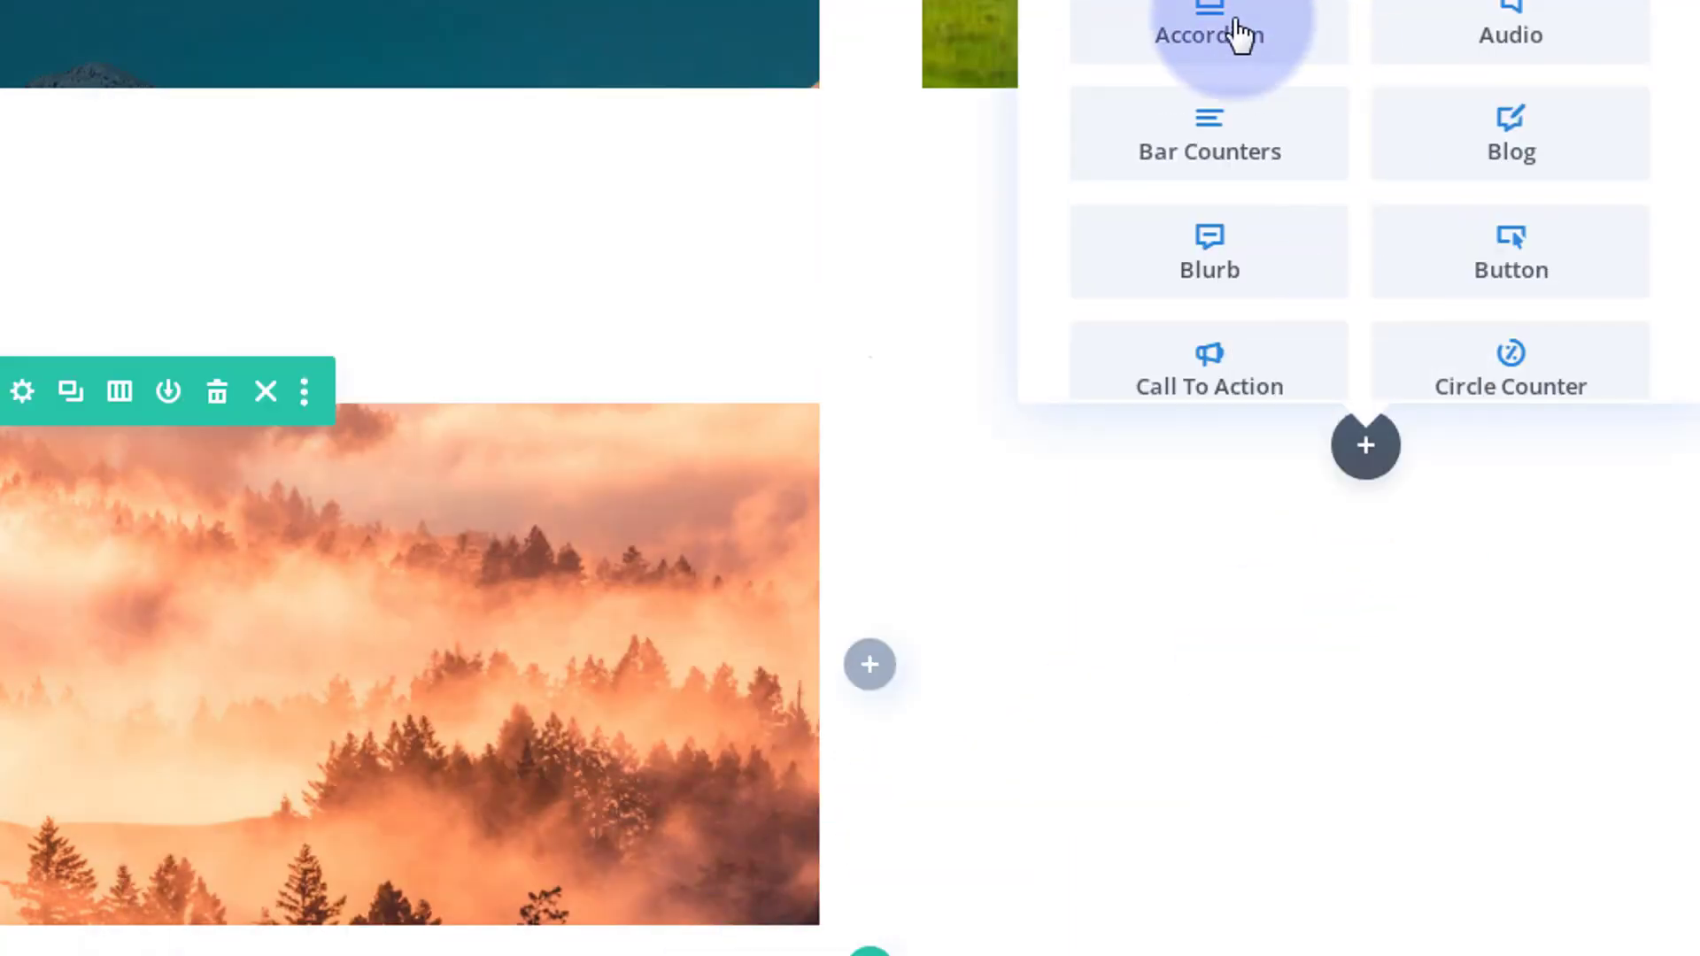
scroll(1278, 101, "down", 8)
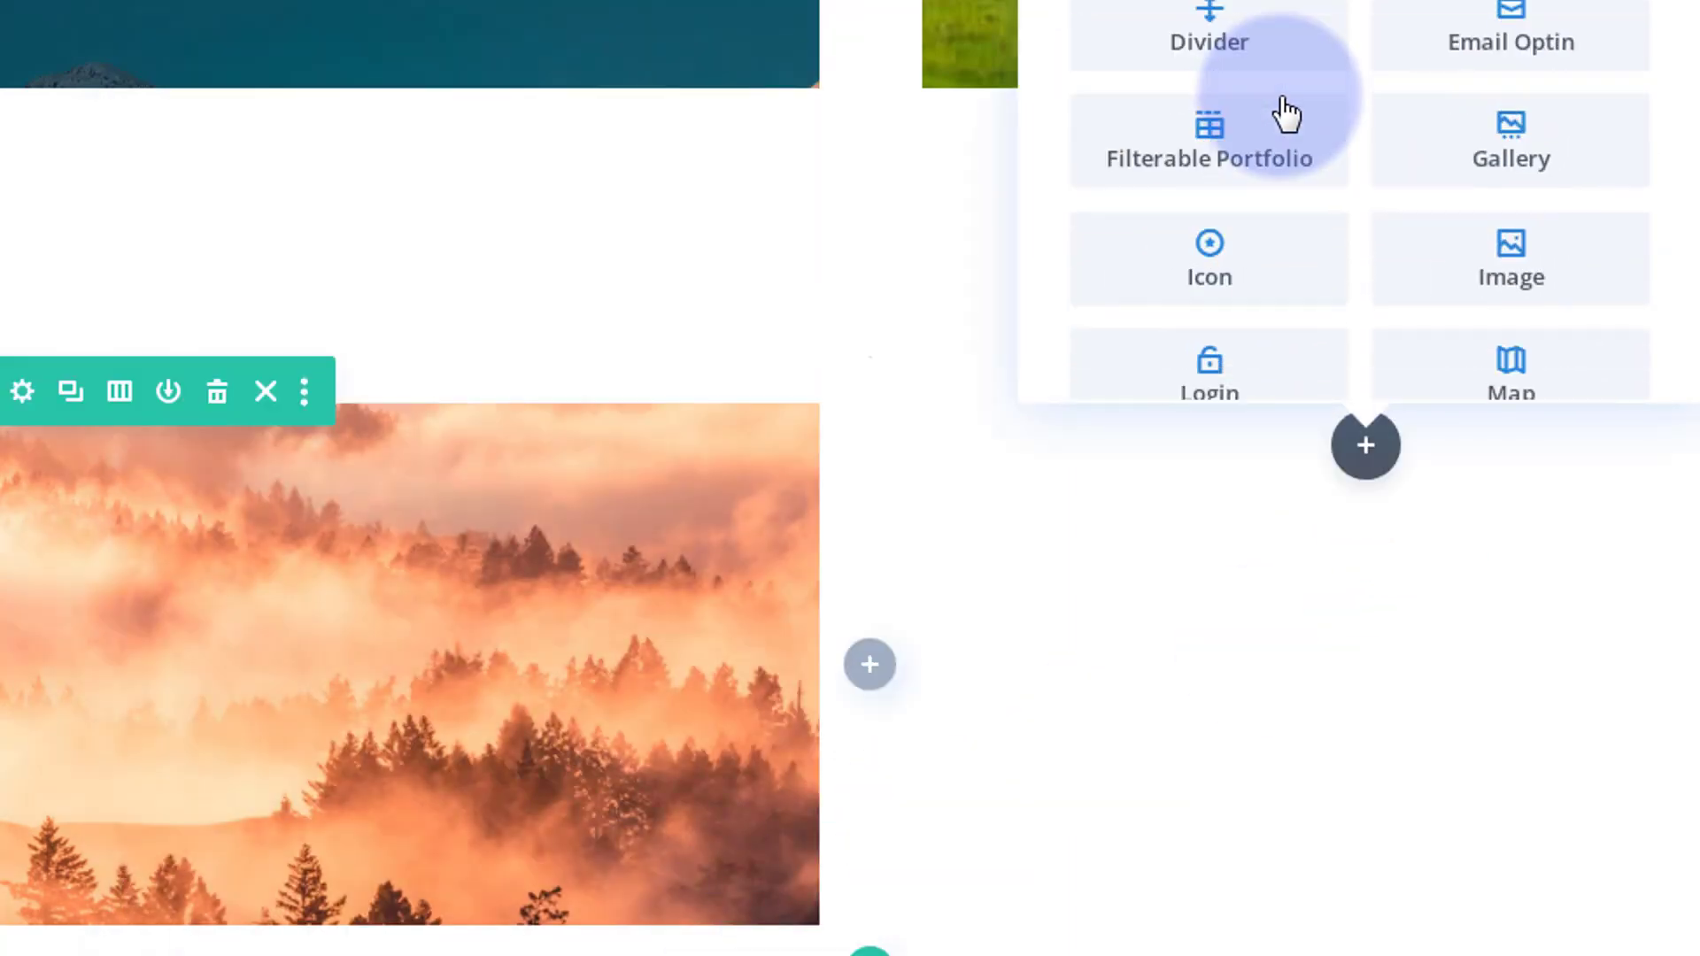
left_click(1503, 266)
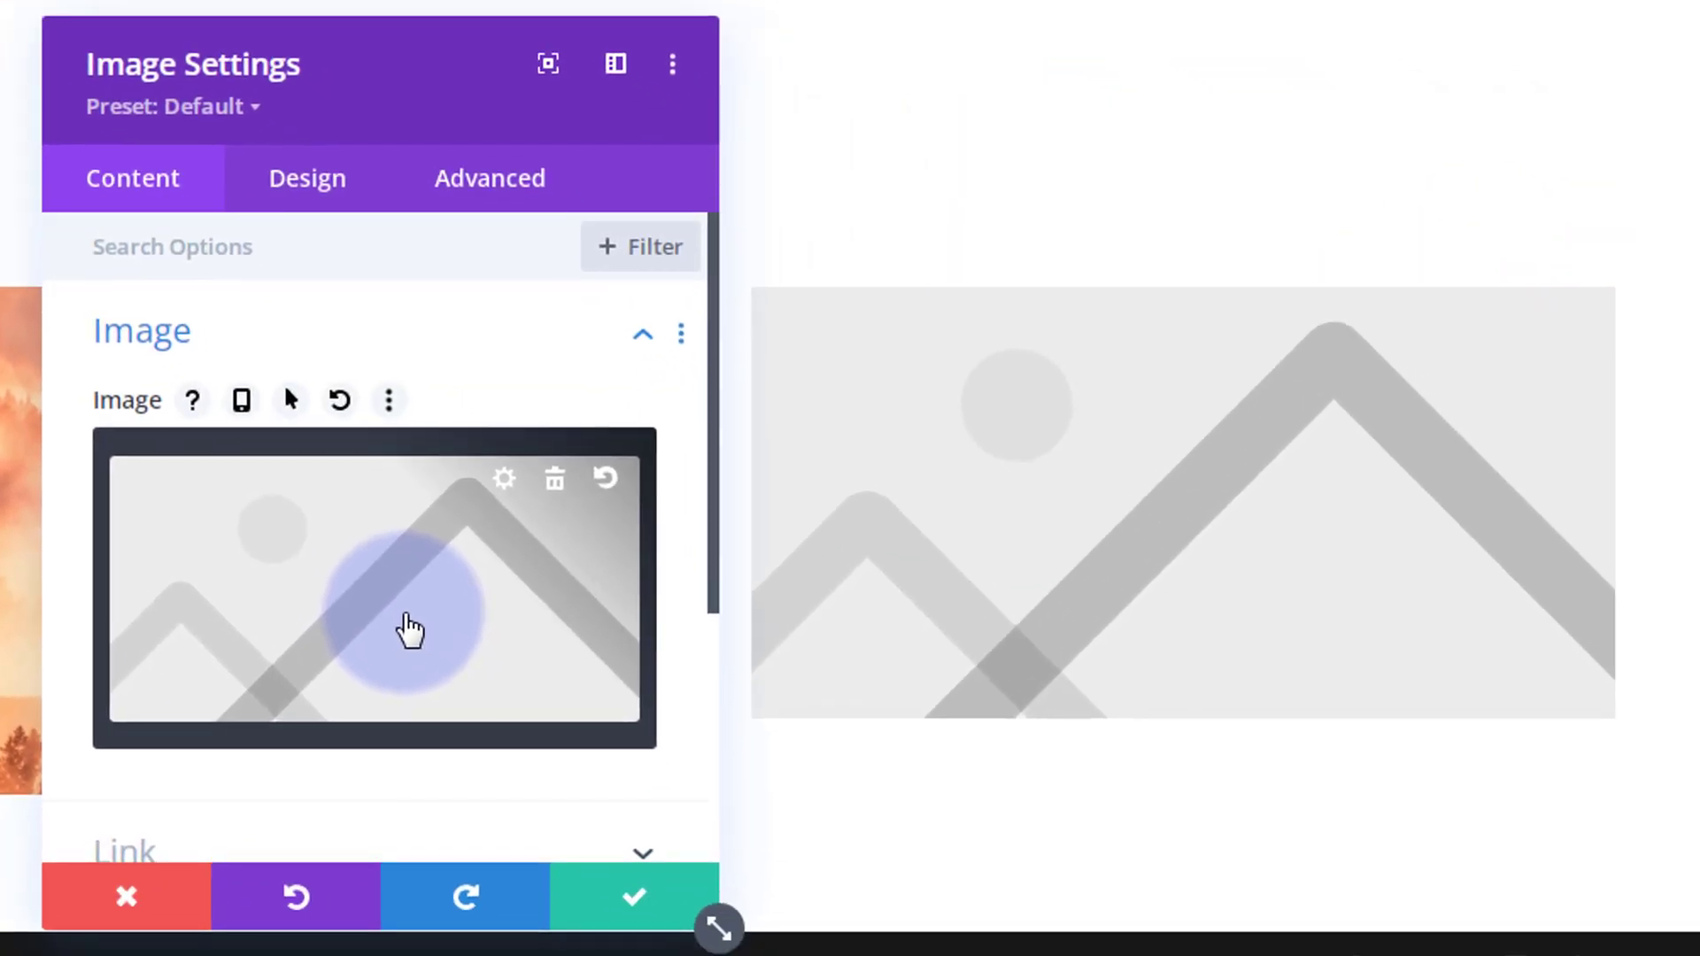
left_click(410, 631)
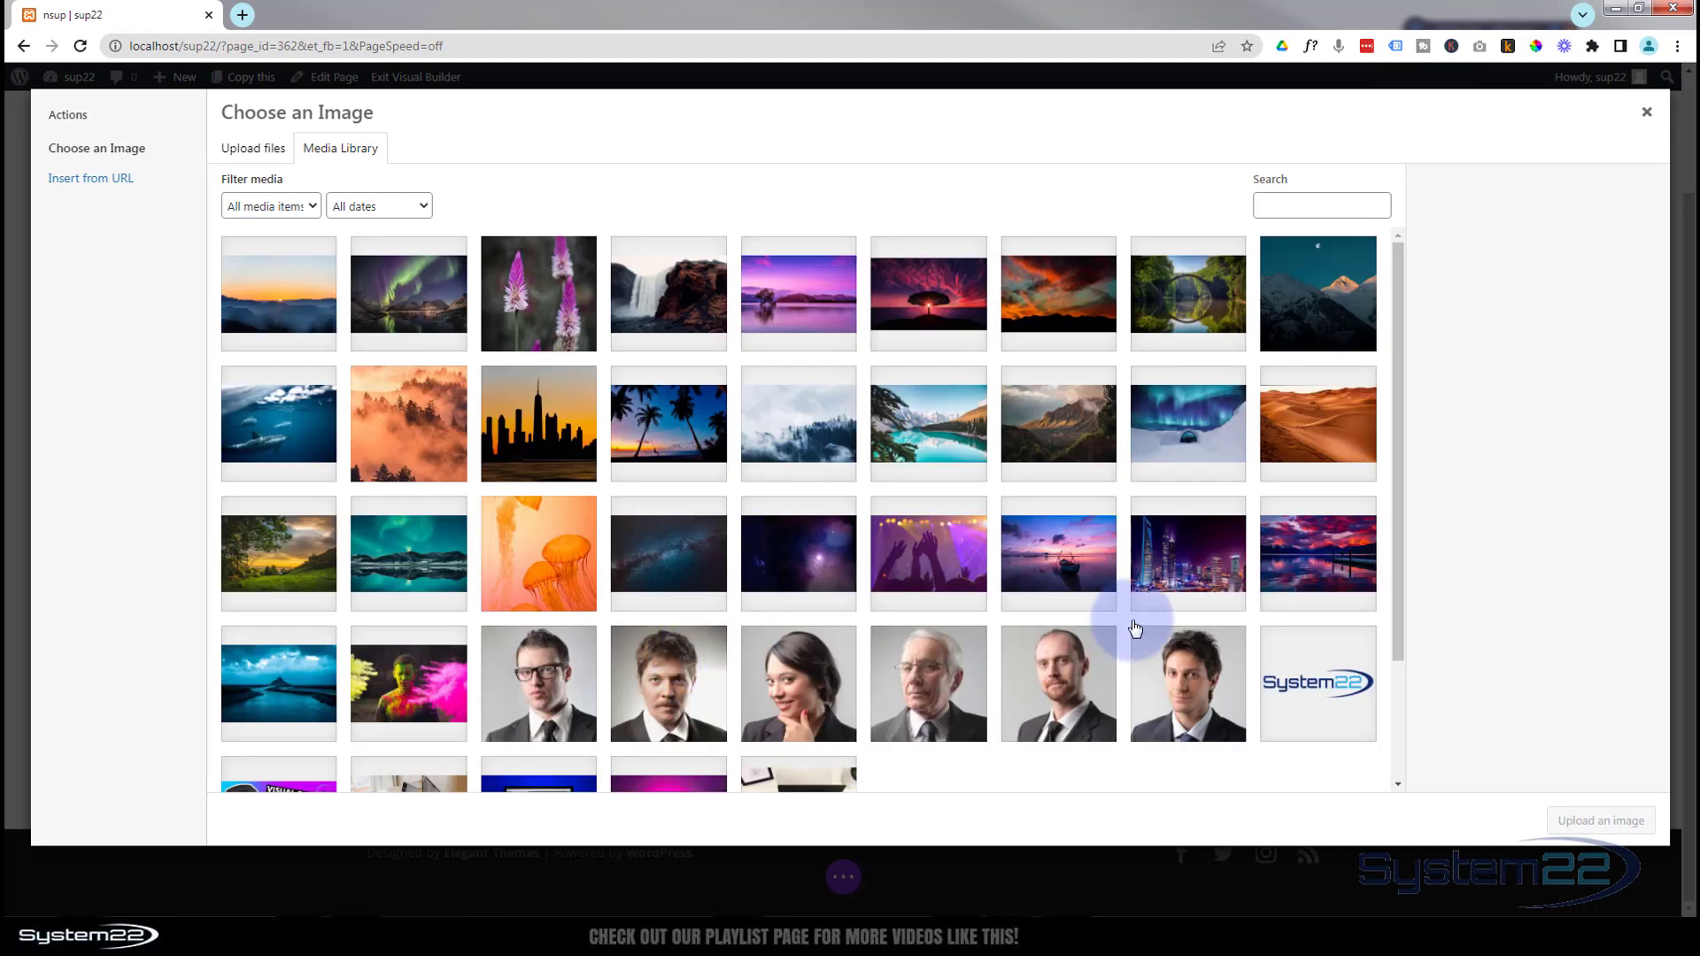
left_click(1187, 571)
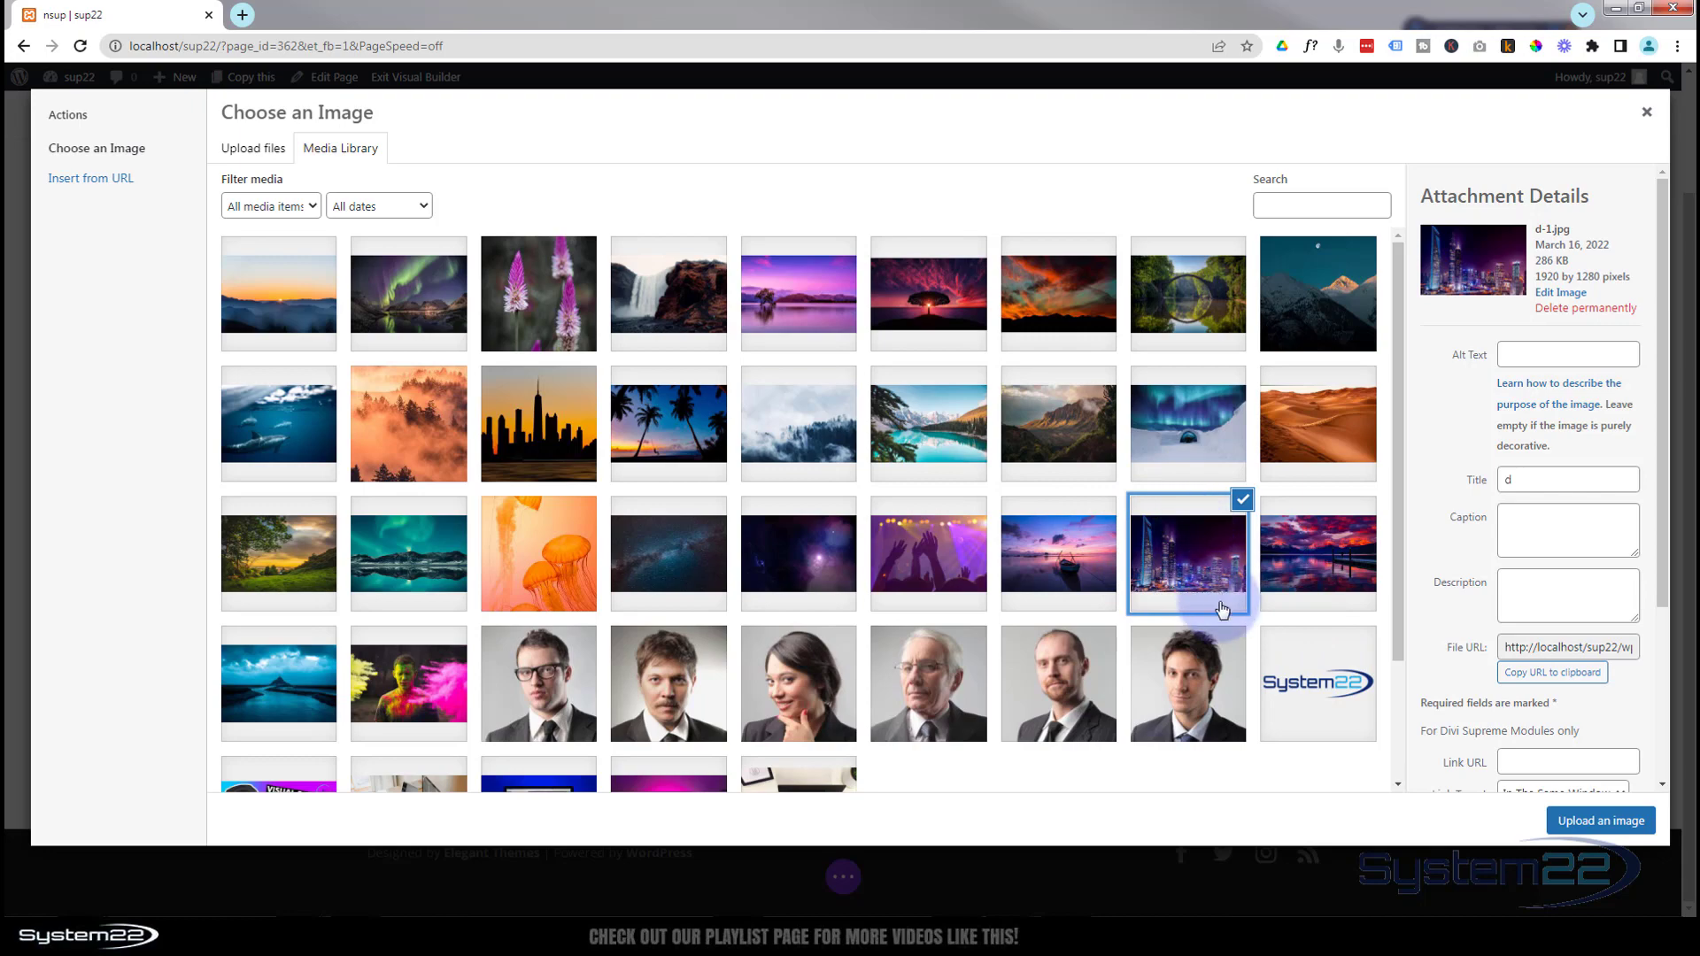
left_click(1597, 821)
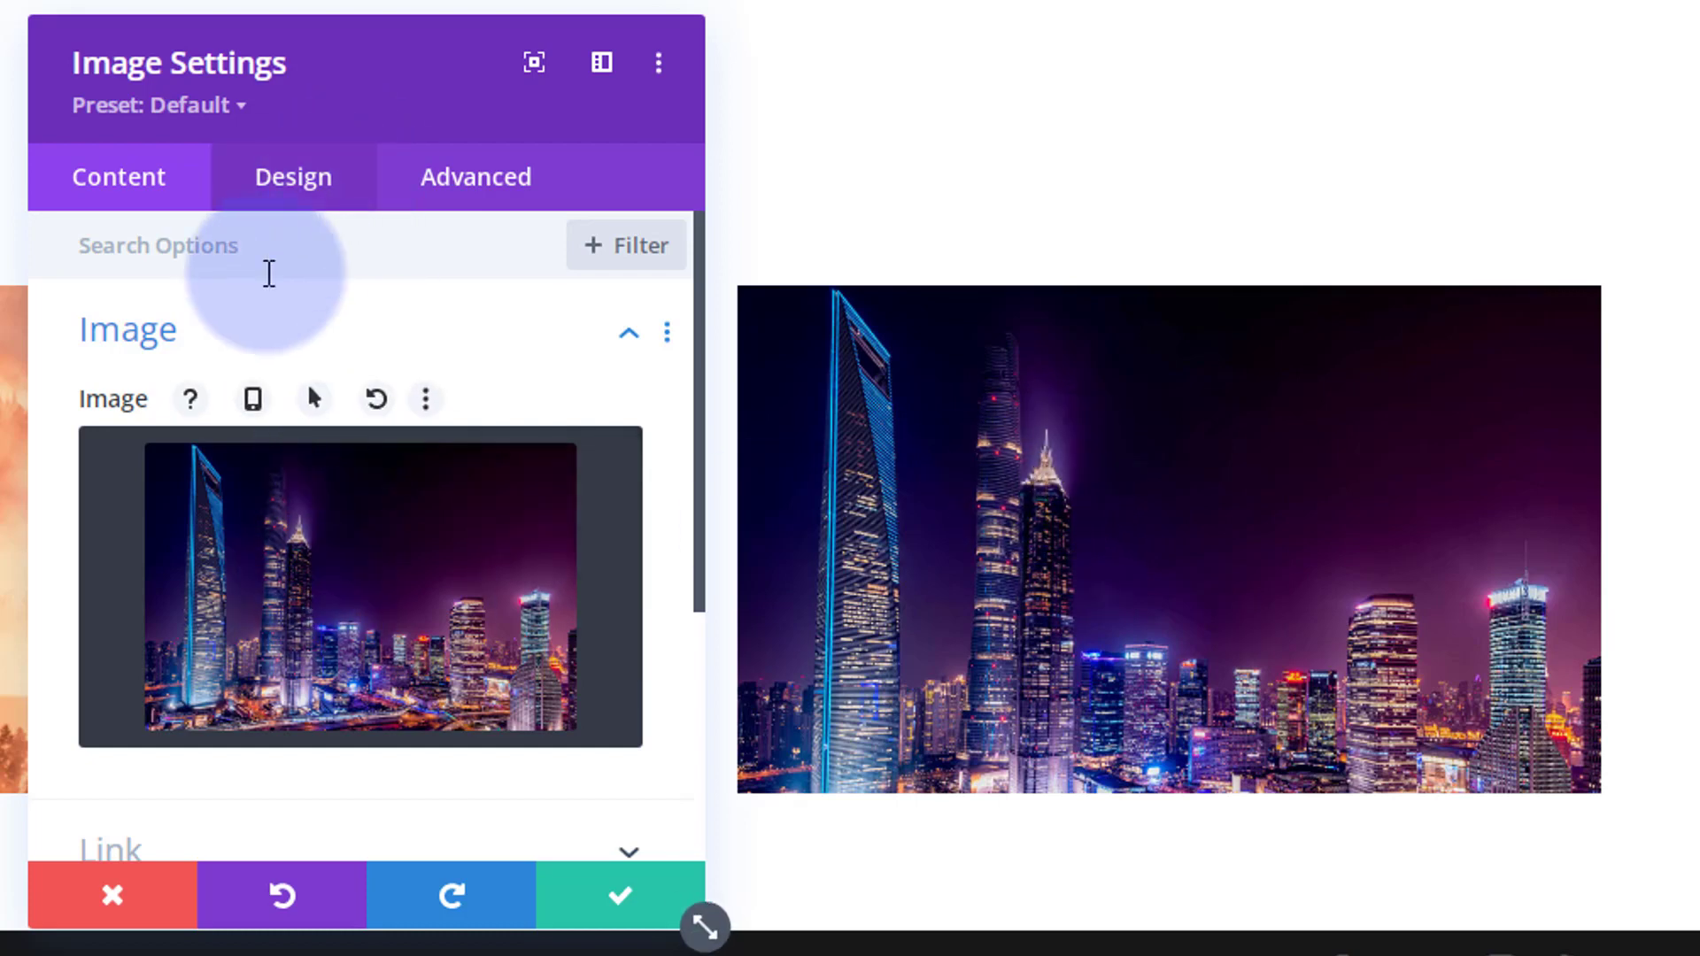
Turn on Open in Lightbox in the city skyline image's link options
scroll(278, 363, "down", 4)
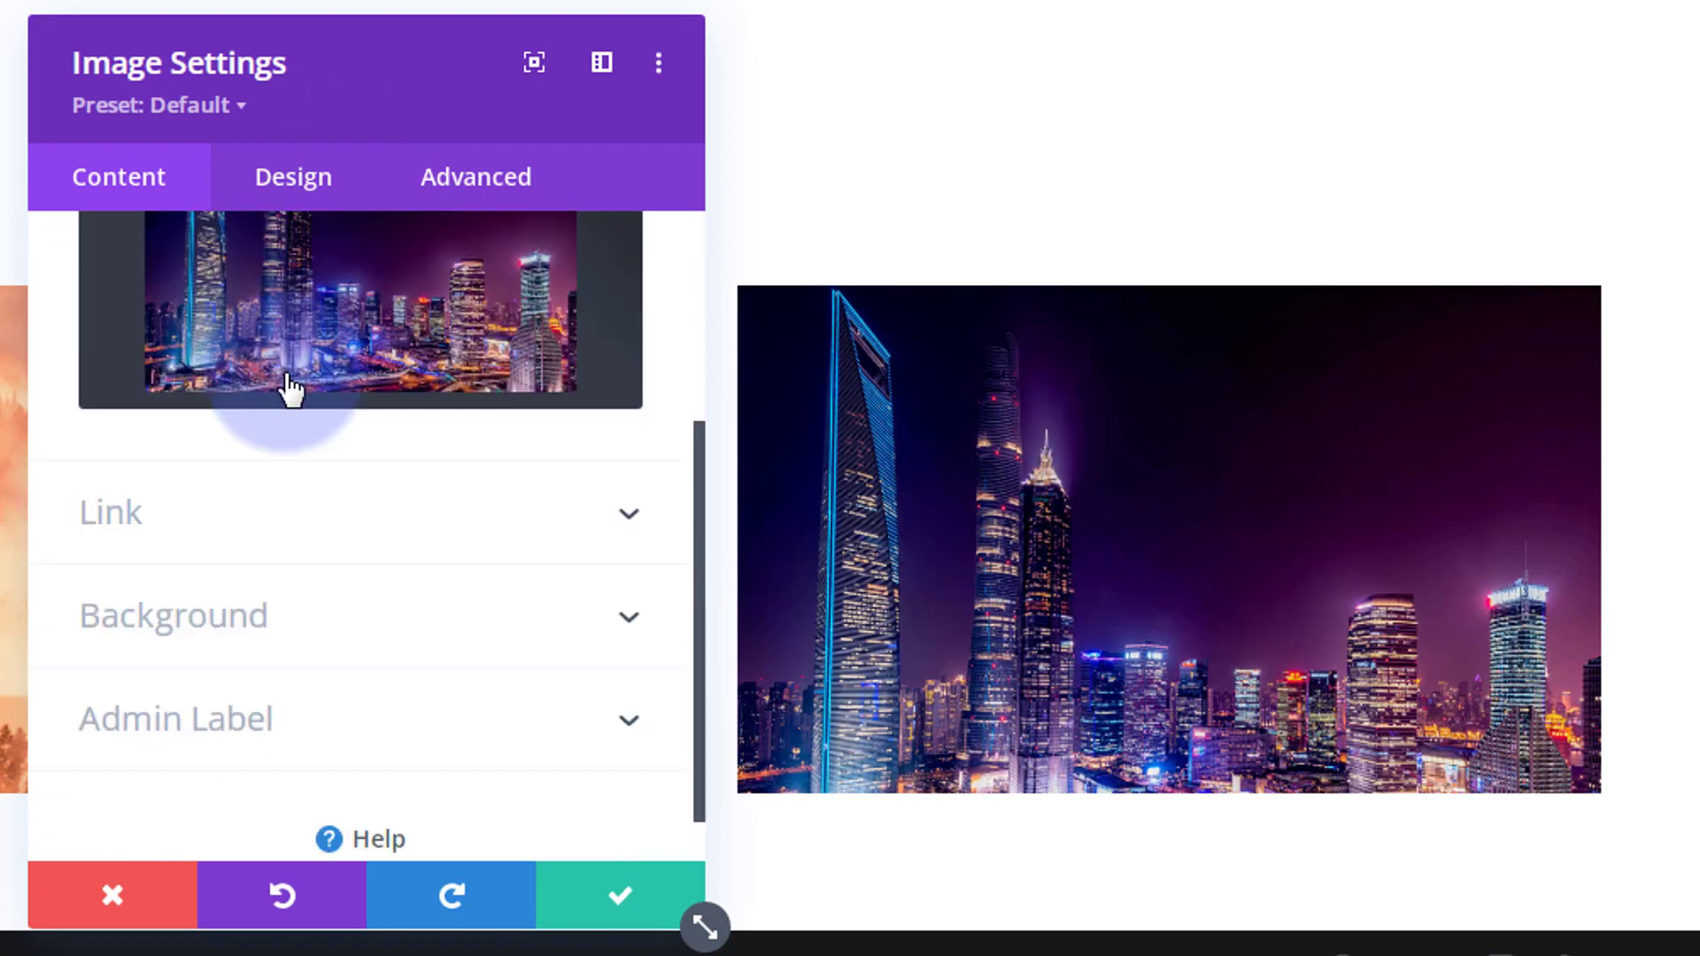
left_click(258, 515)
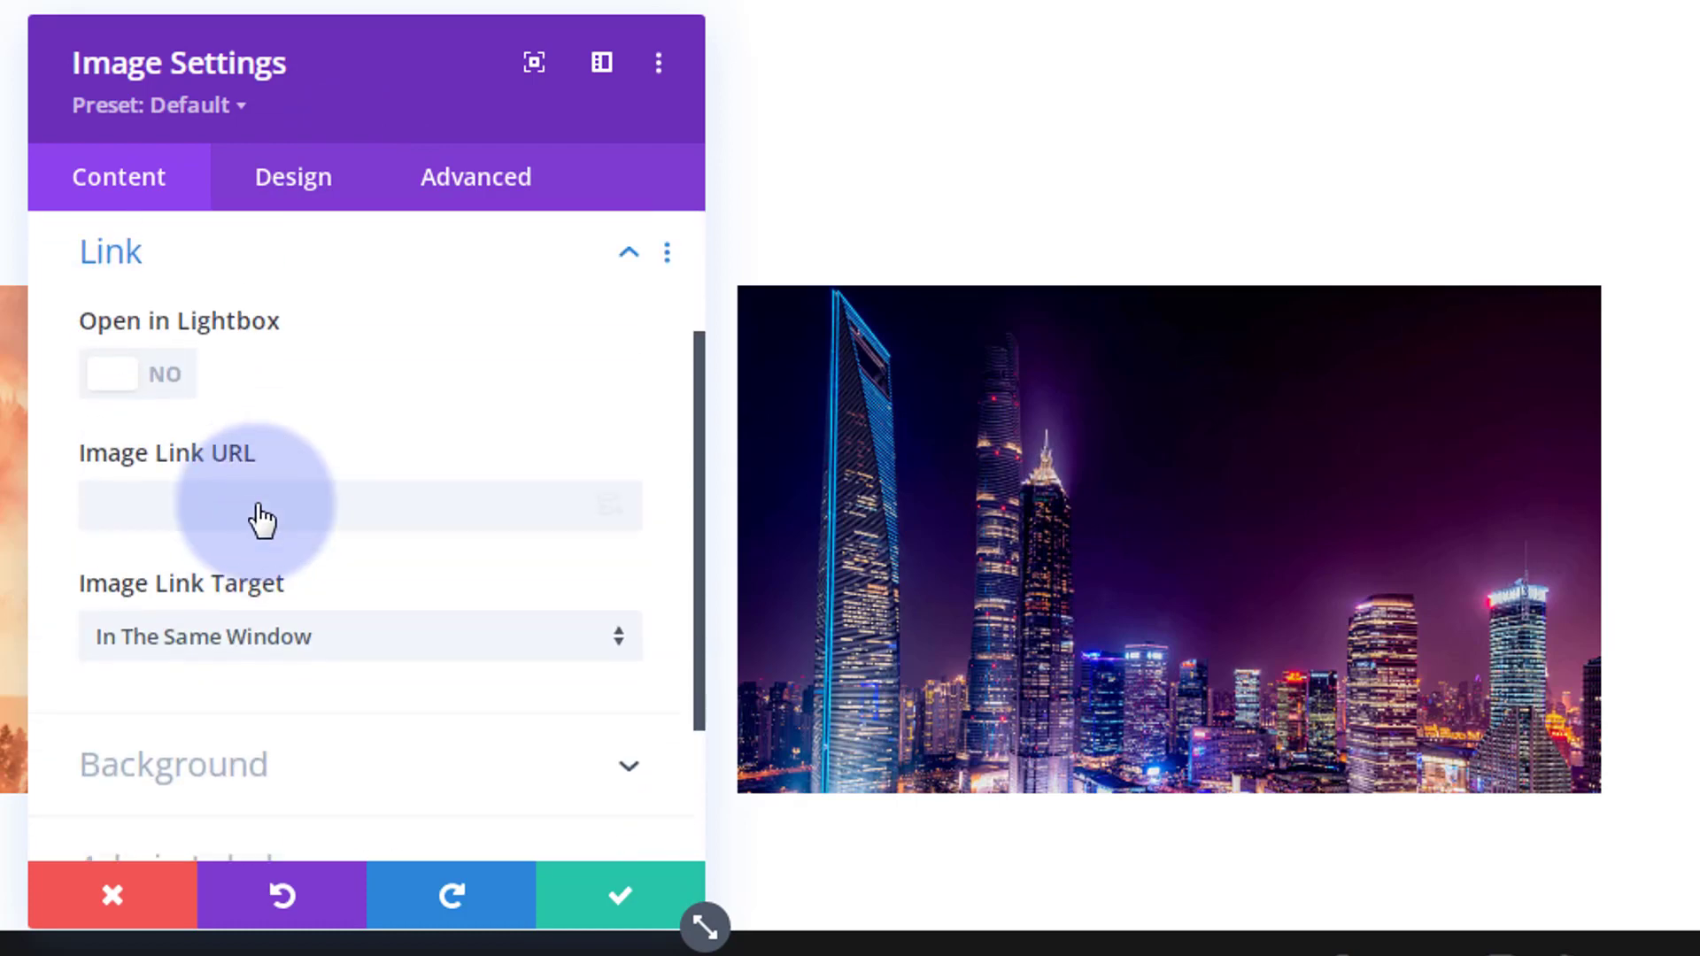
left_click(168, 401)
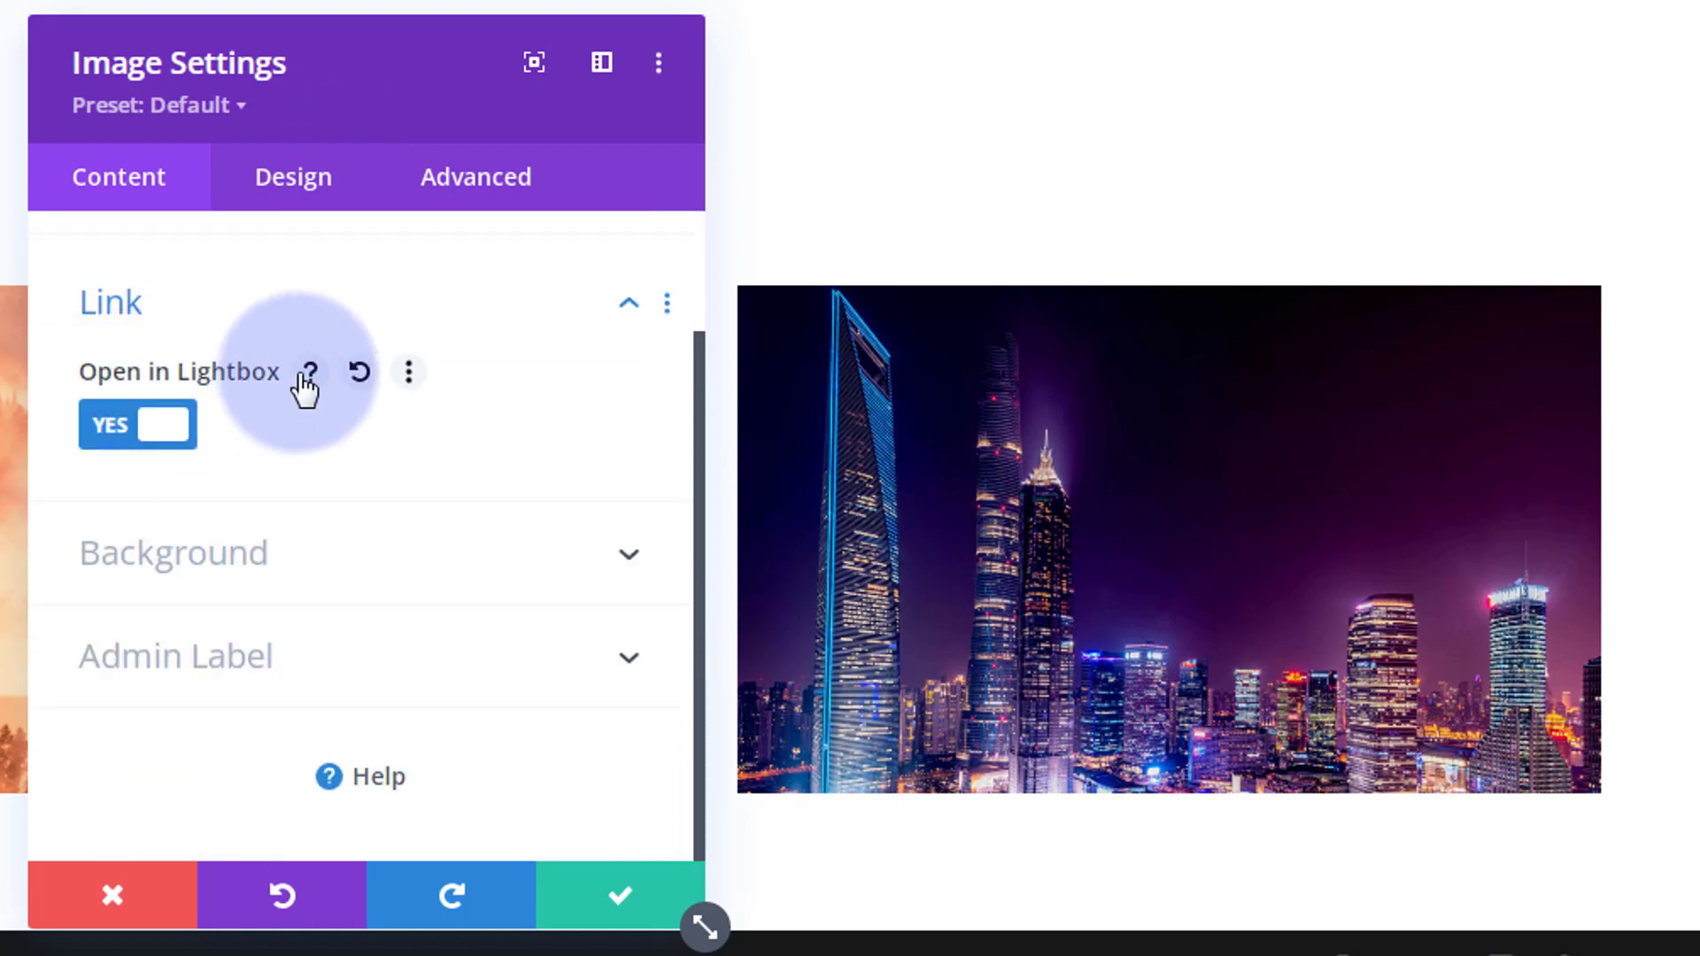
Scale the city skyline image to 400% both horizontally and vertically with its Transform options
left_click(299, 184)
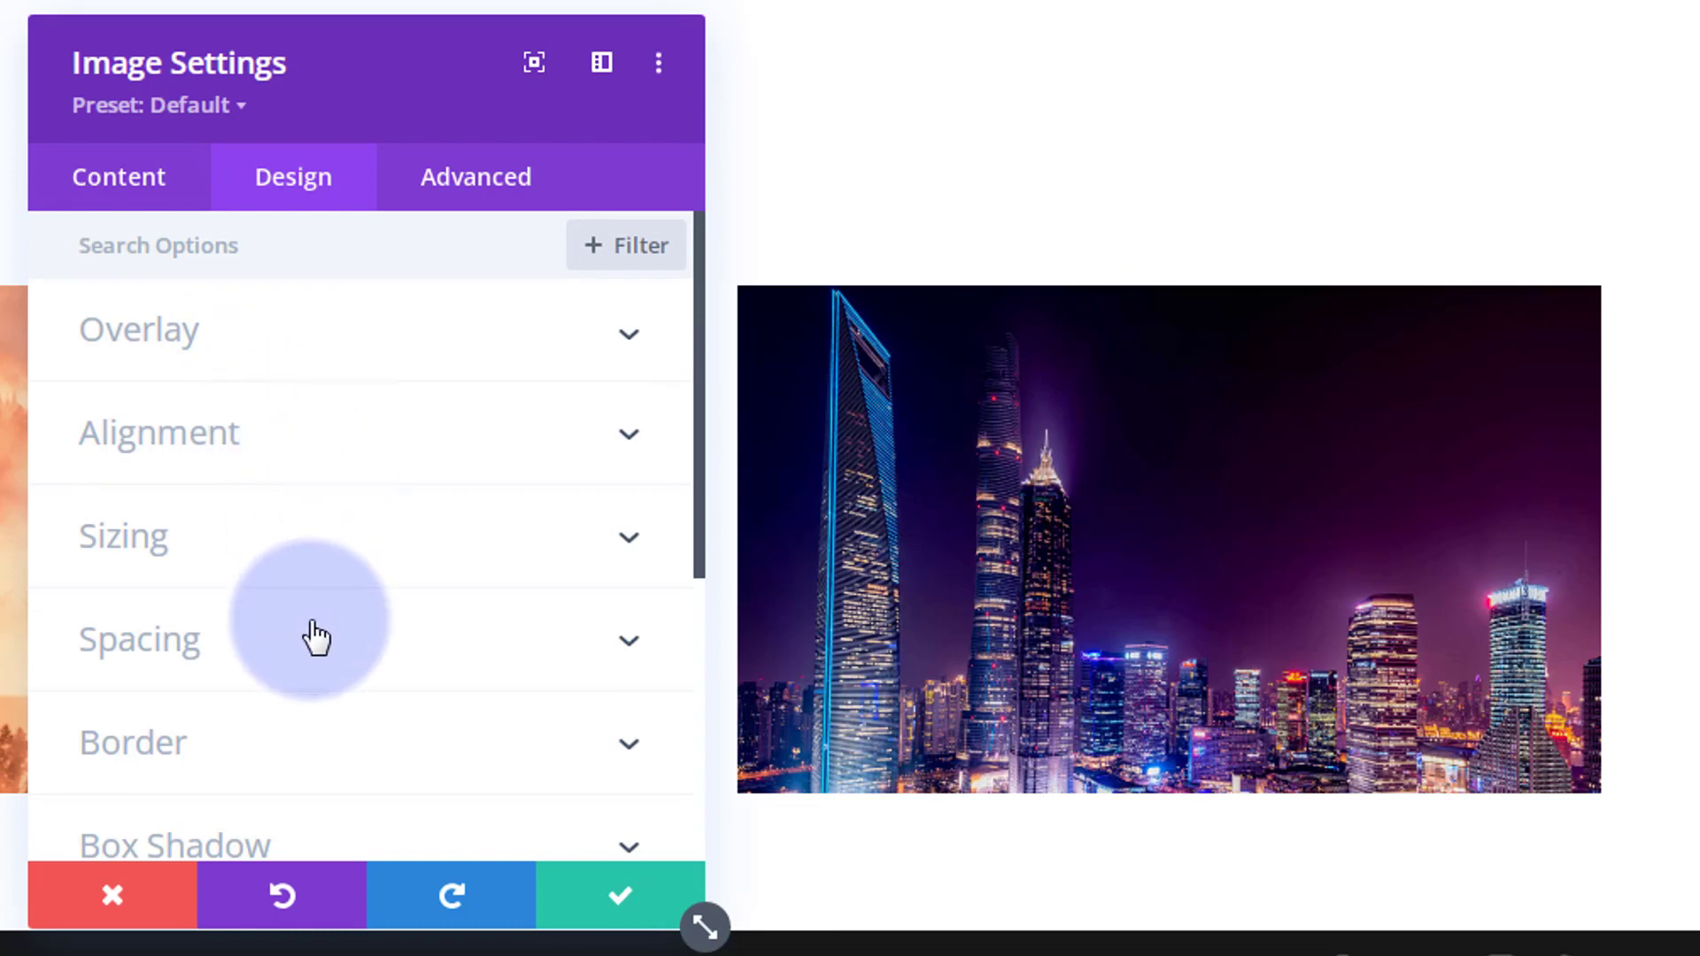
scroll(316, 635, "down", 5)
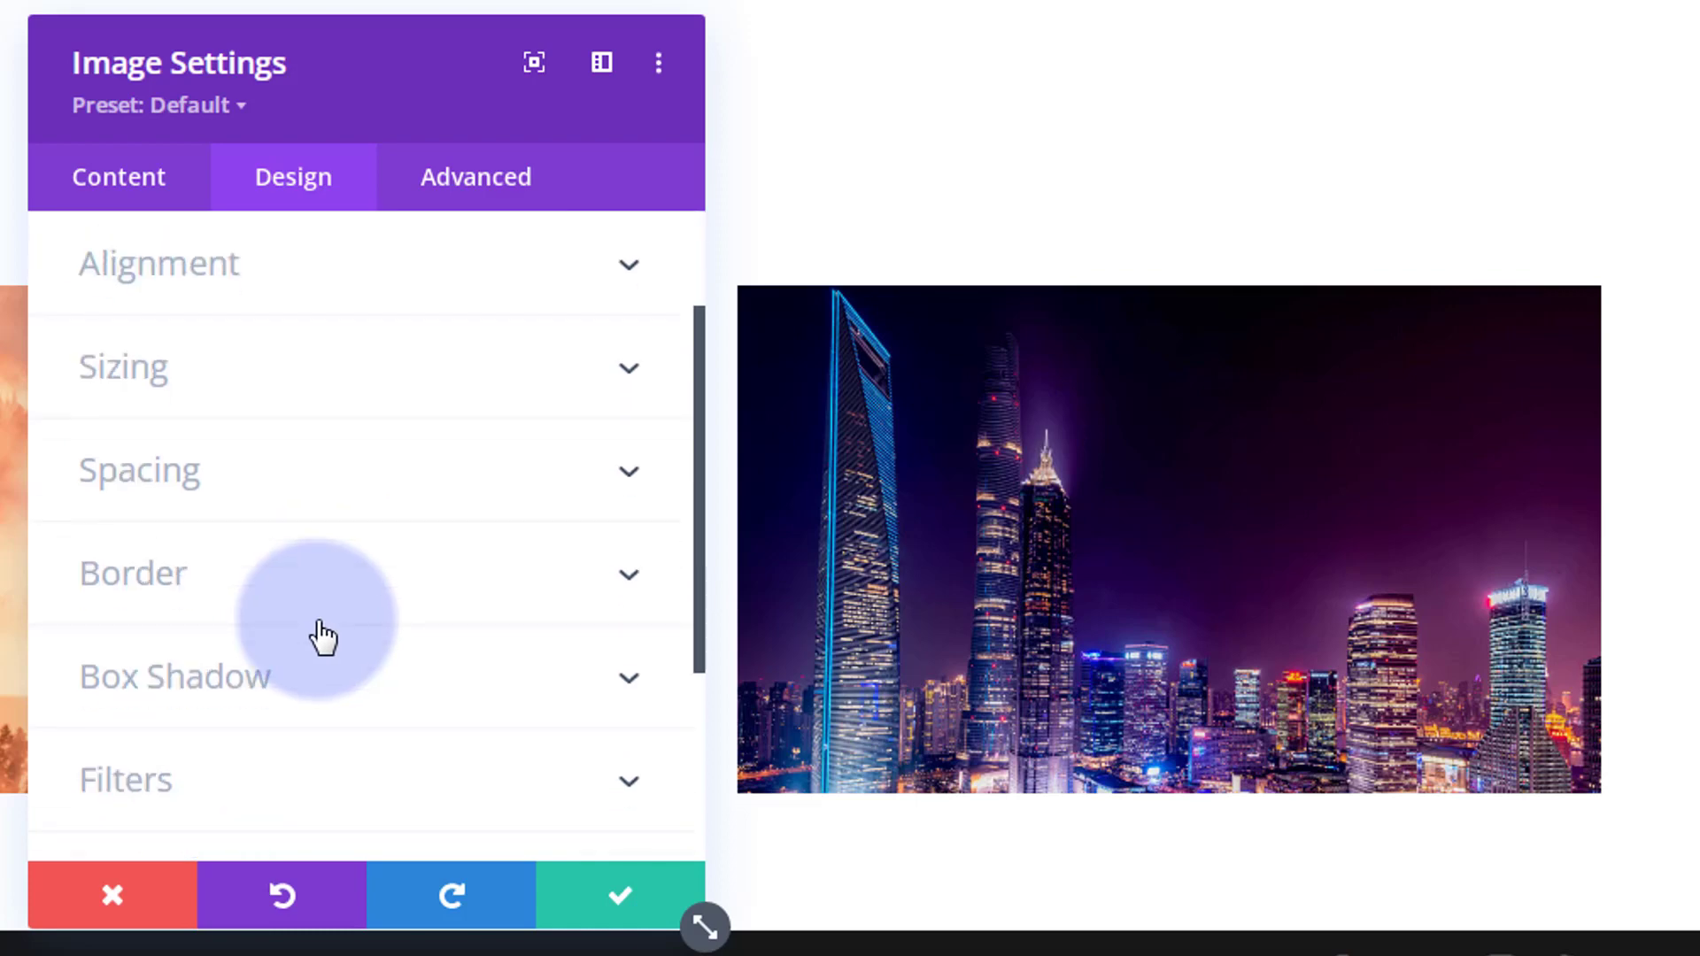
scroll(323, 636, "down", 1)
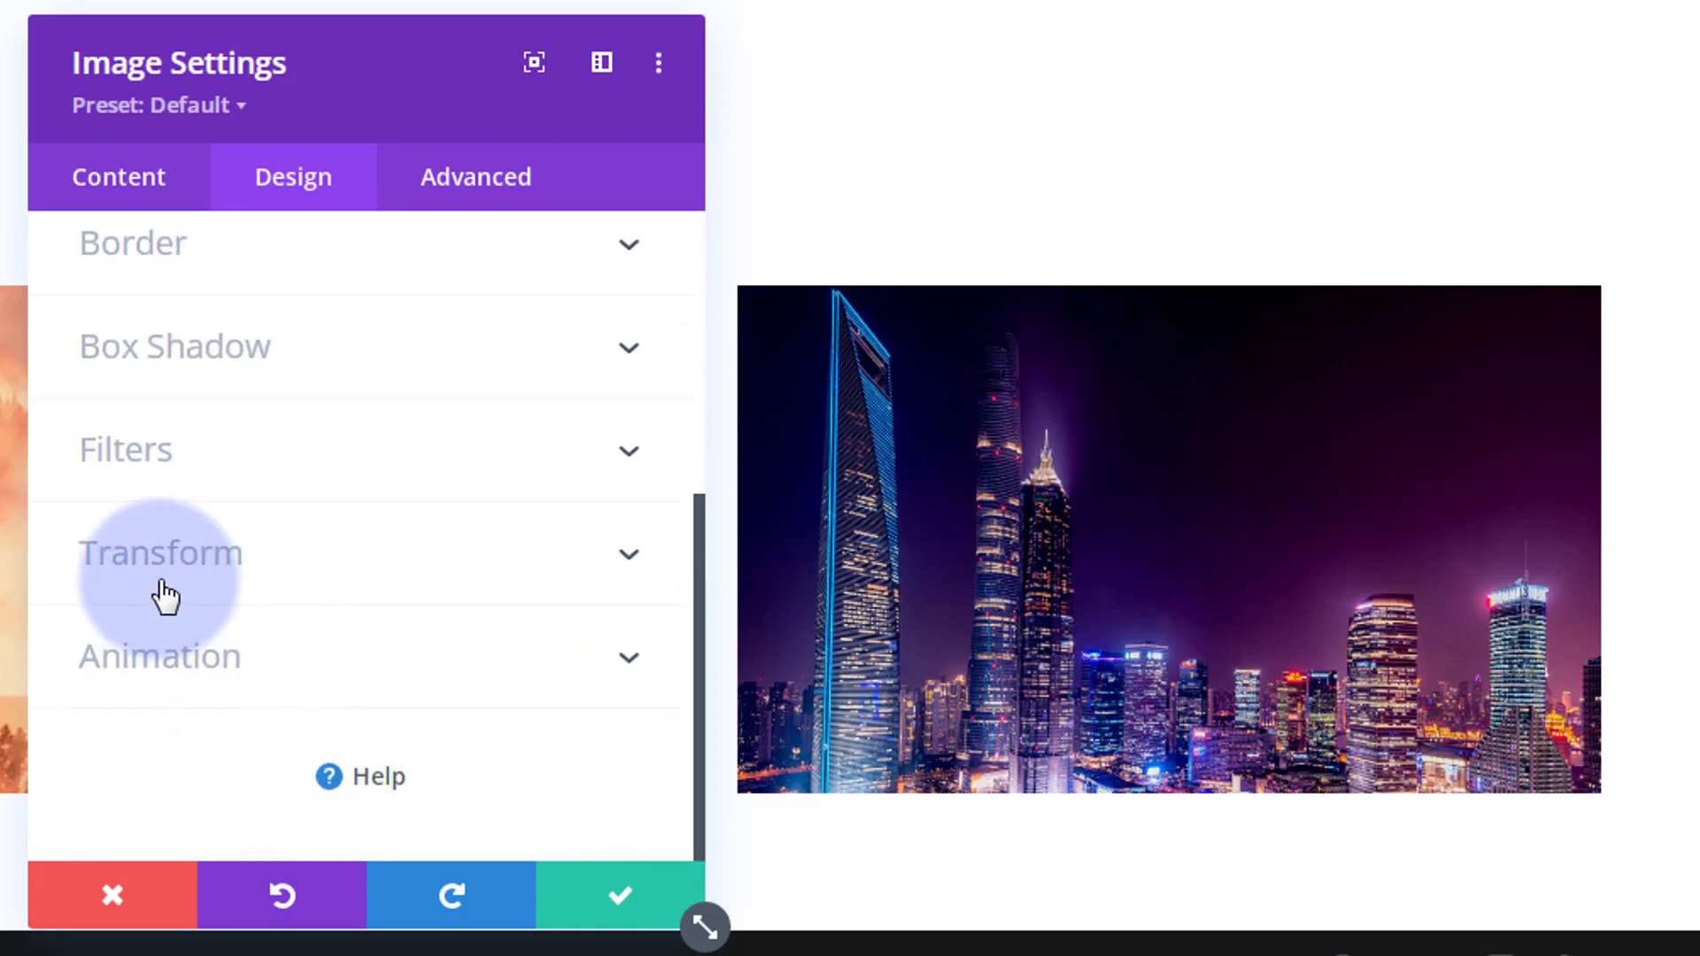
left_click(335, 591)
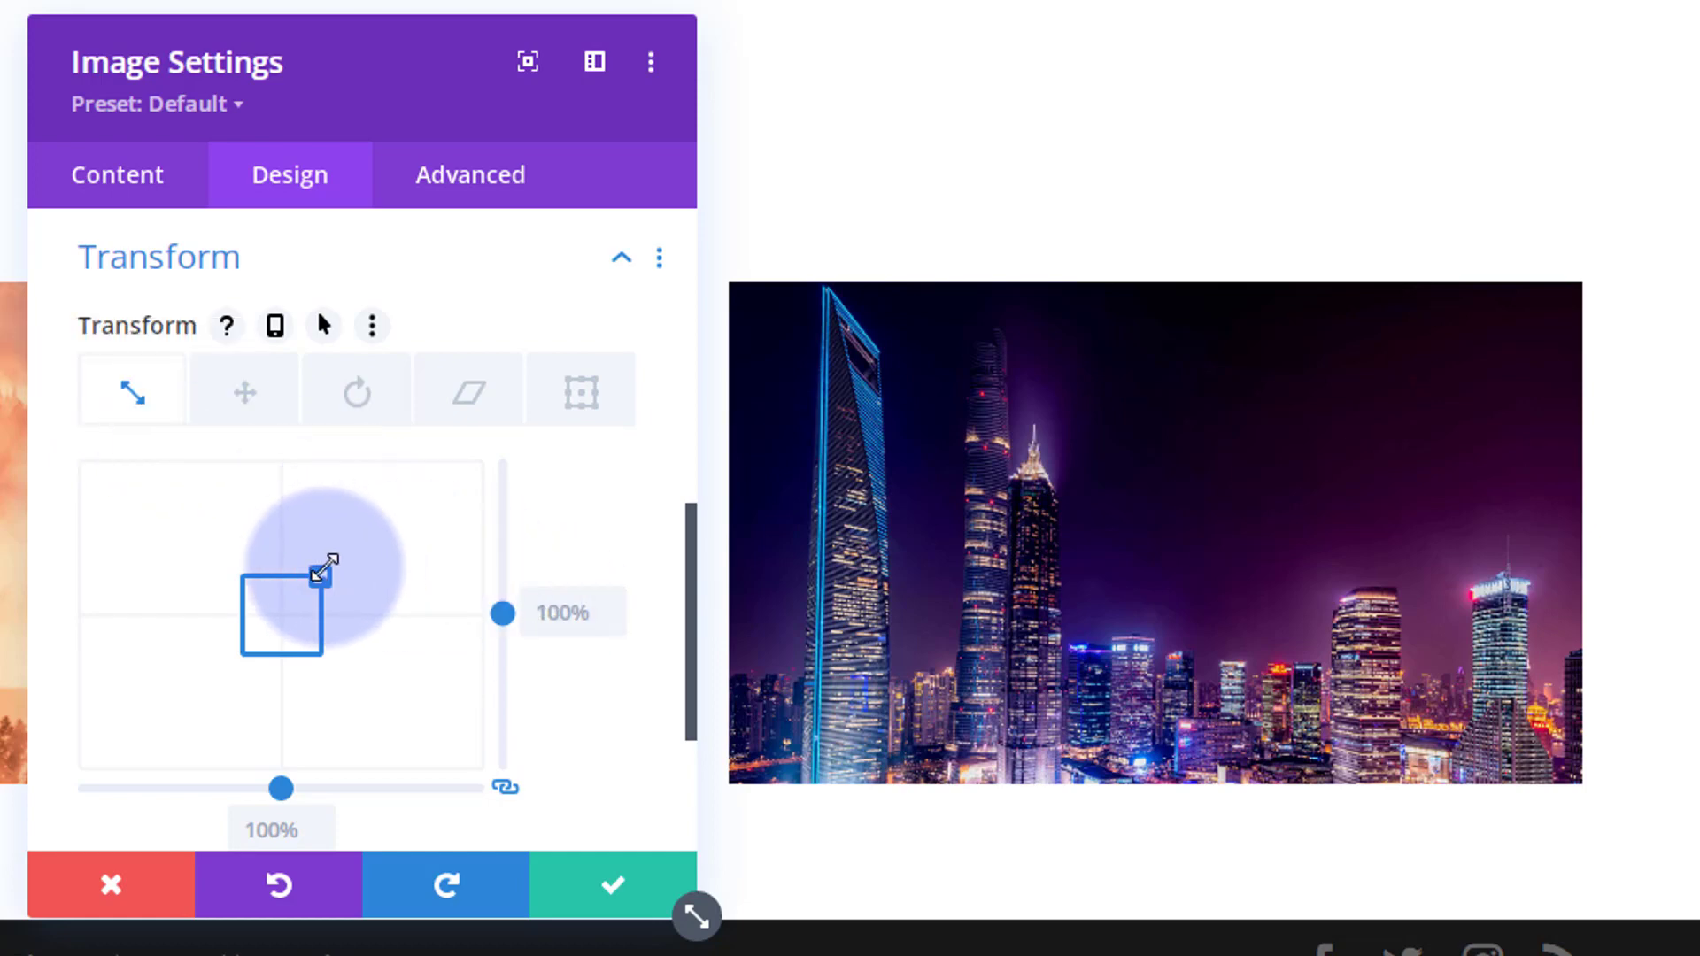
left_click_drag(333, 563, 479, 512)
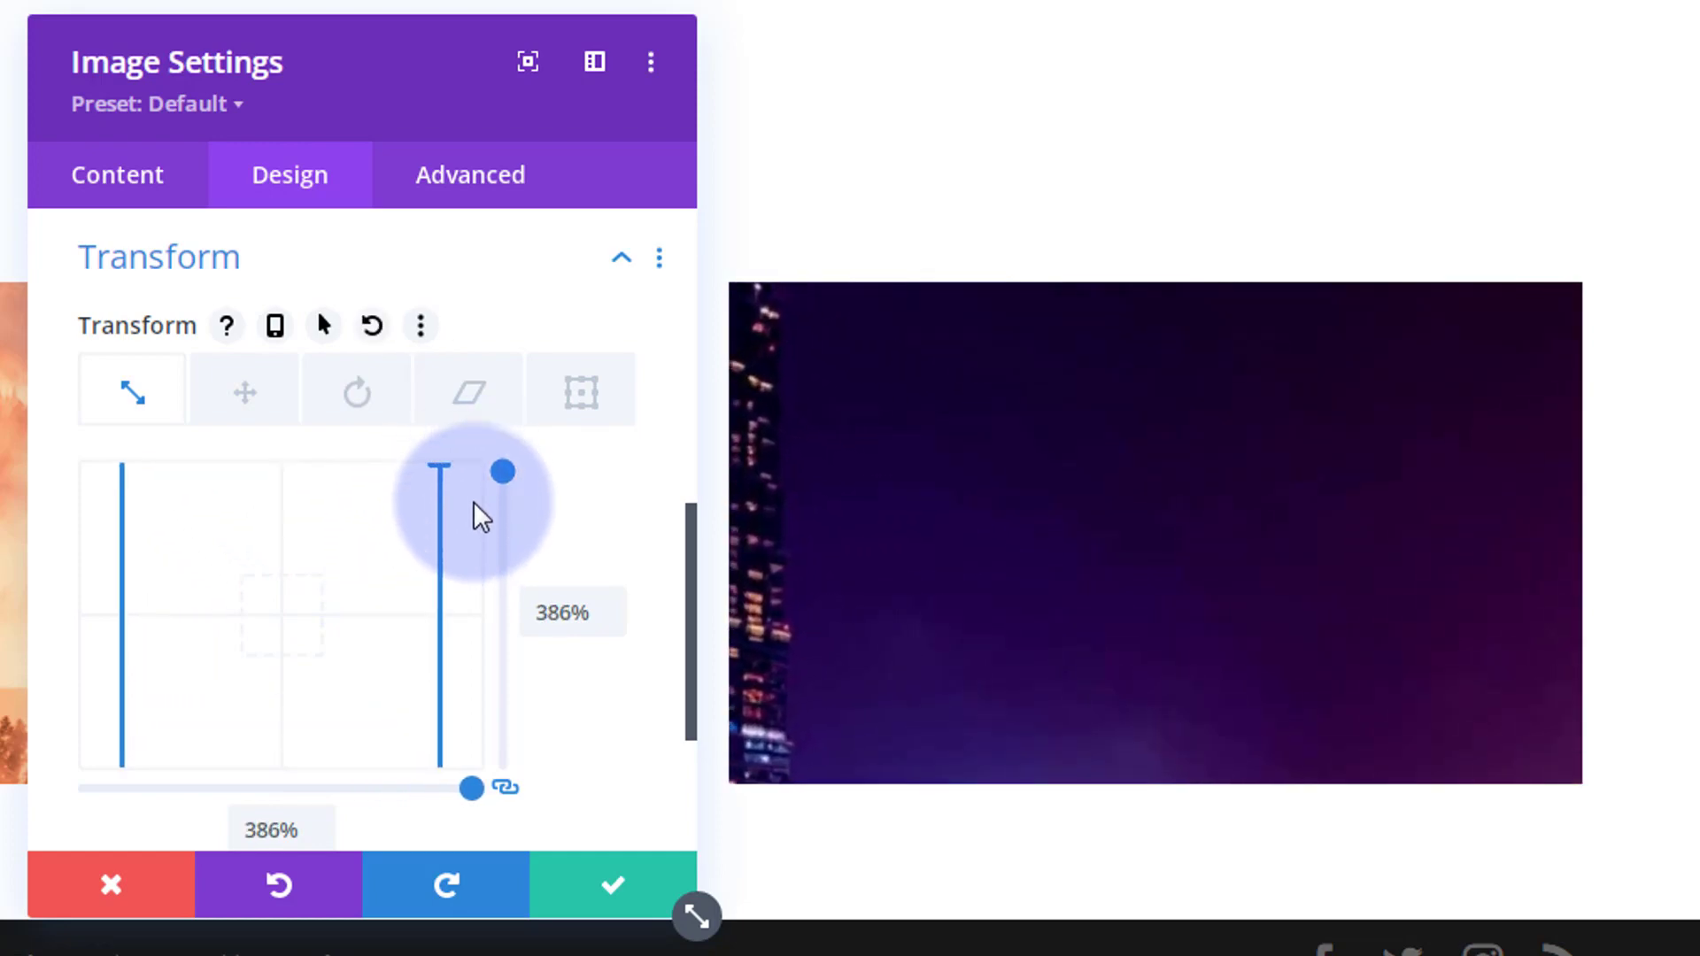
left_click_drag(534, 604, 571, 608)
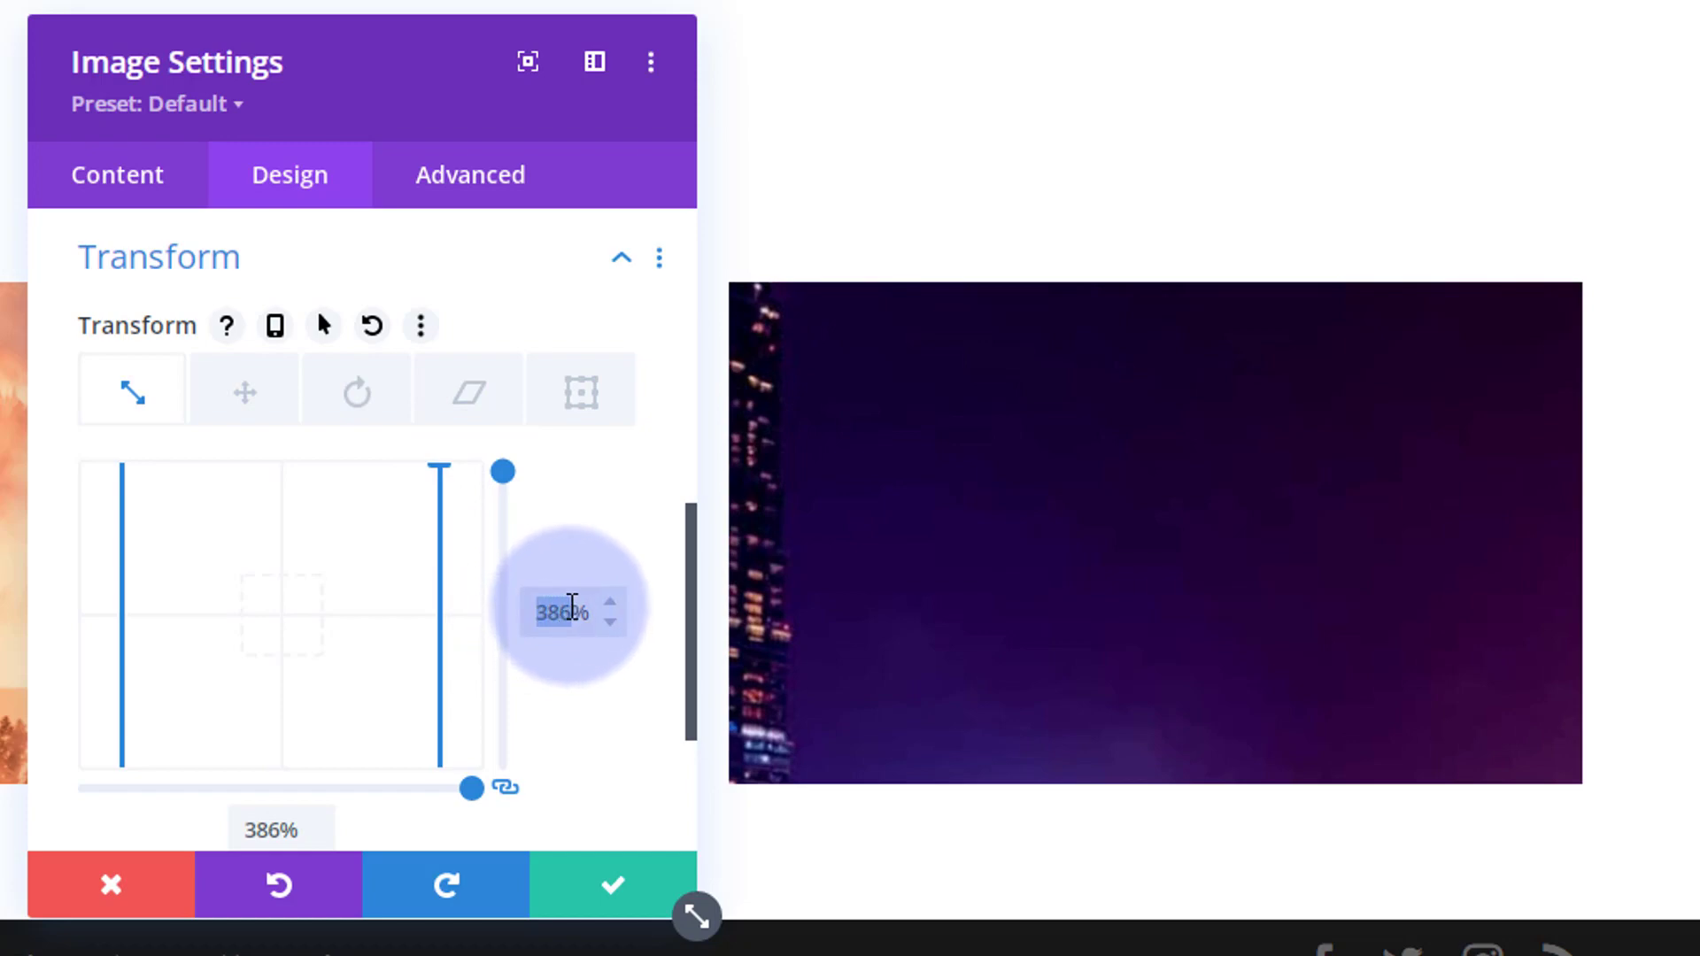
type("400")
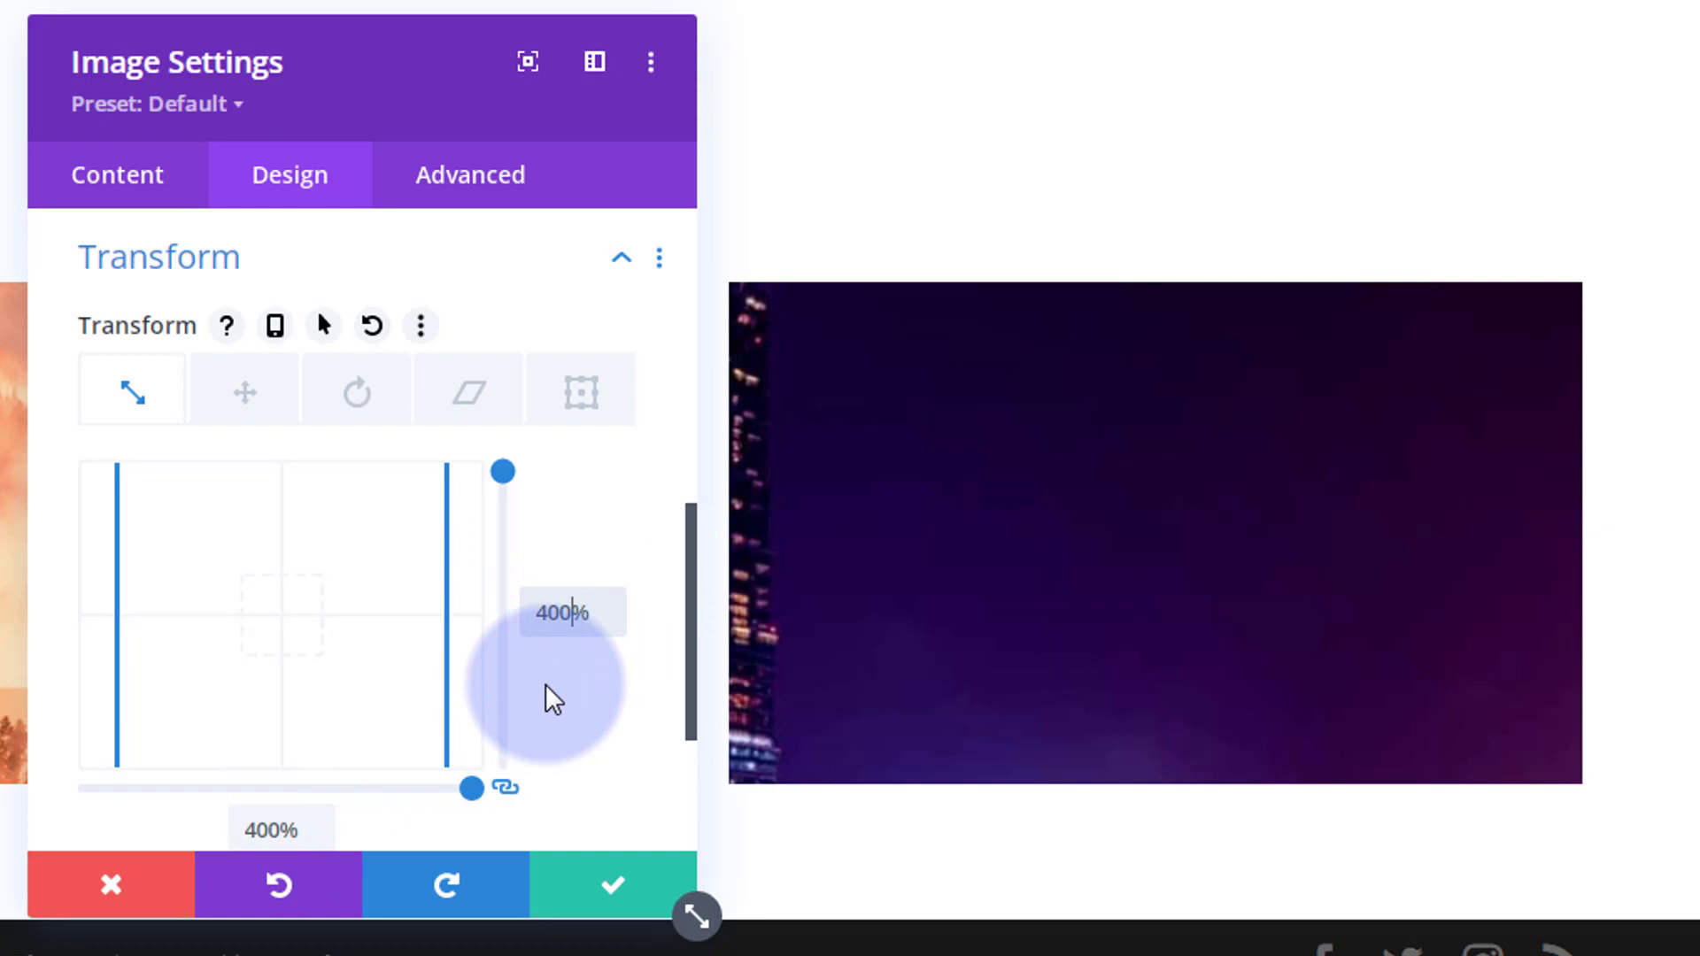
Translate the enlarged city image 82px horizontally and 55px vertically so the skyscraper tops come into the frame
left_click(249, 409)
left_click(280, 618)
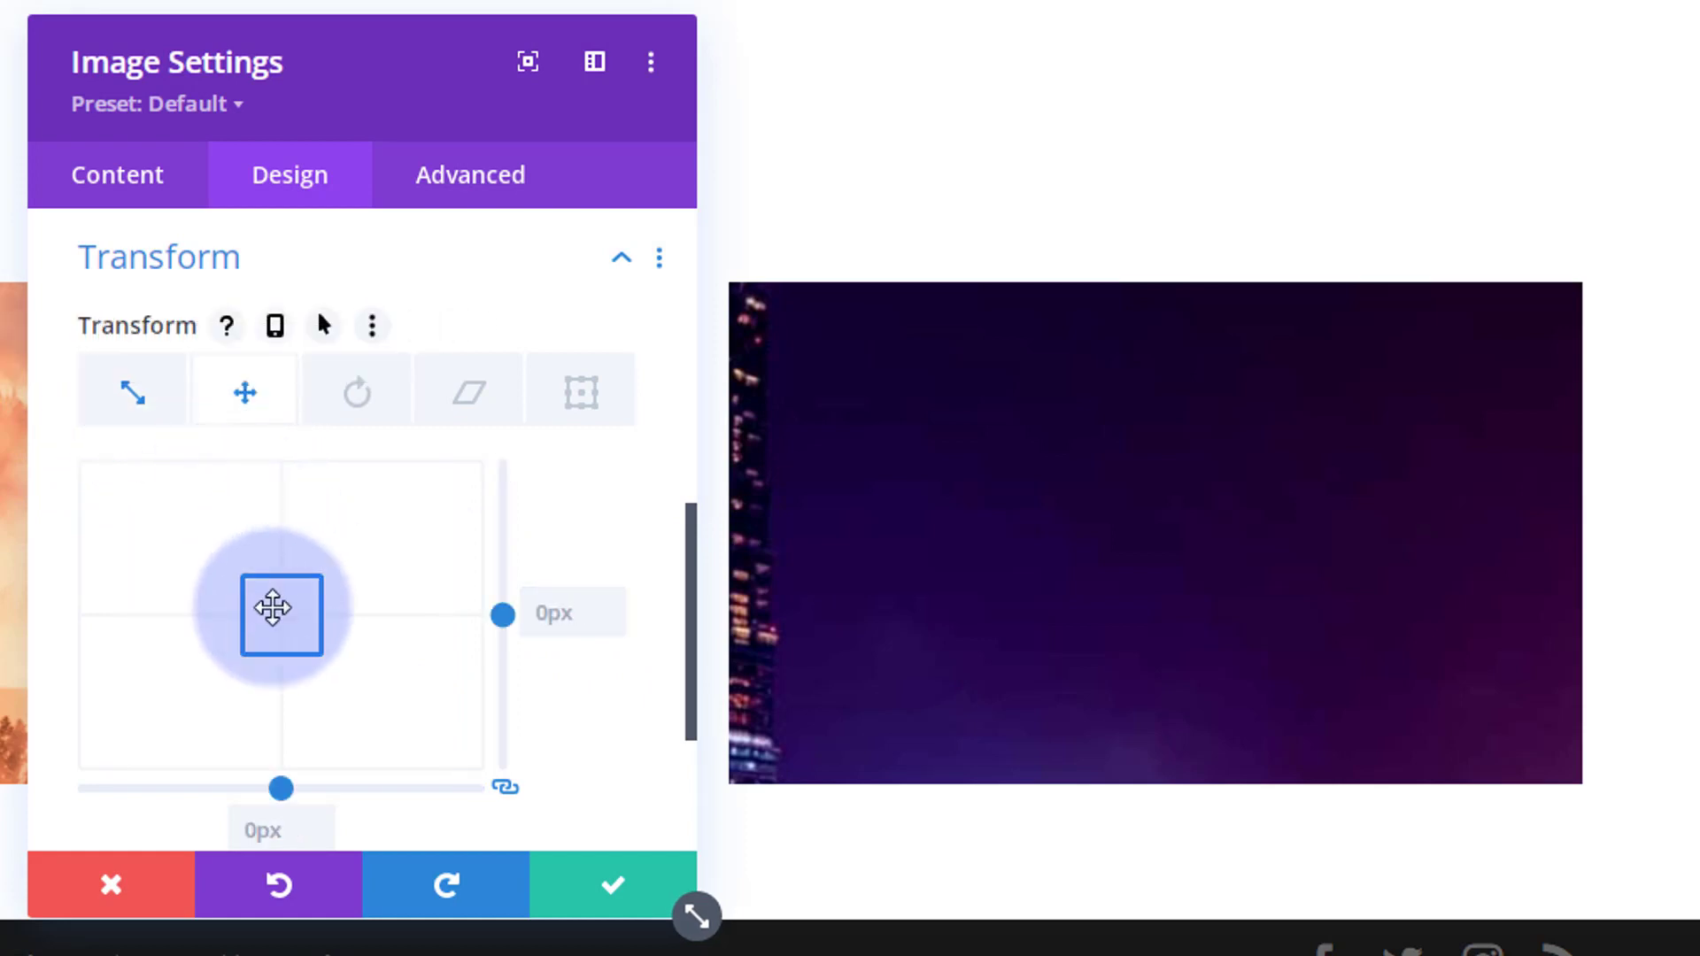
left_click_drag(279, 618, 311, 643)
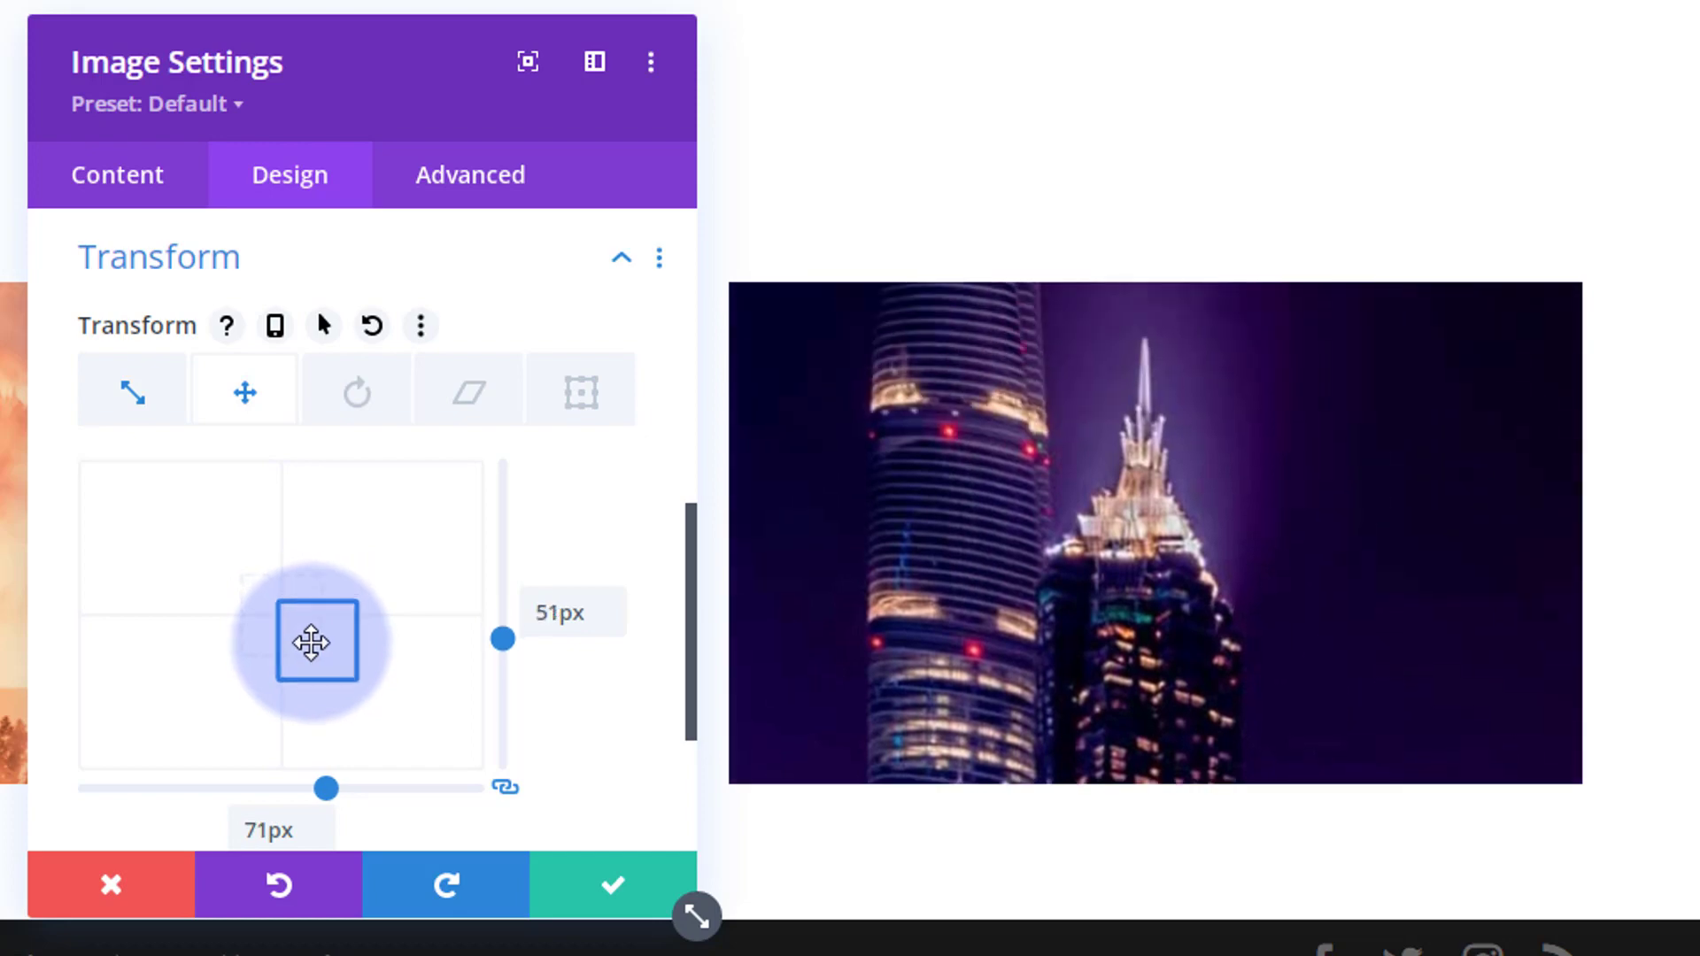
left_click_drag(311, 642, 338, 641)
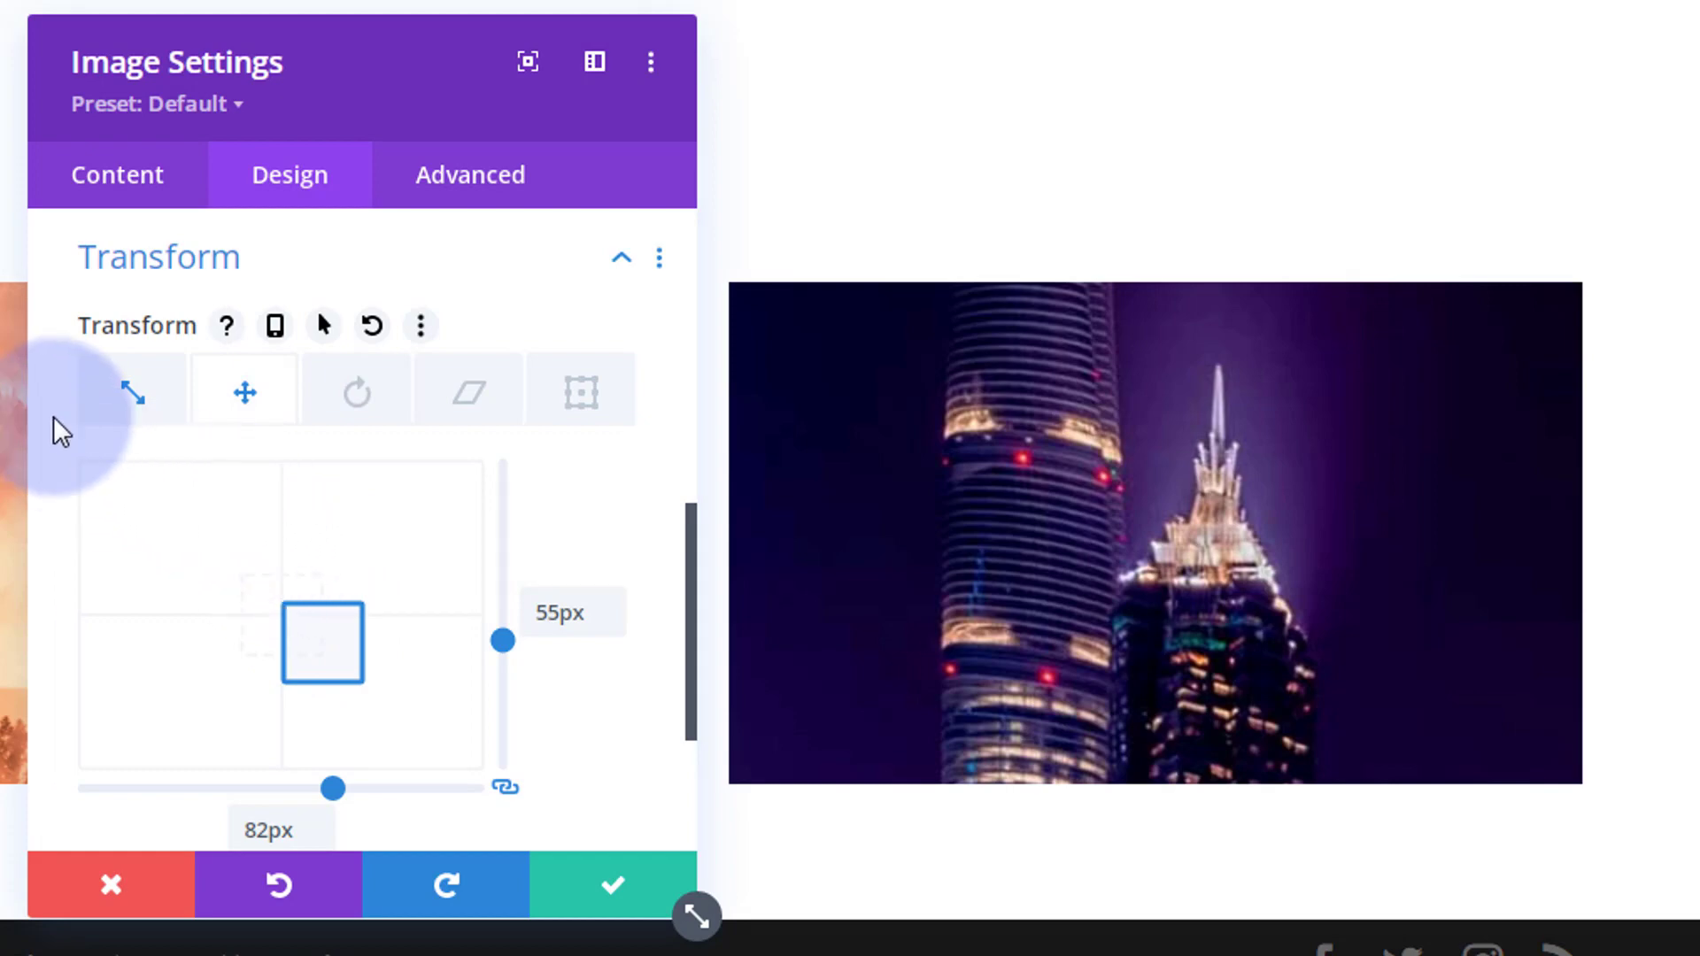
Enable hover values for the city skyline image's Transform and set its hover translation to 0px horizontally and vertically
left_click(324, 327)
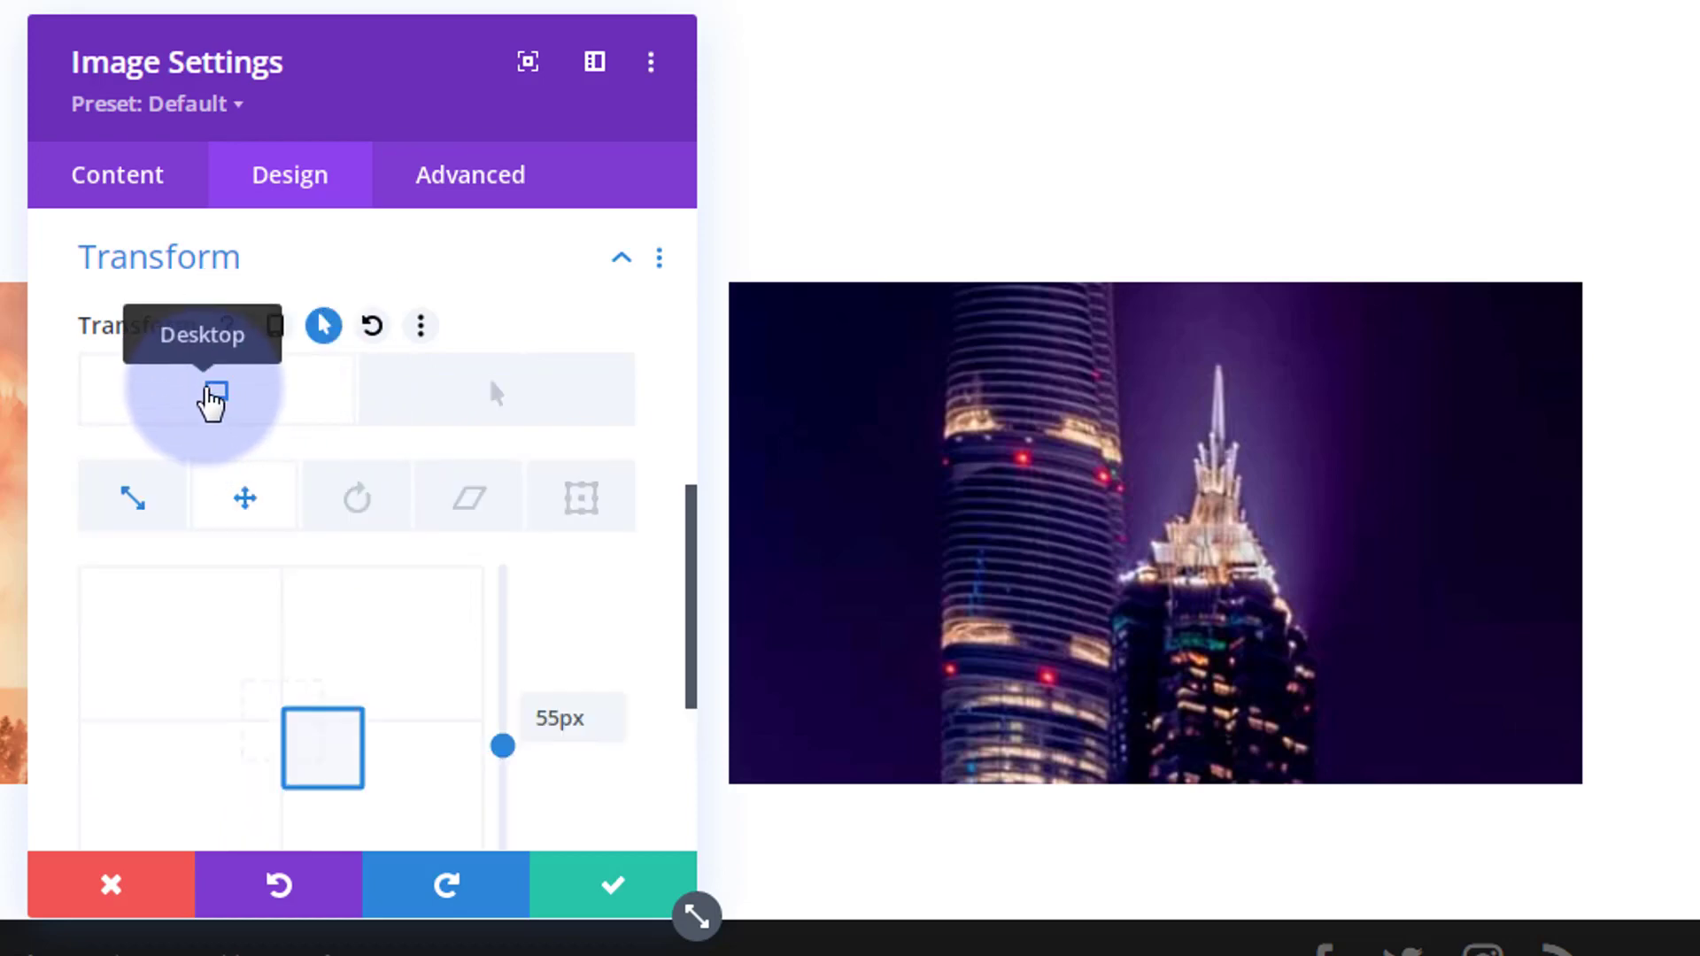
left_click(454, 416)
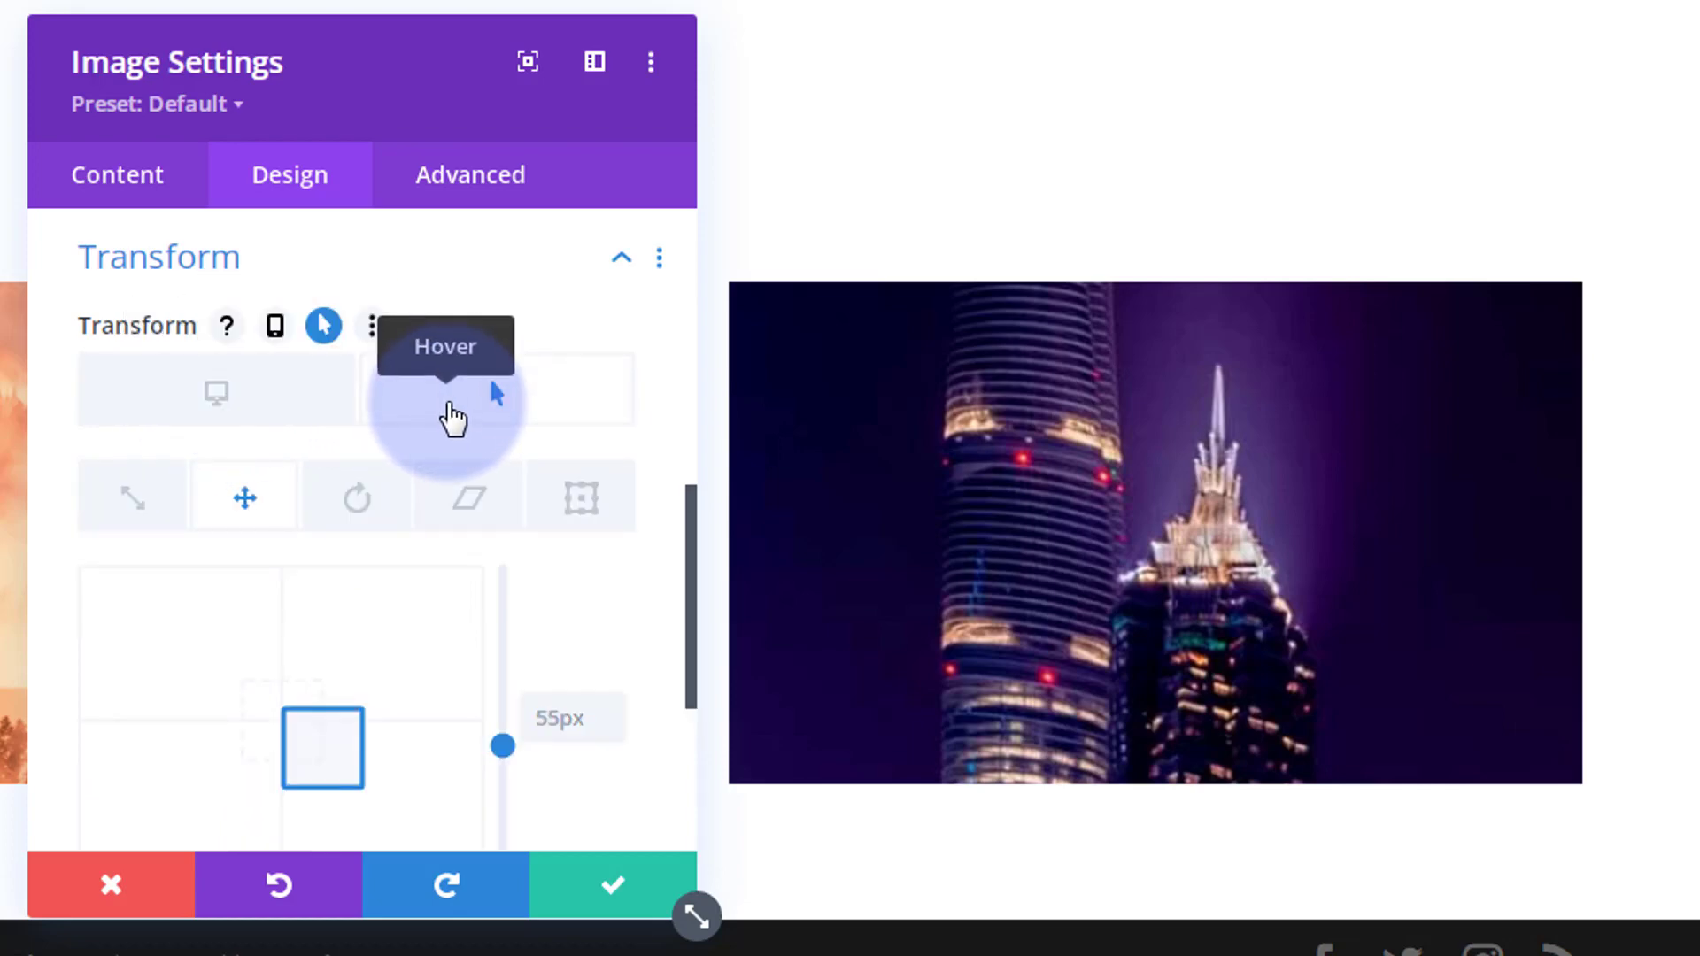
left_click(448, 344)
scroll(454, 354, "down", 2)
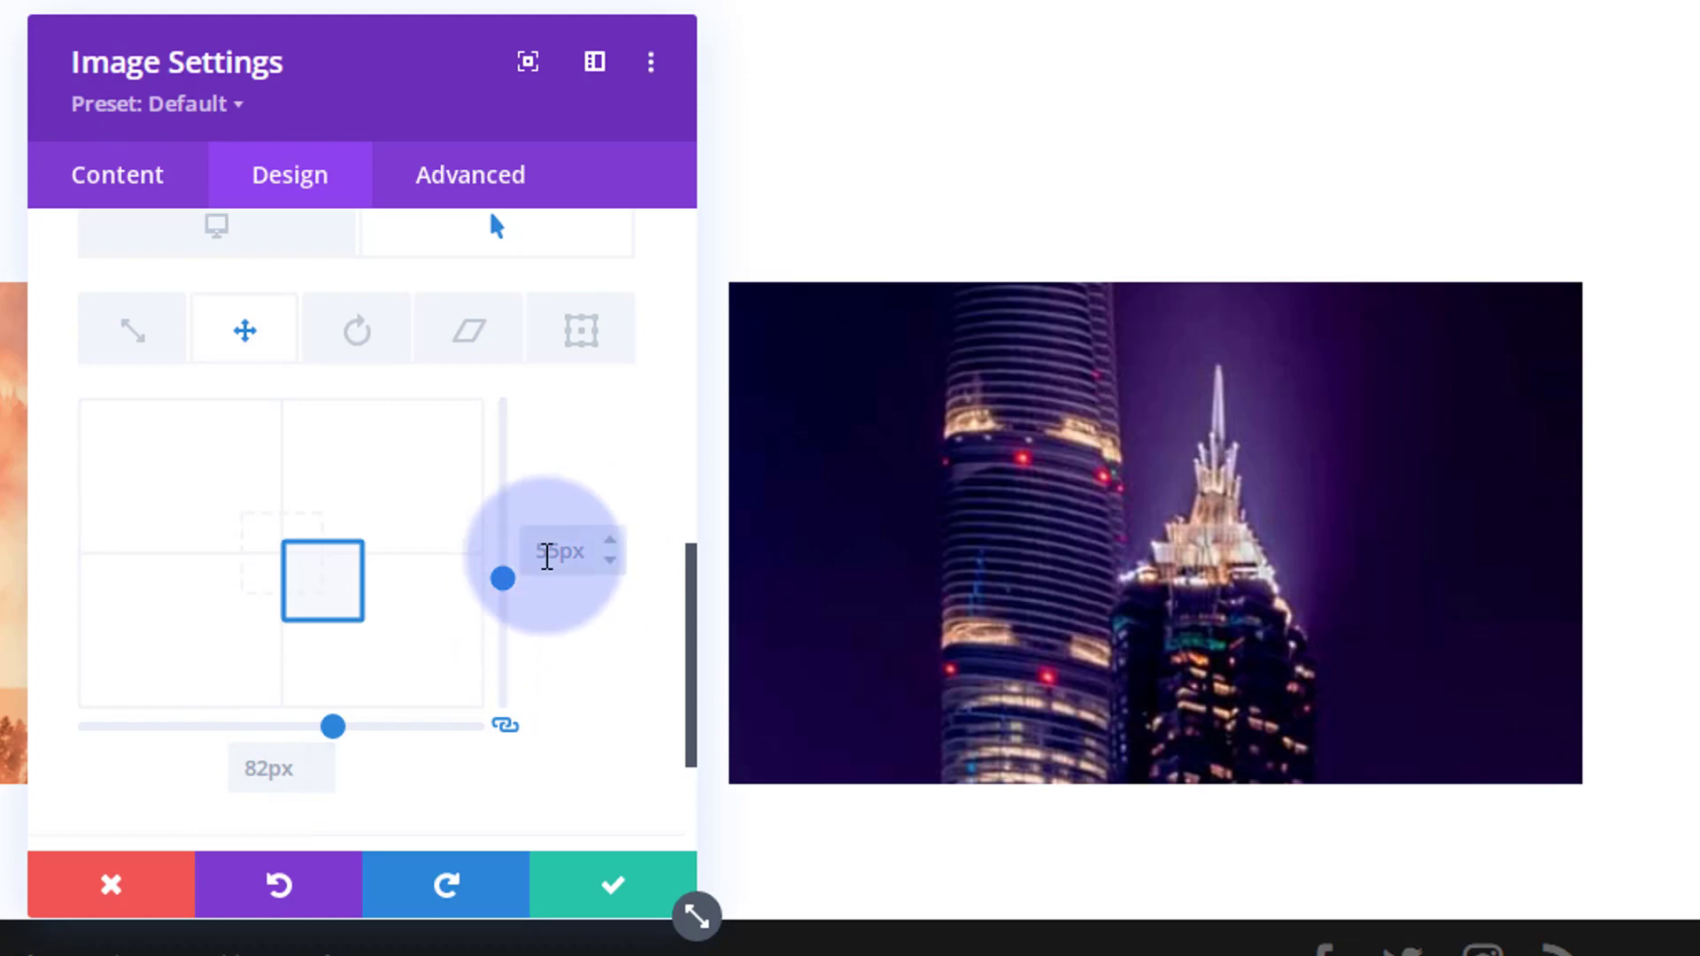
left_click_drag(330, 588, 297, 562)
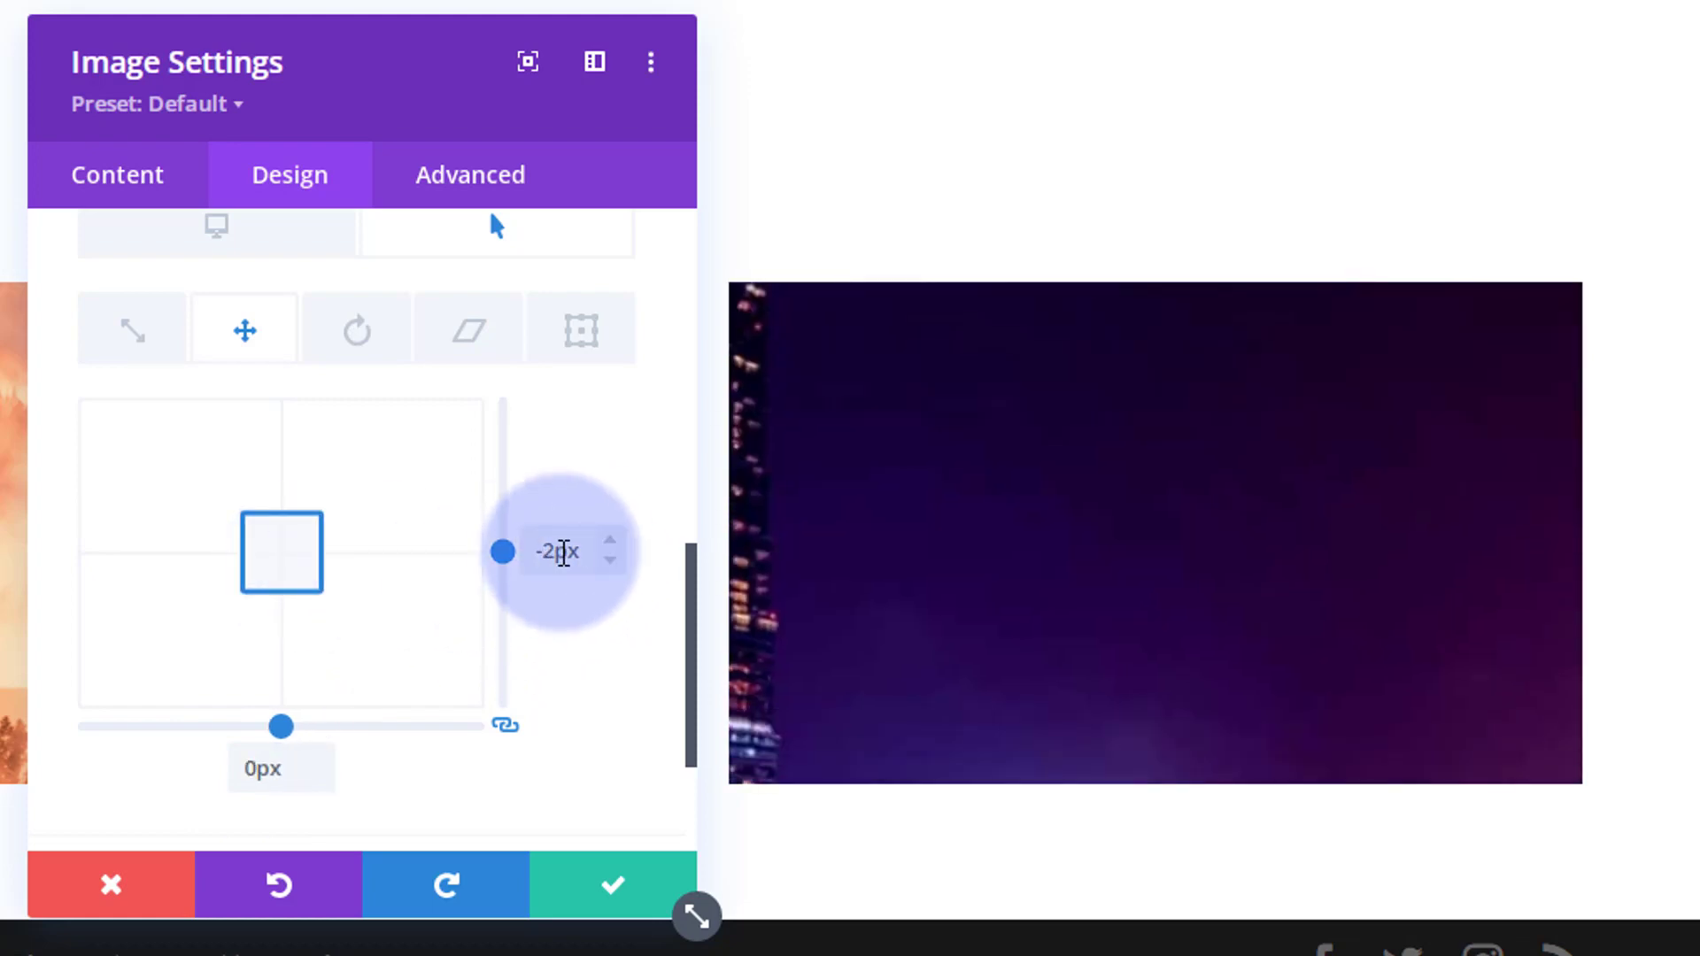
left_click(611, 542)
left_click(612, 544)
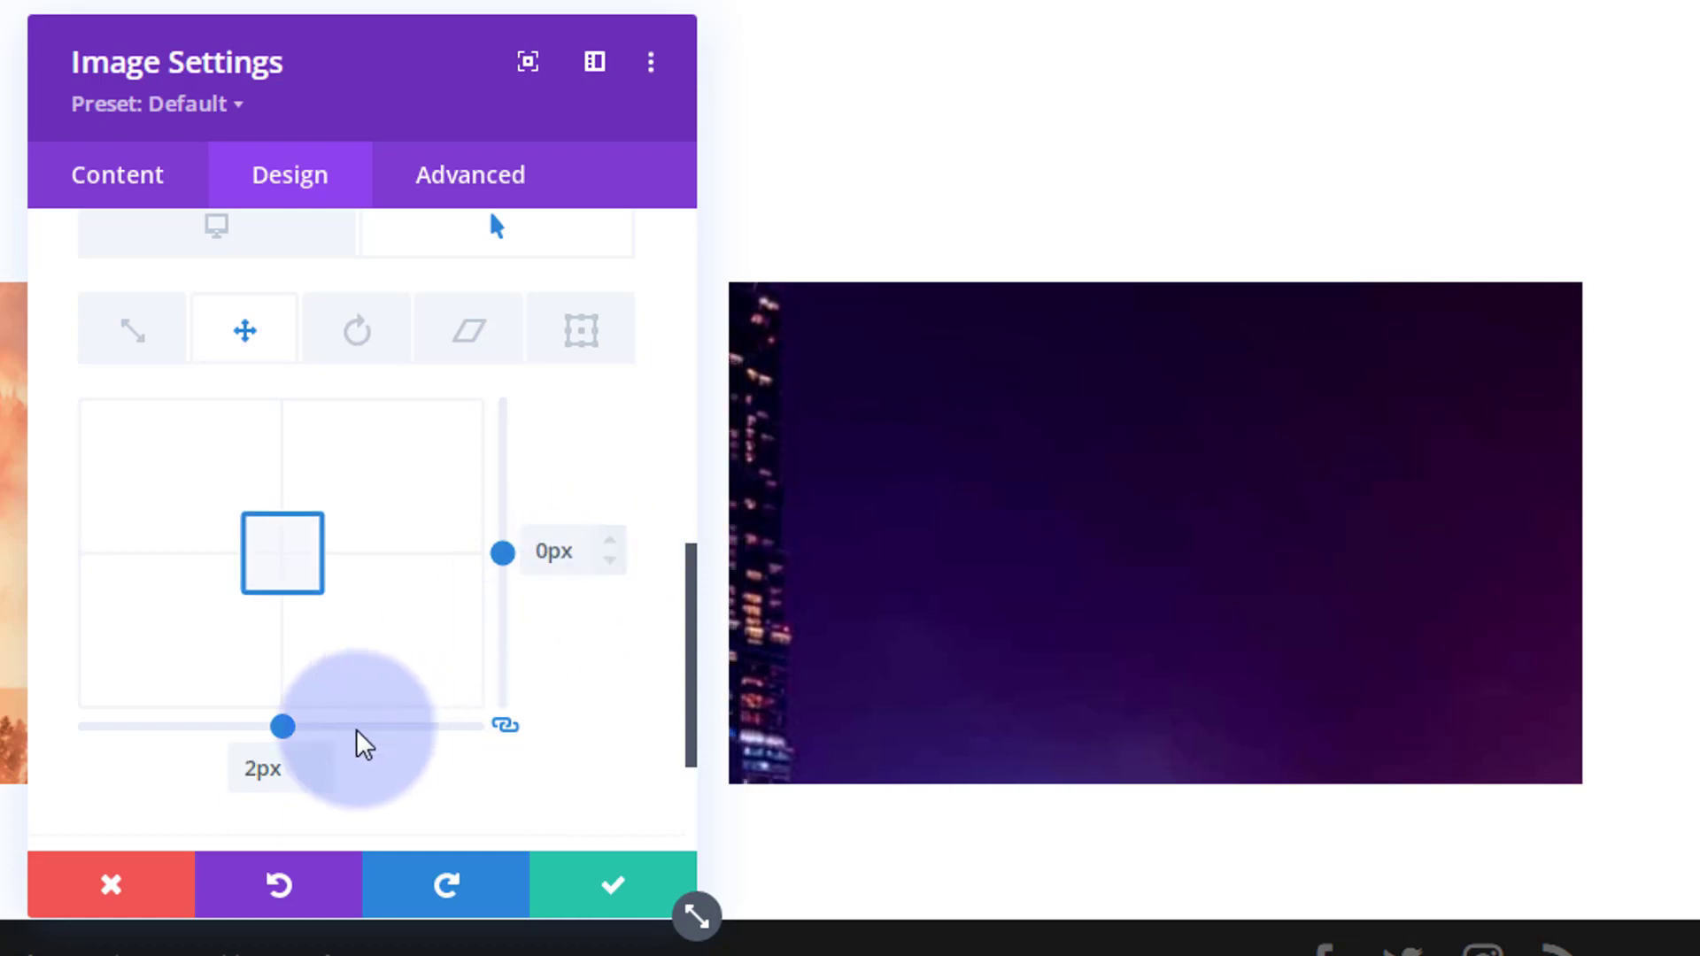
left_click(251, 767)
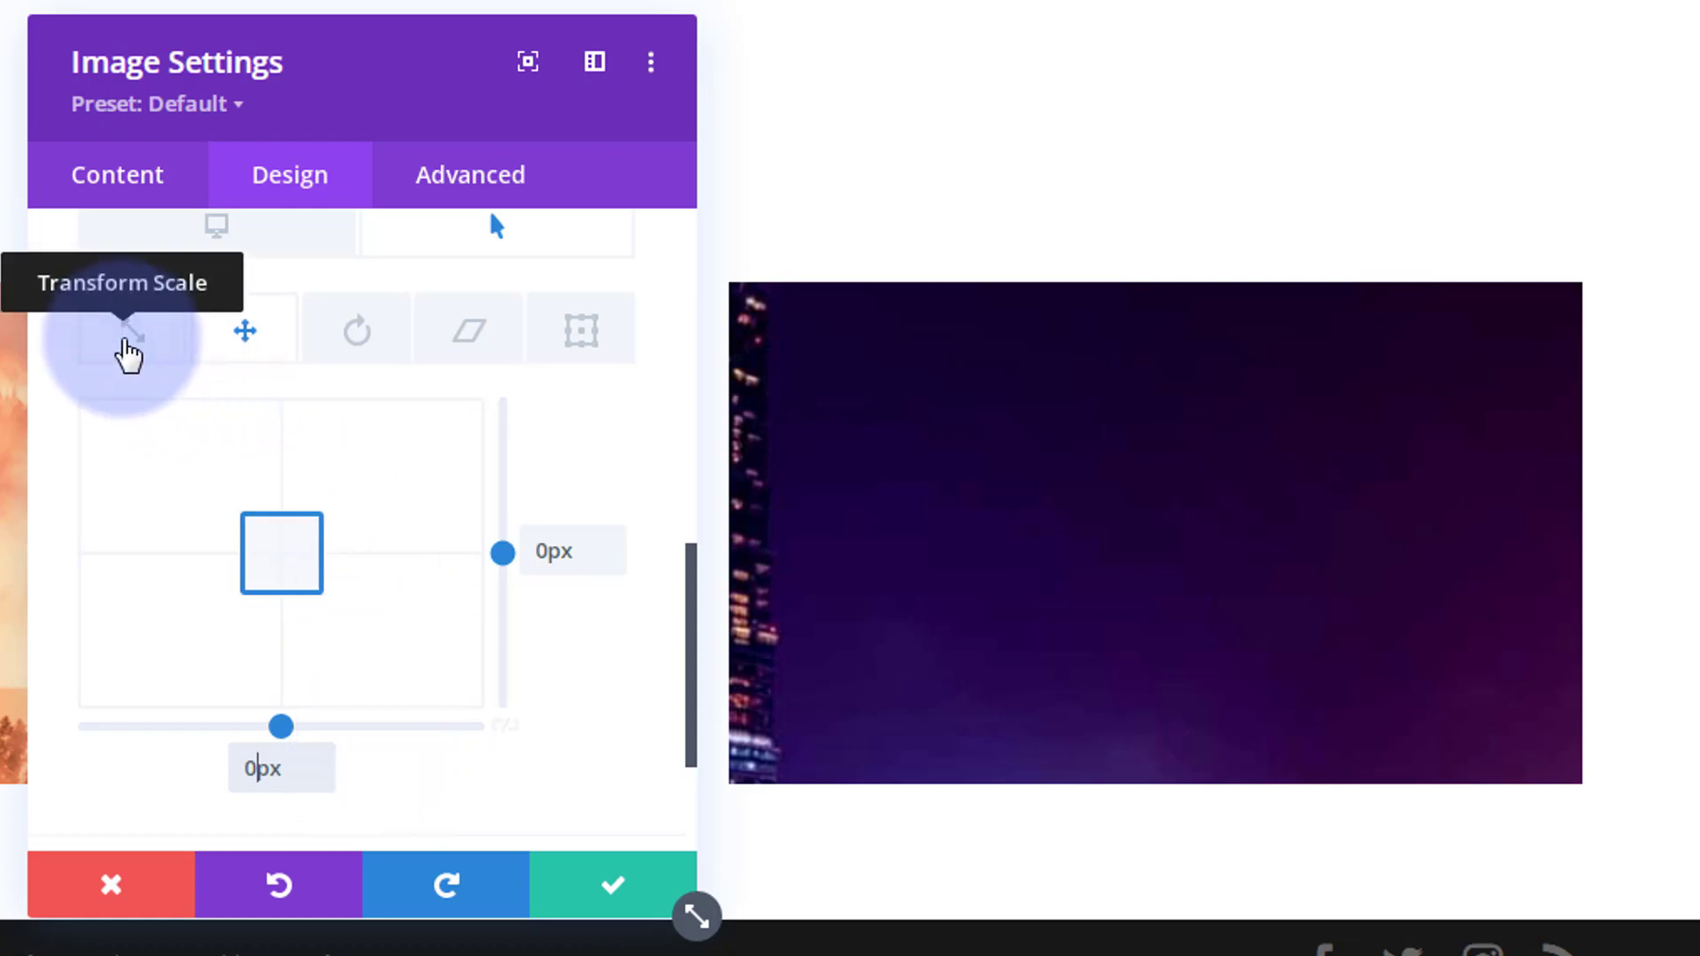
Set the city skyline image's hover scale to 100% both horizontally and vertically, comparing it with the desktop state
left_click(129, 354)
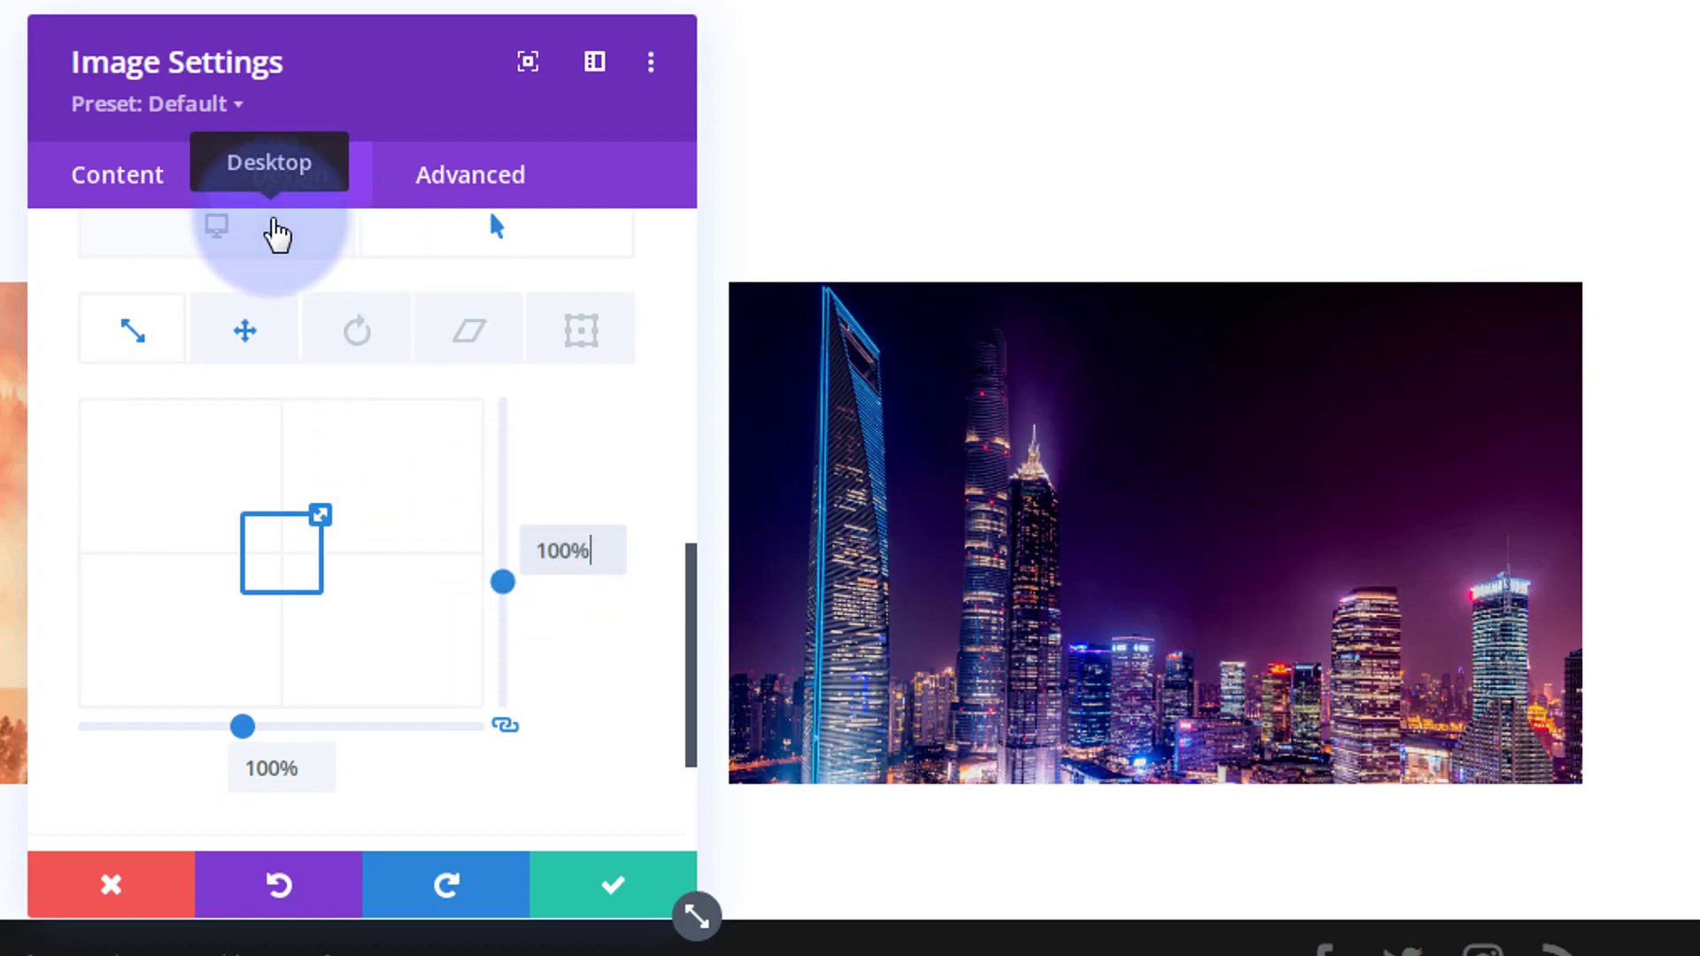
left_click(270, 241)
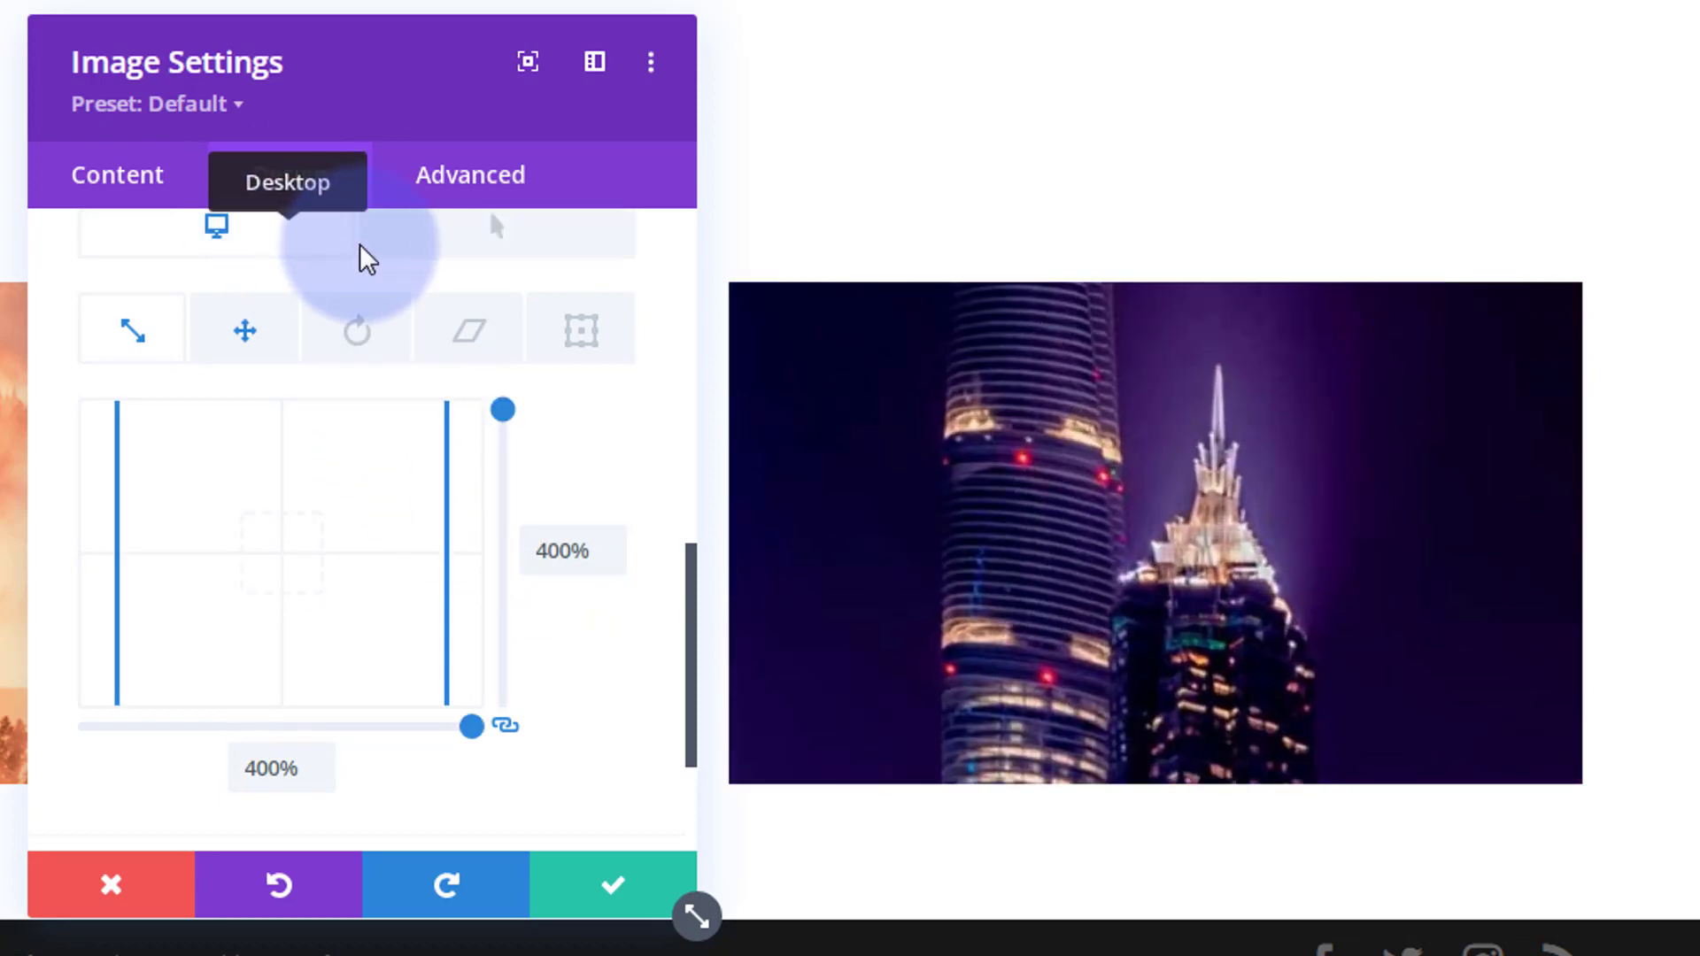
left_click(440, 255)
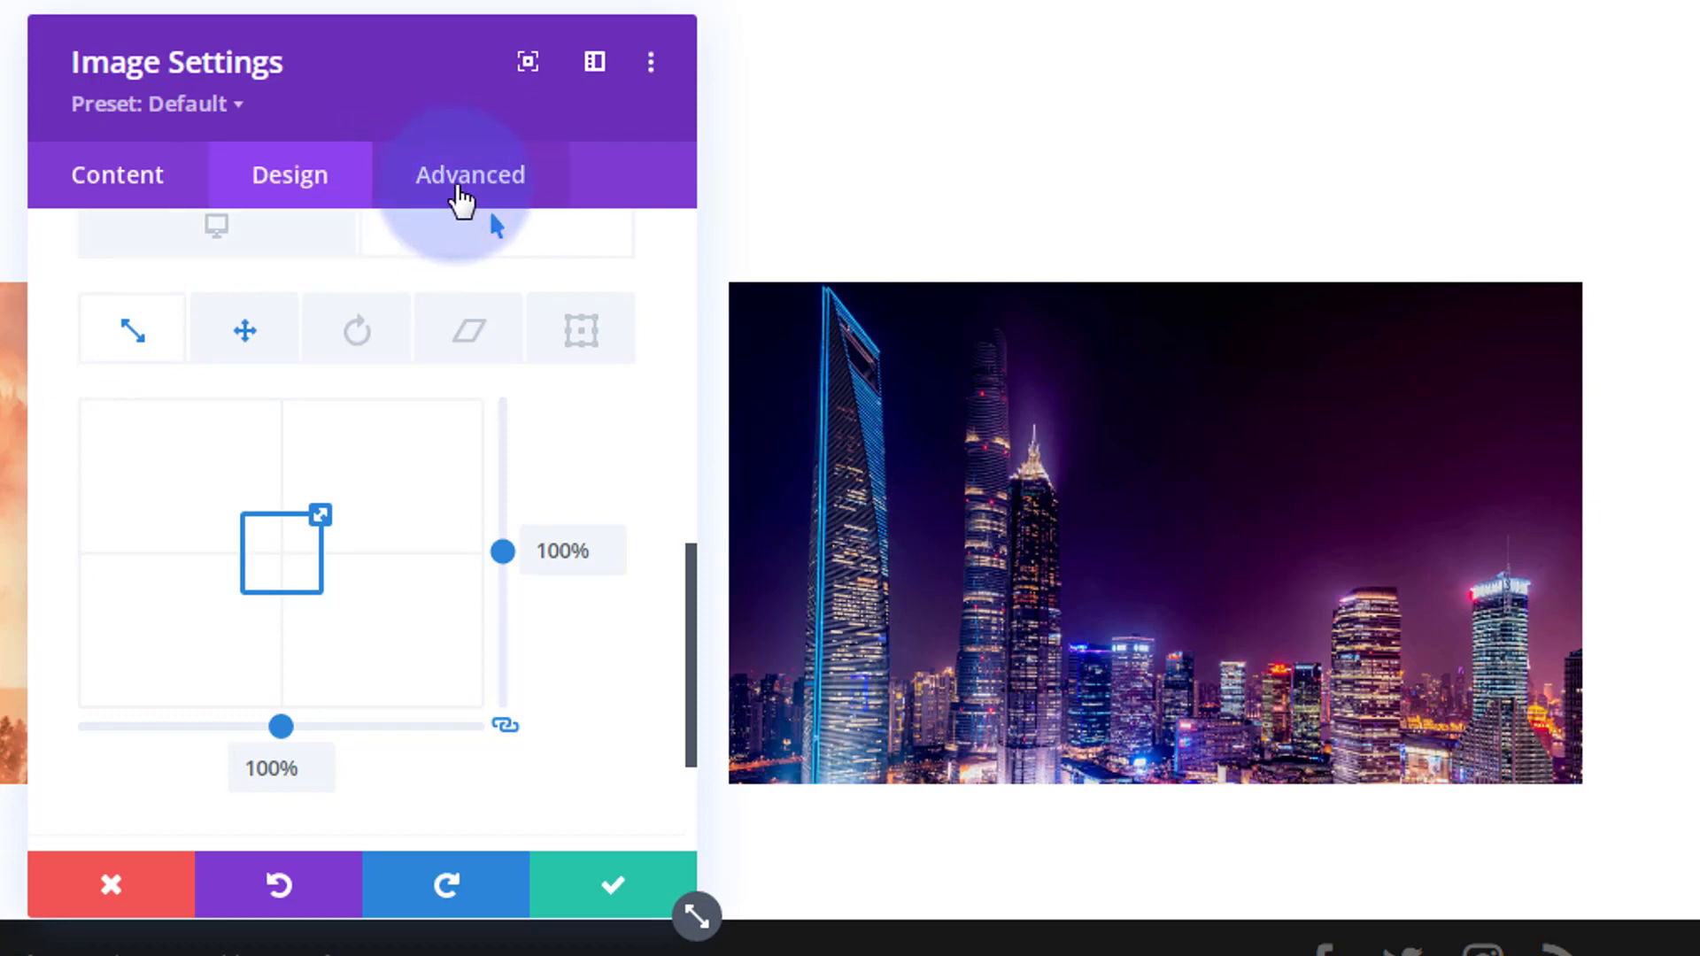
Set the city skyline image's transition duration to 5000ms with an Ease-In-Out speed curve and save the module settings
left_click(460, 200)
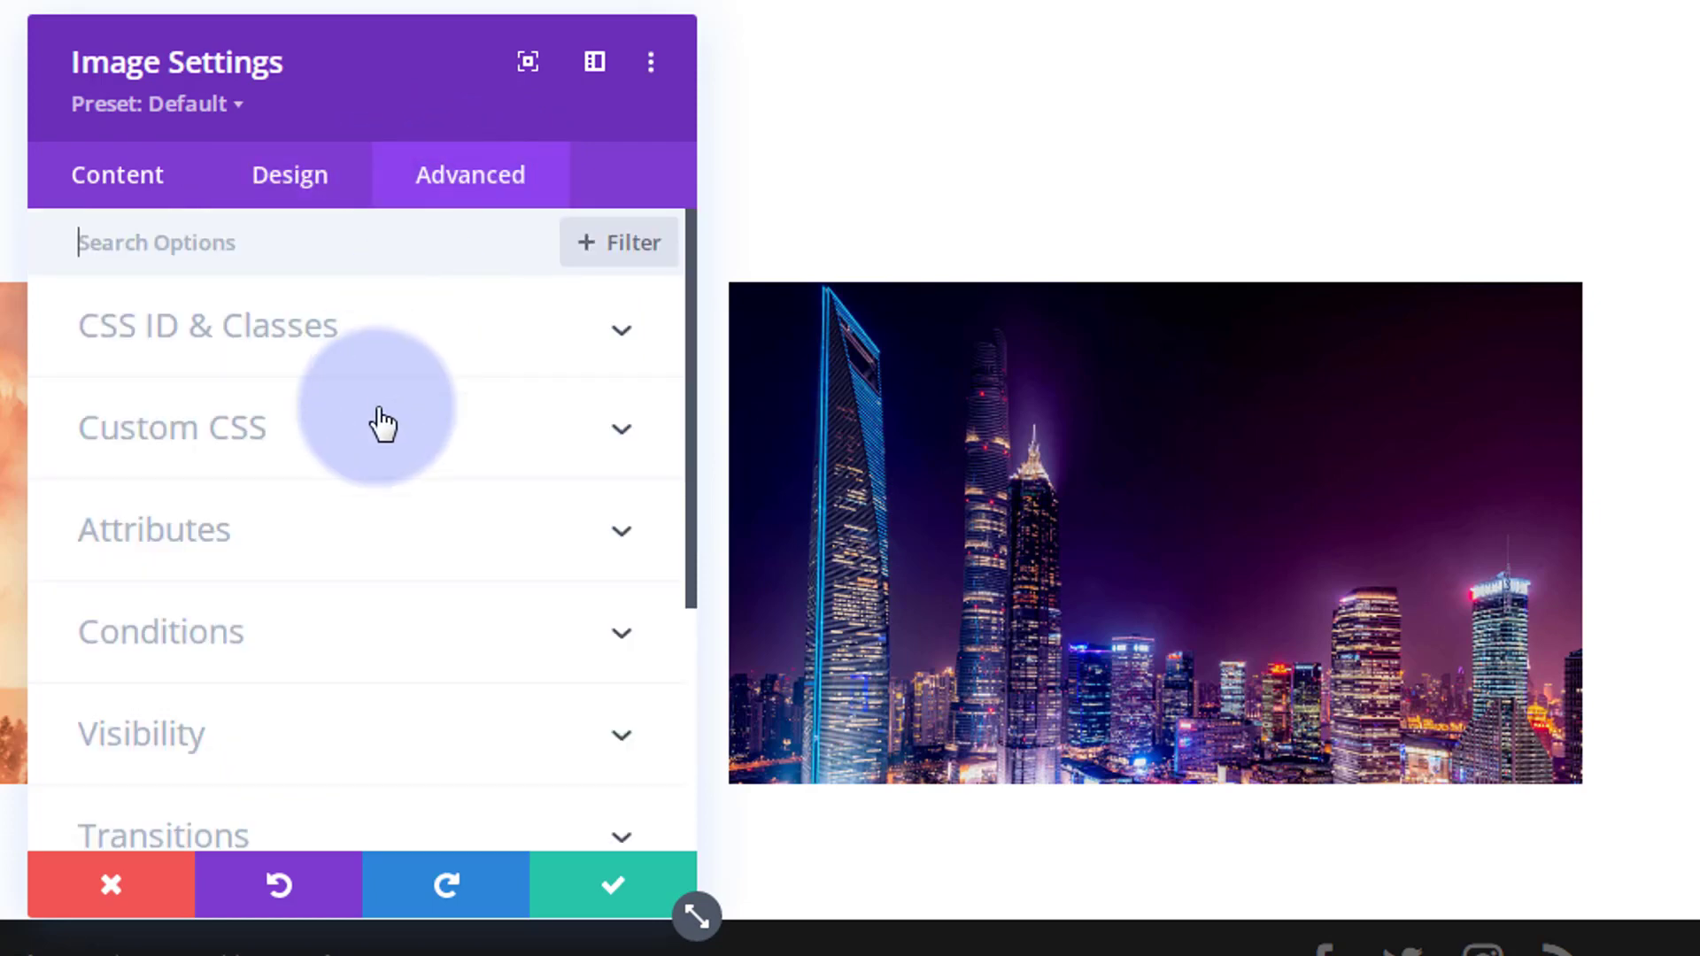
scroll(376, 514, "down", 2)
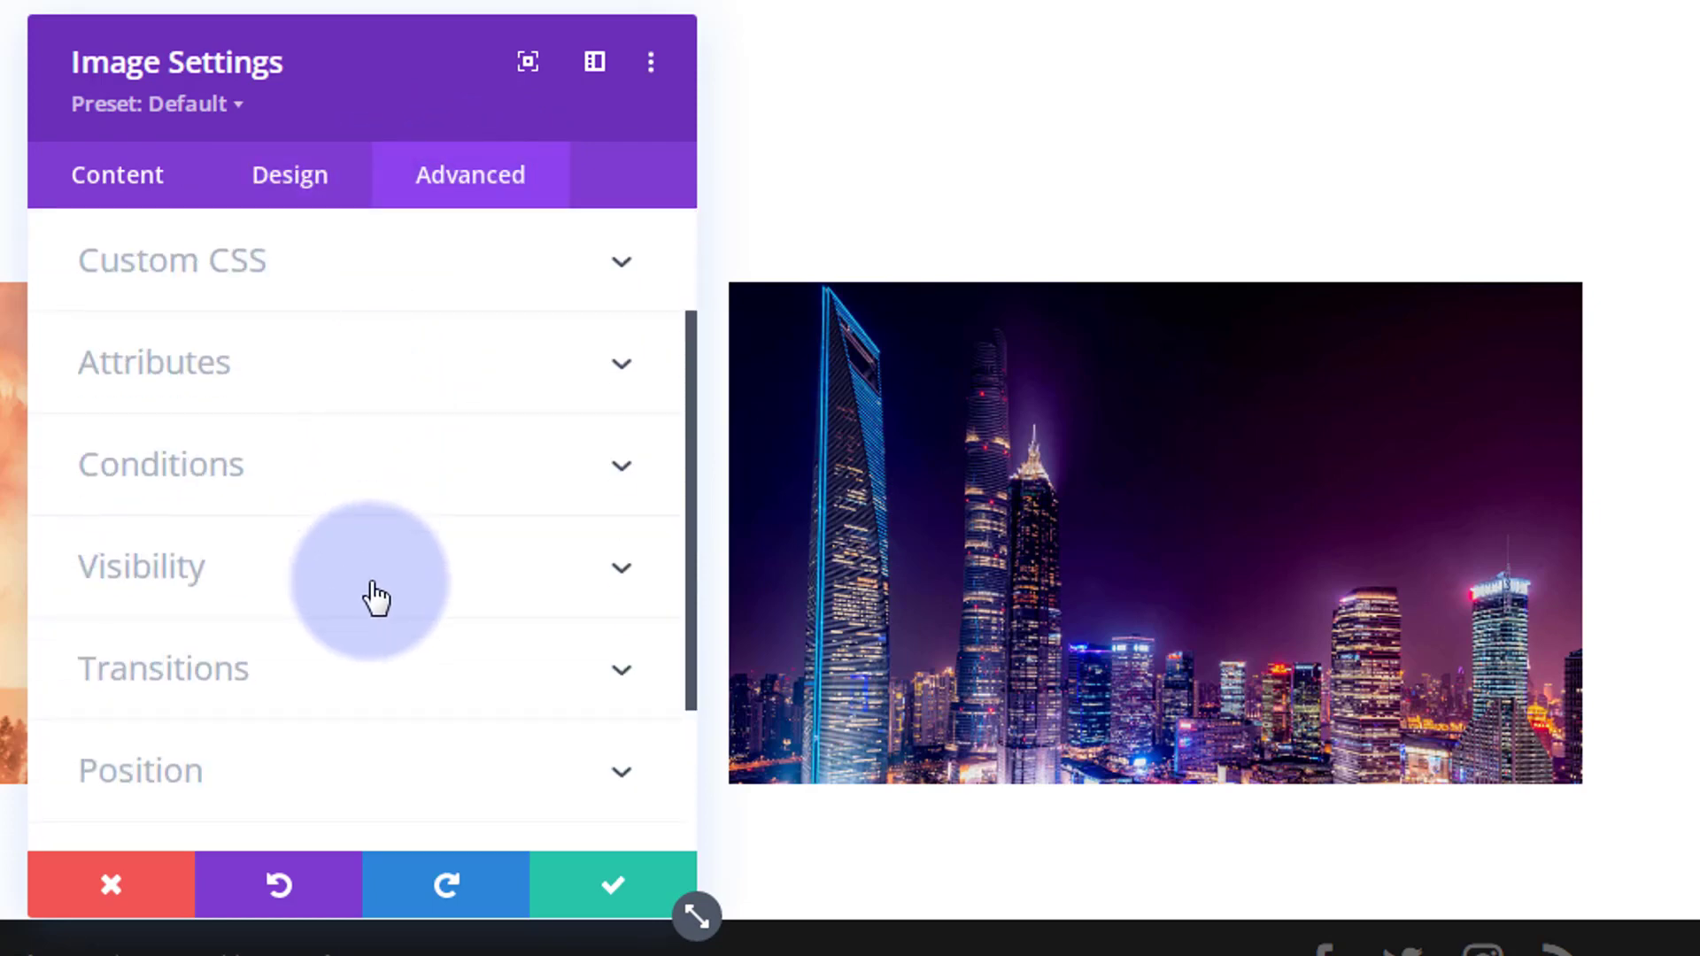
left_click(370, 670)
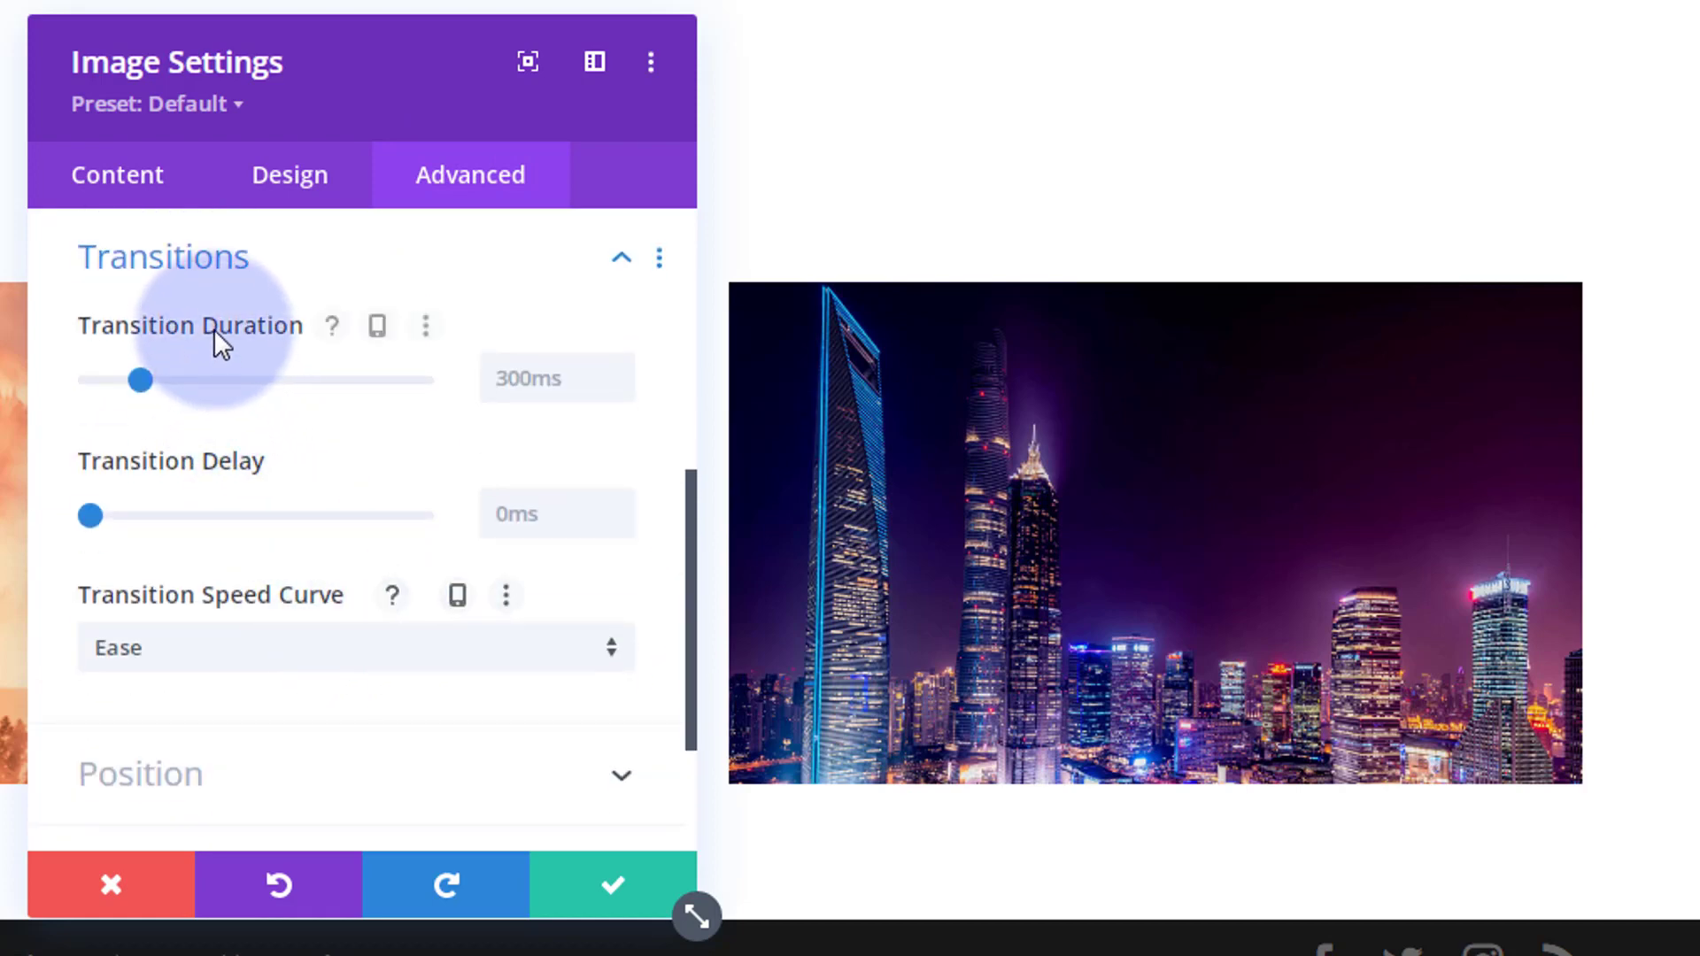
left_click_drag(176, 381, 443, 390)
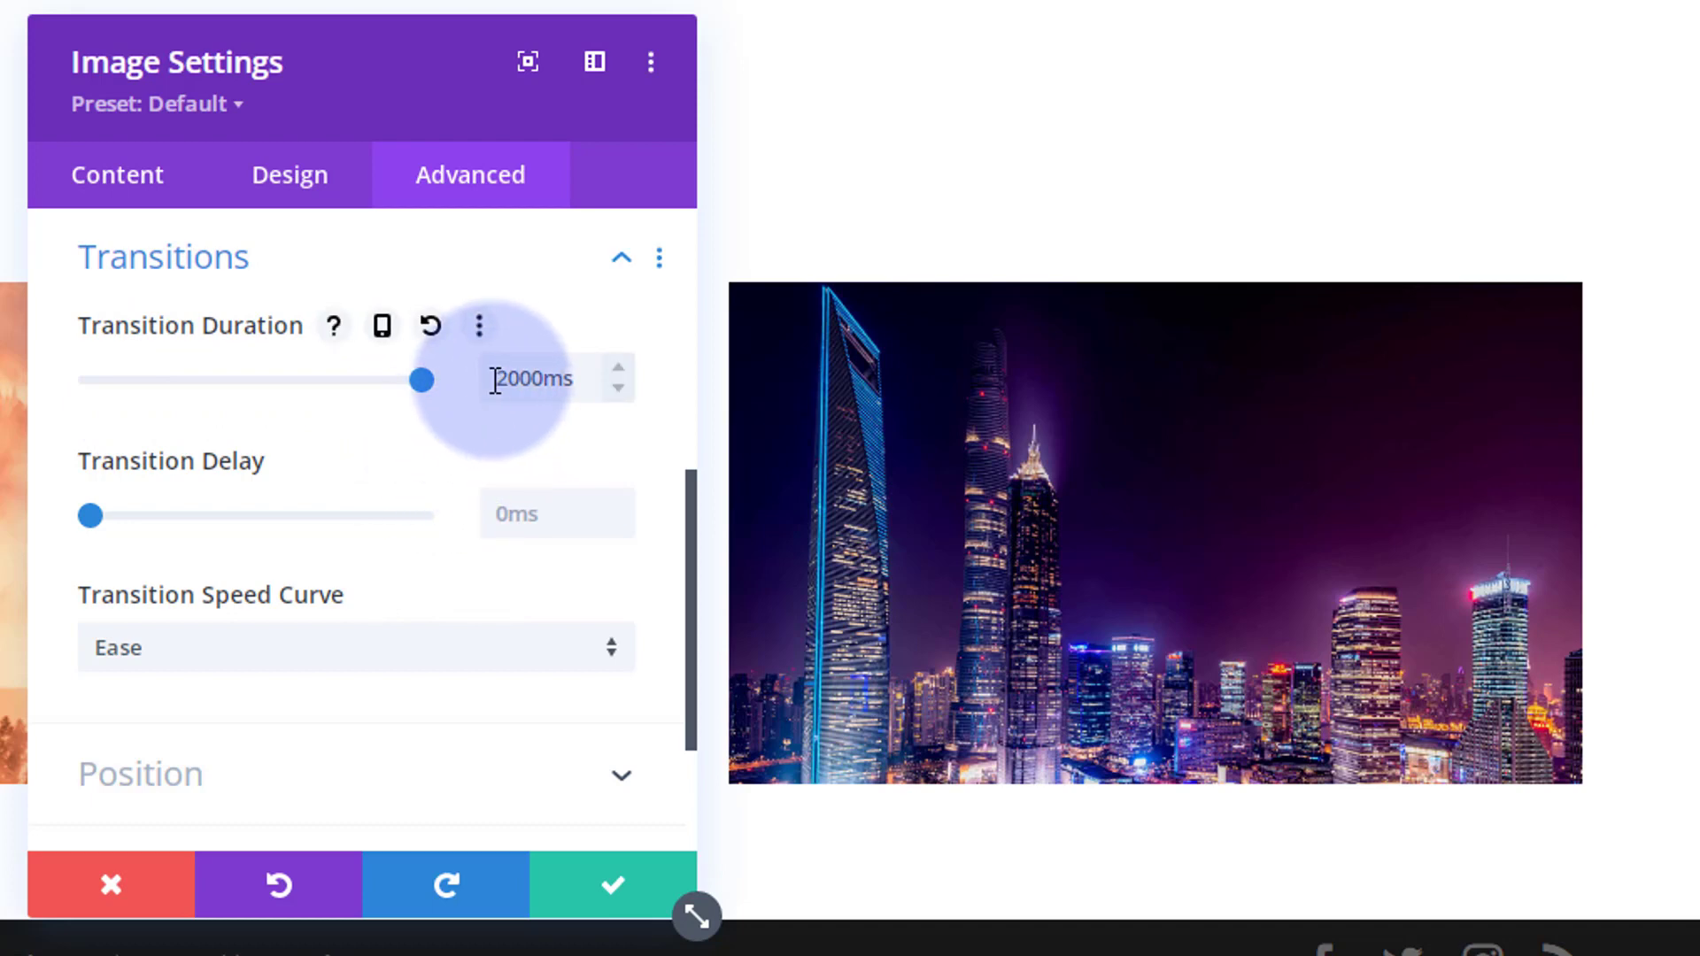
left_click_drag(499, 379, 507, 379)
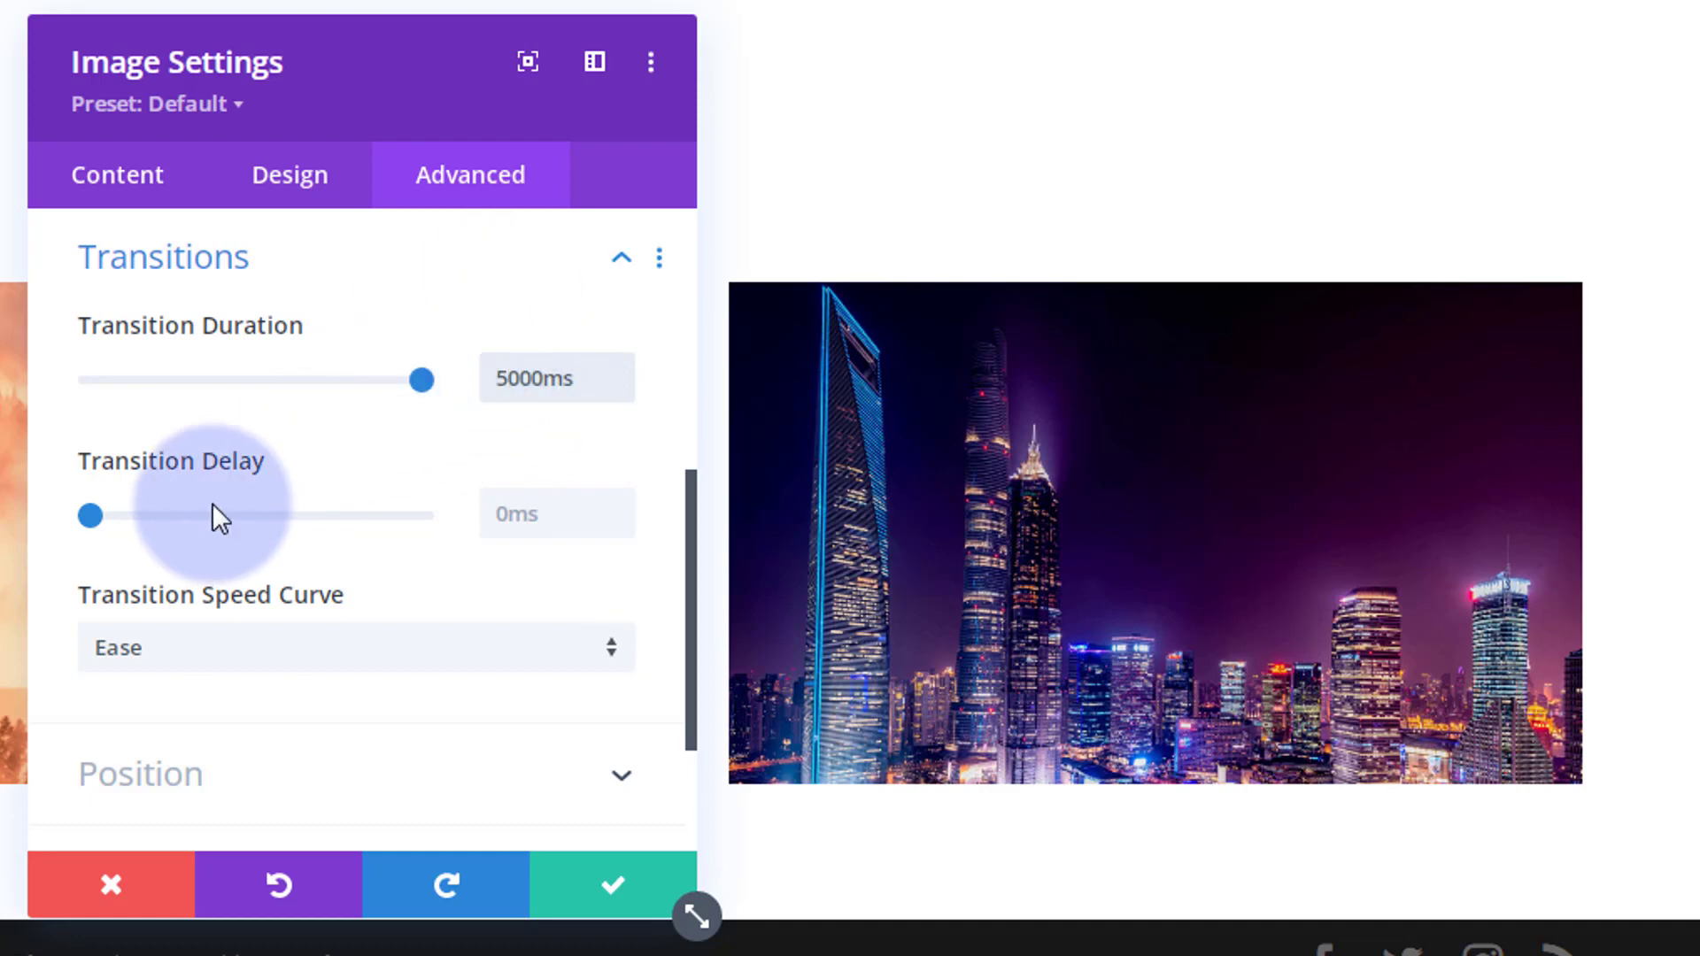
left_click(342, 653)
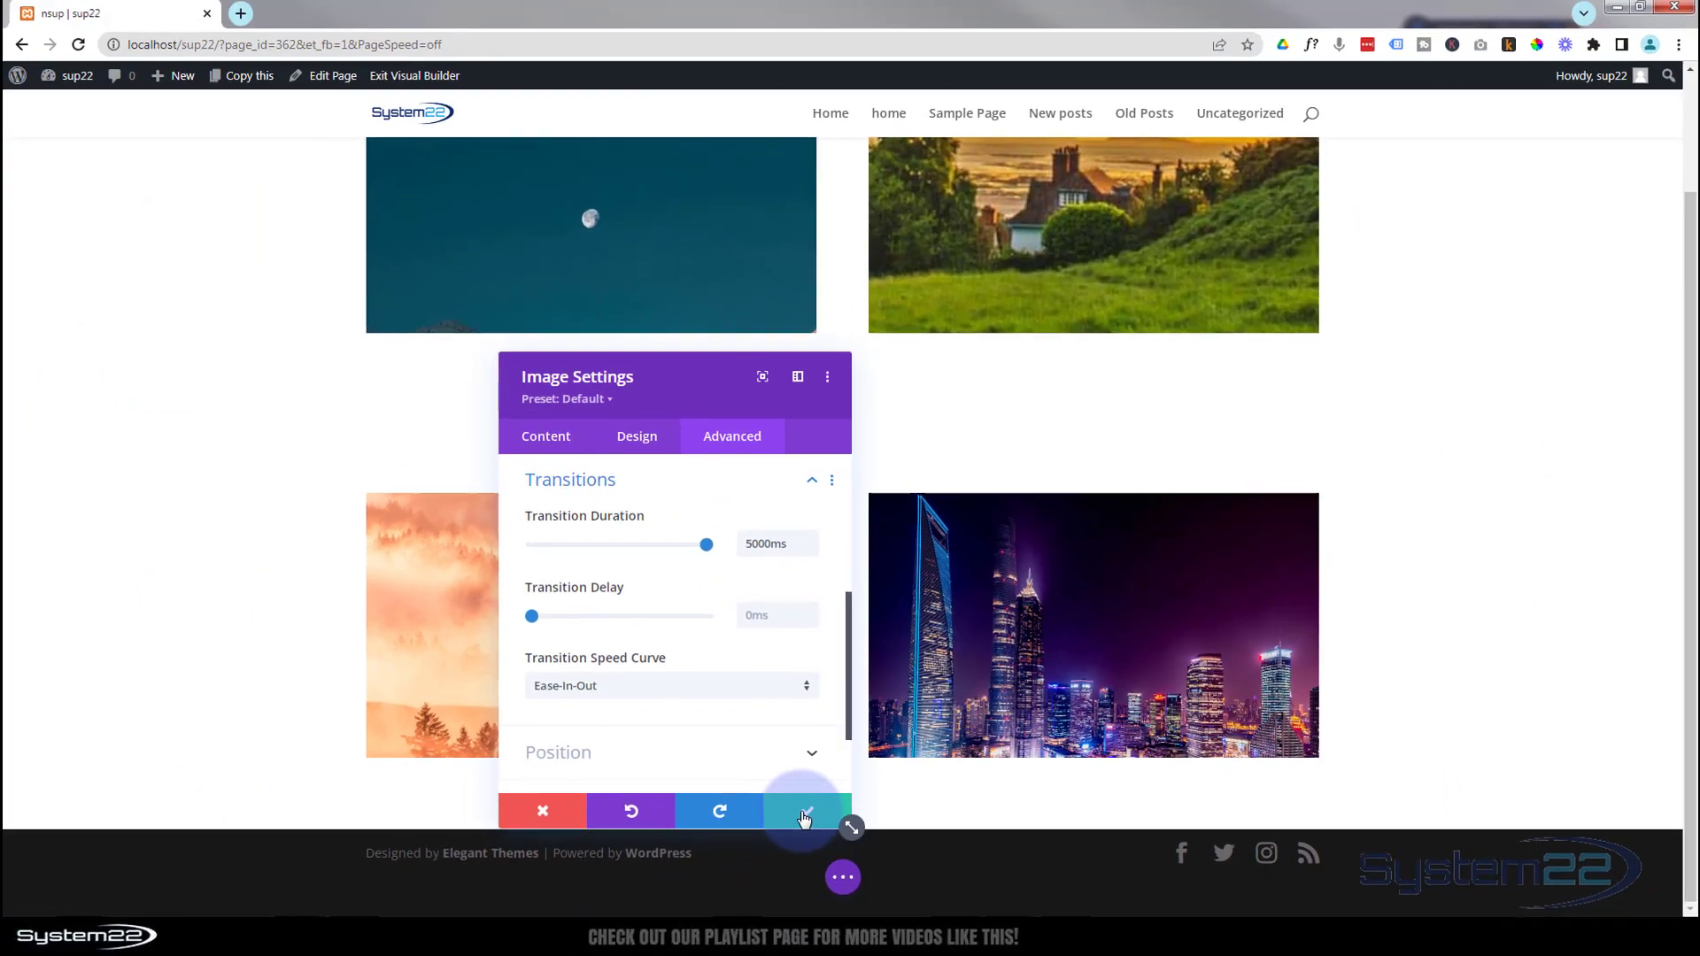
left_click(607, 901)
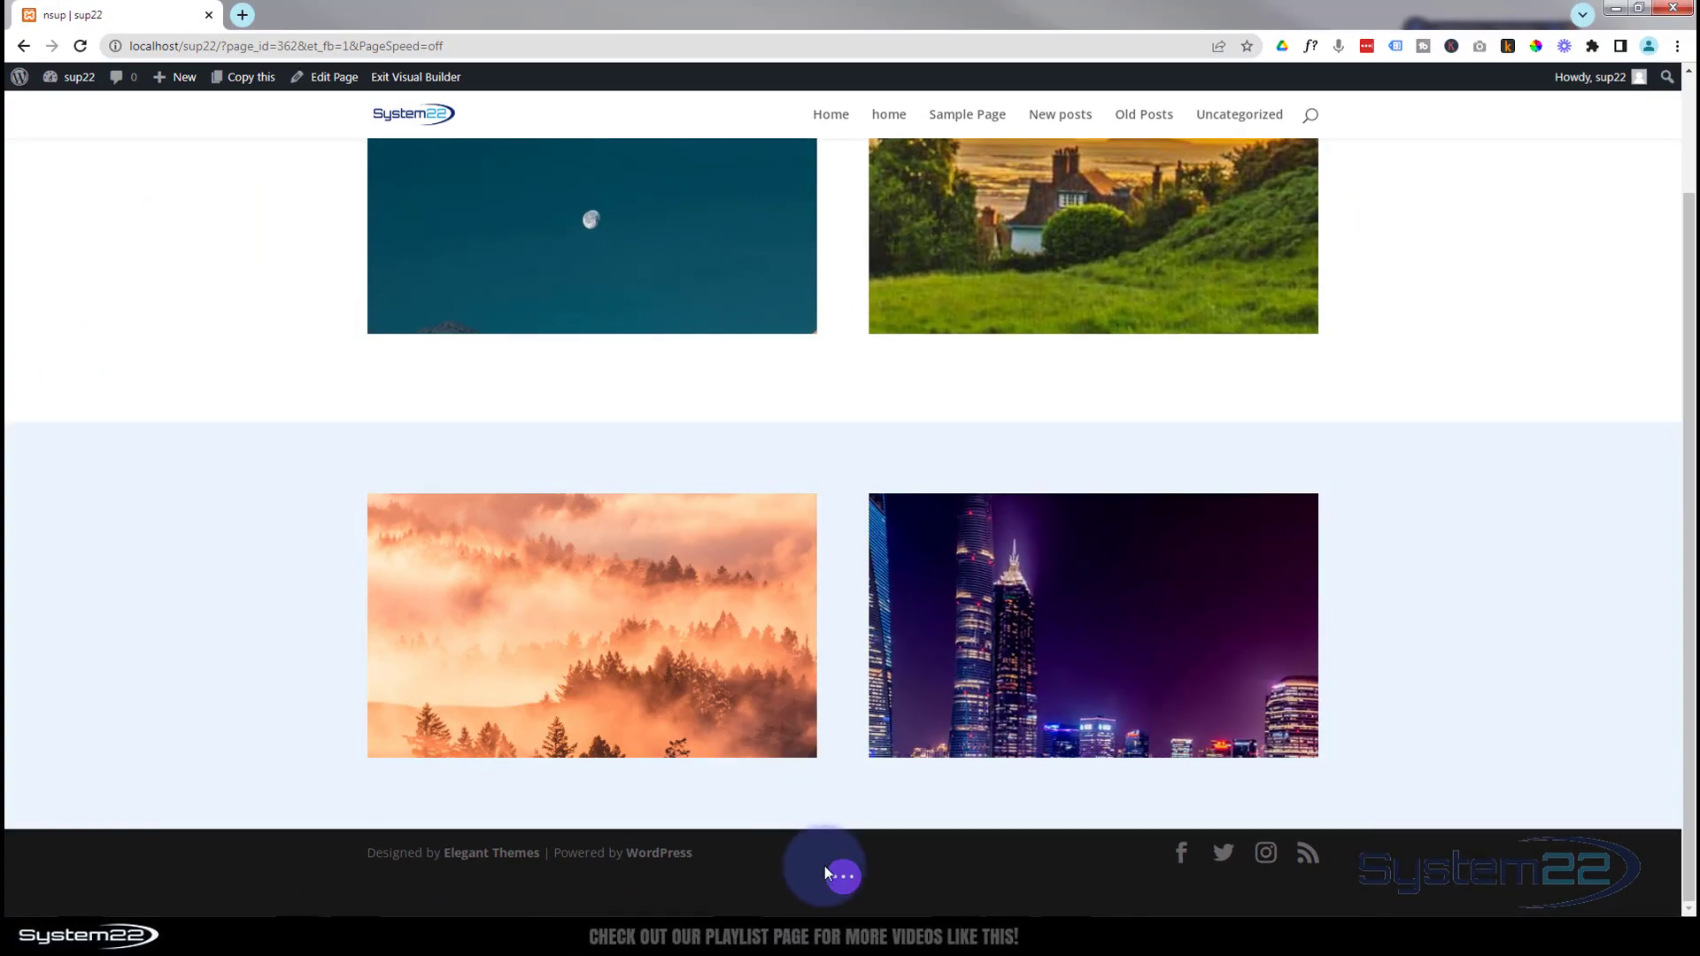
Save the page as a draft and exit the Visual Builder to check the city image's hover effect on the live page
left_click(844, 879)
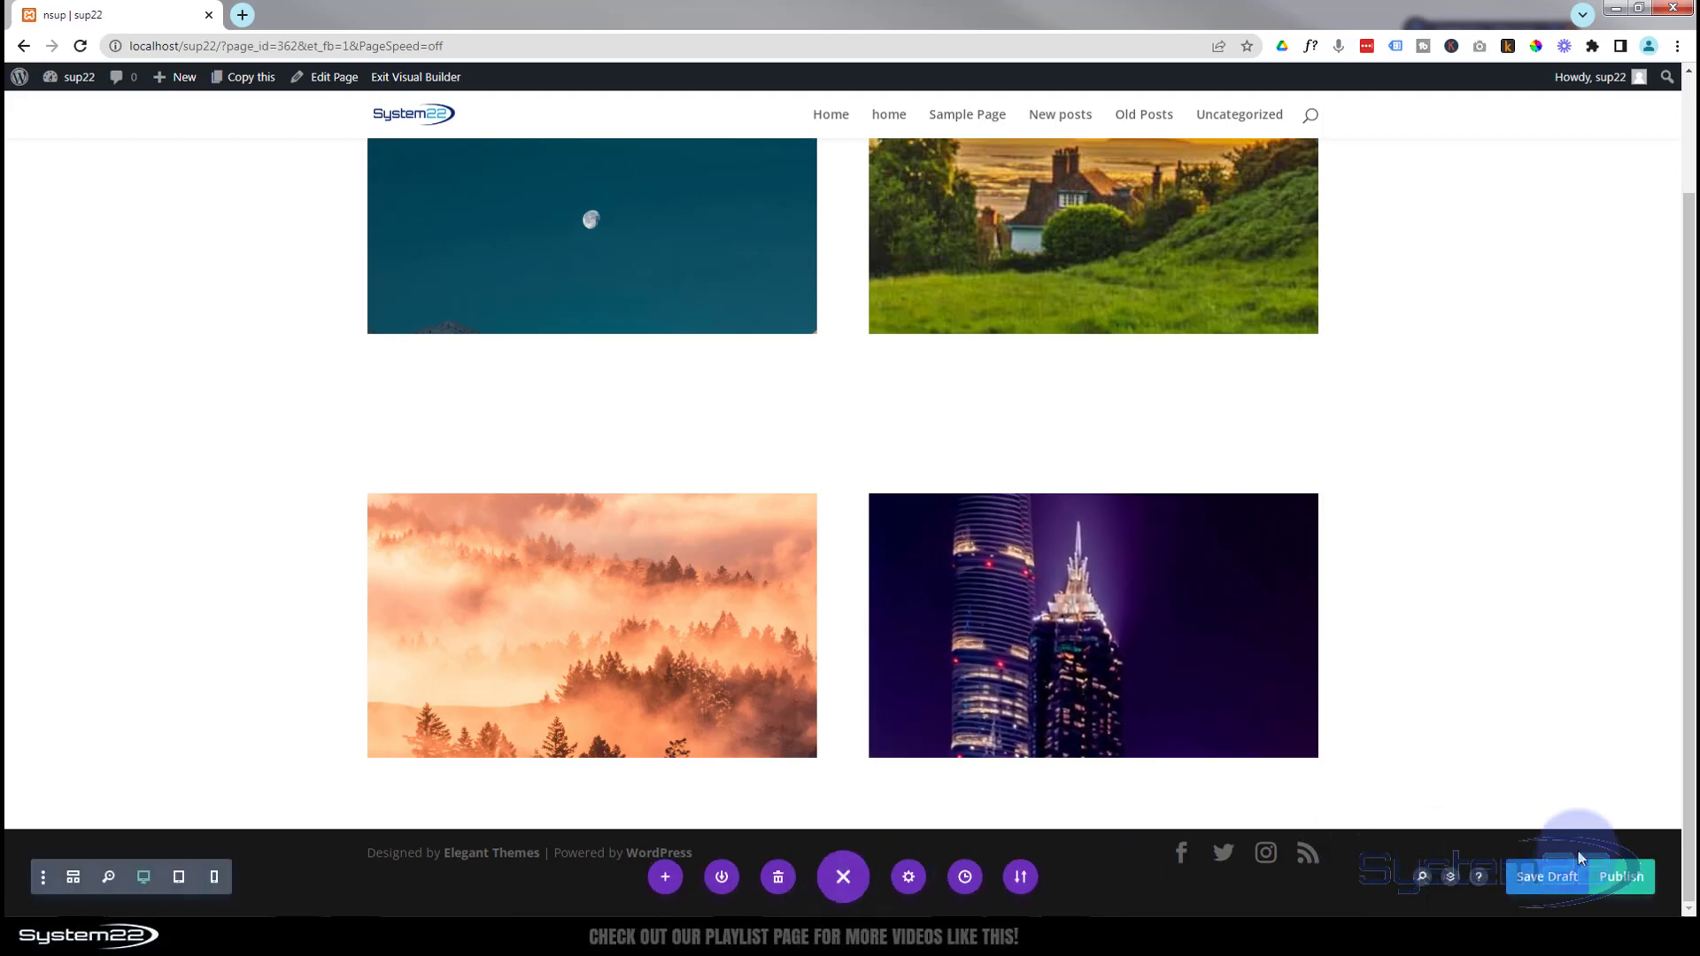
left_click(1552, 877)
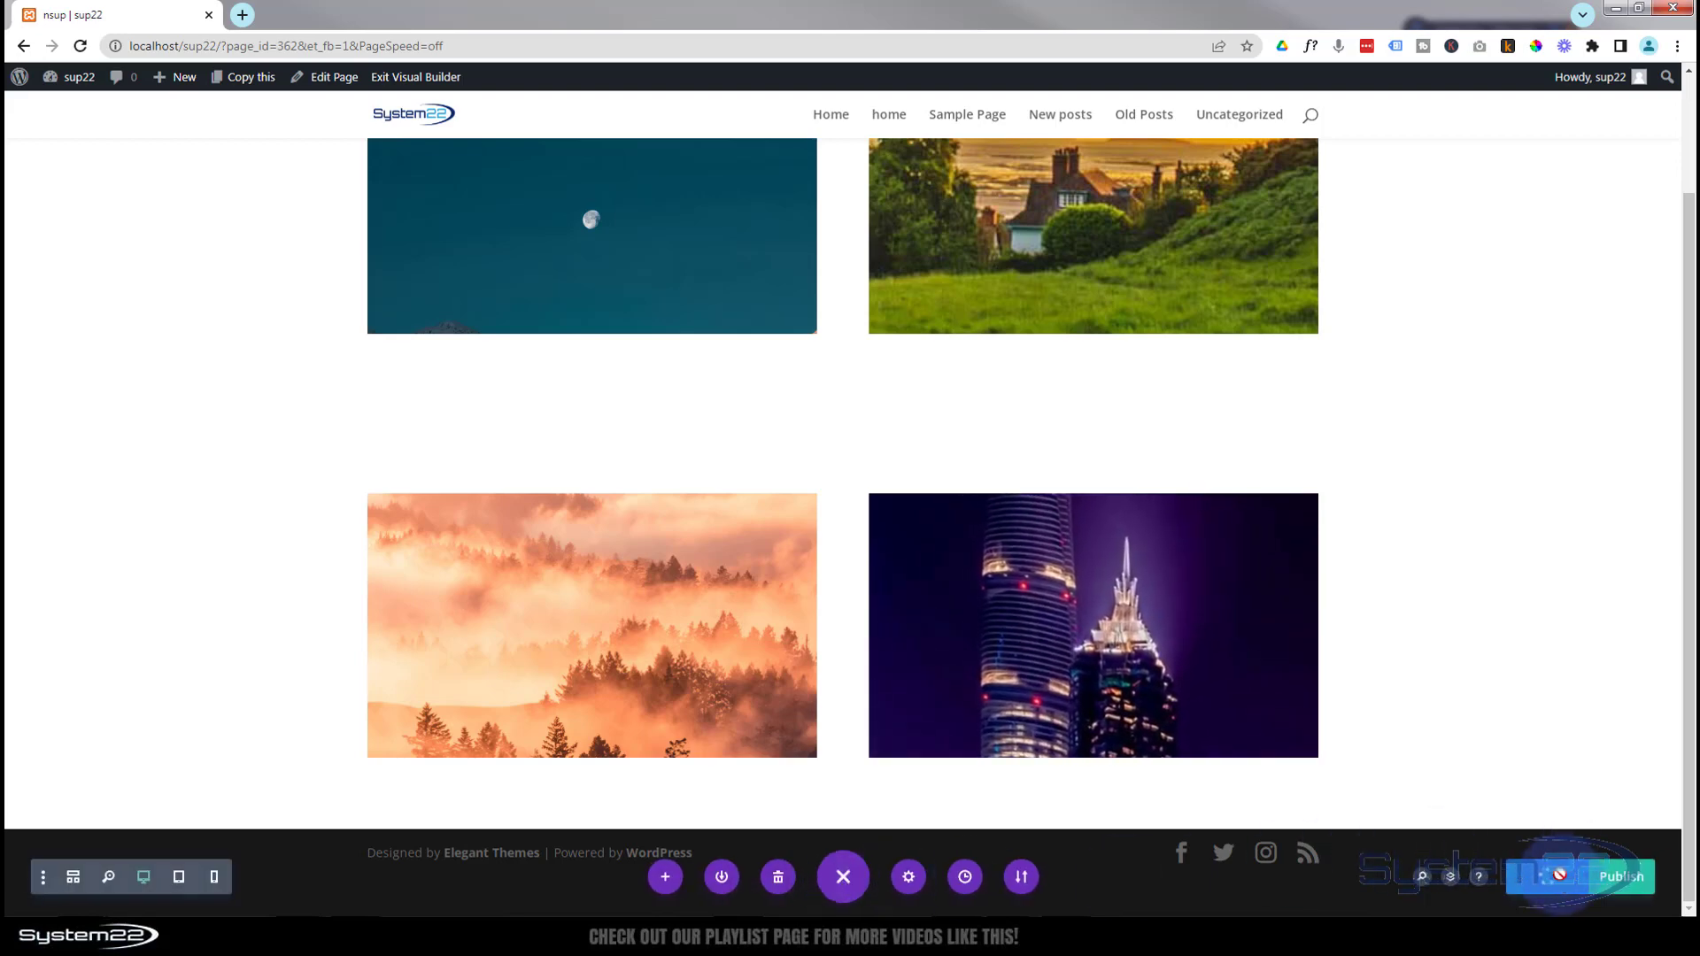
left_click(399, 78)
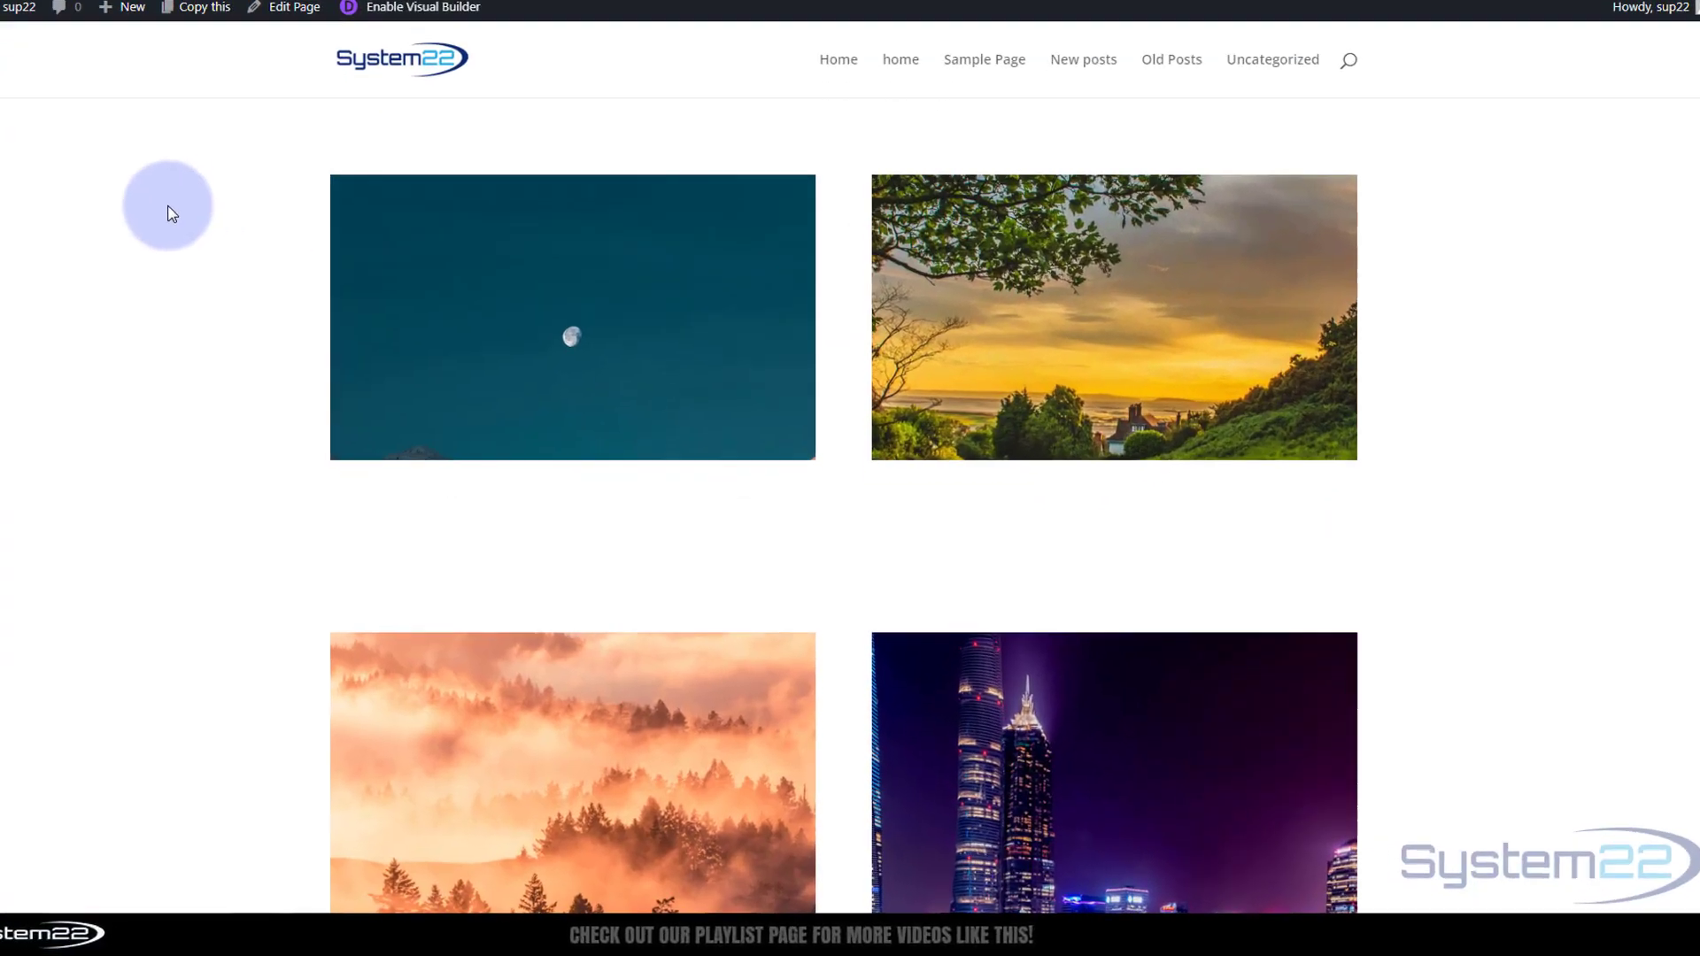
scroll(216, 268, "down", 2)
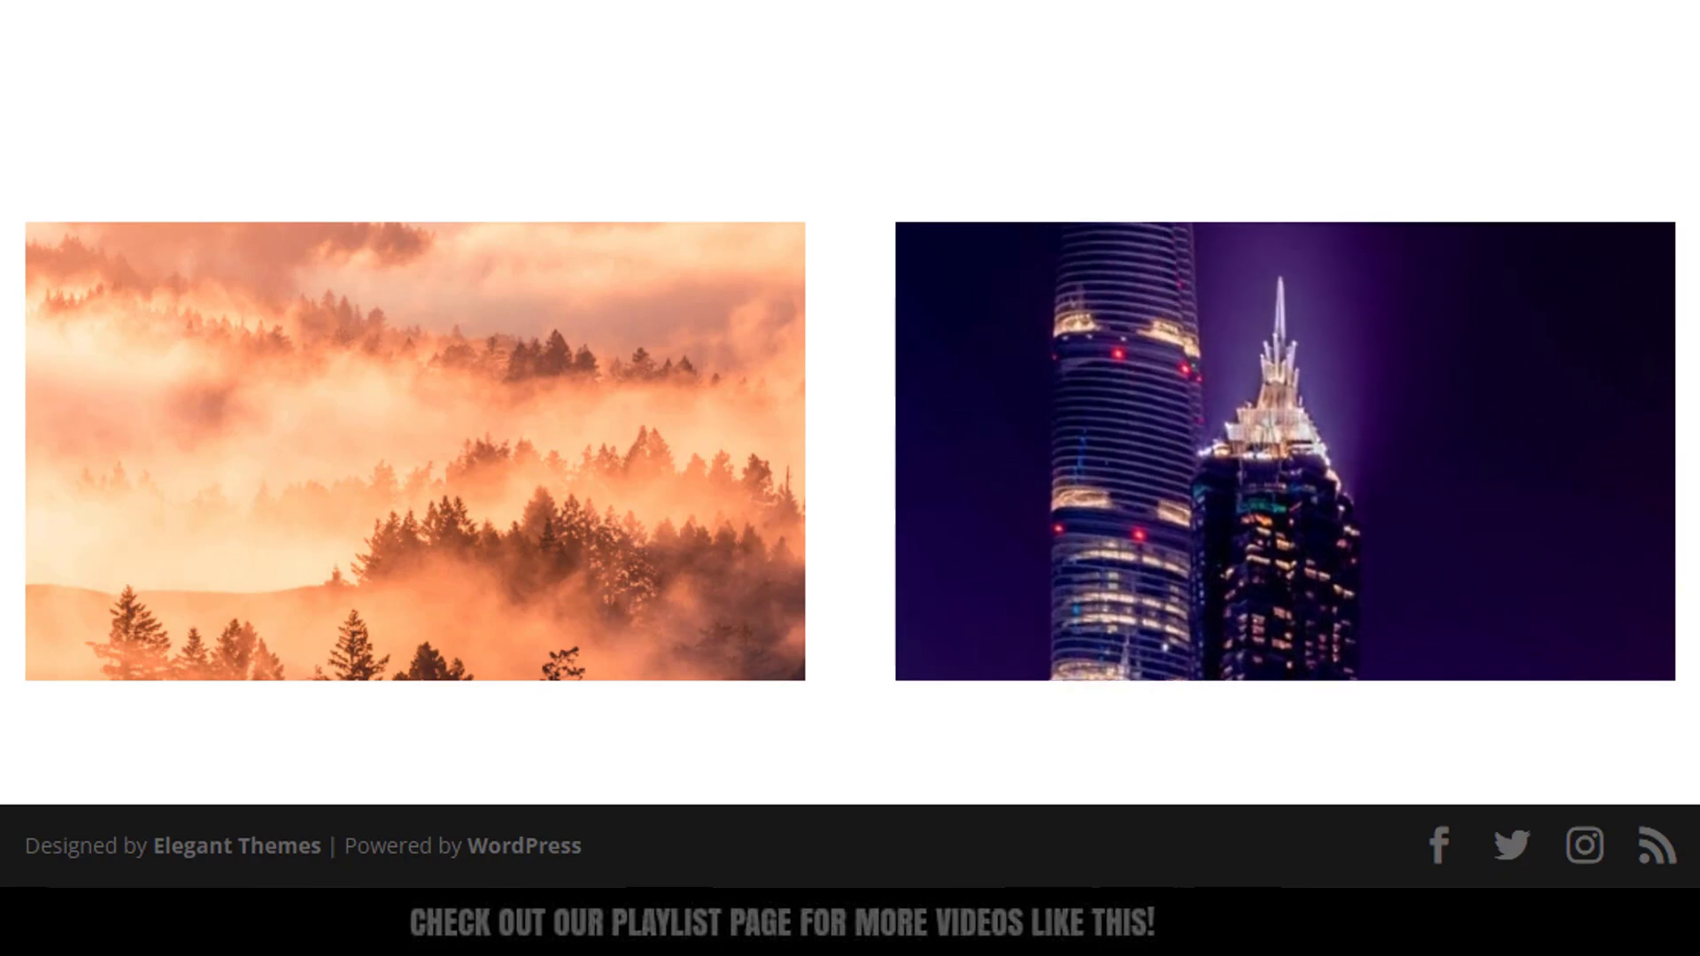